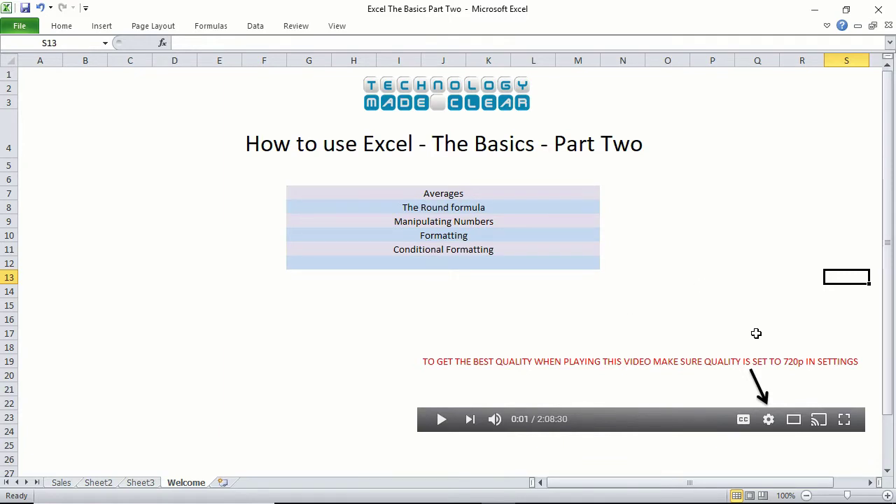
Review the lesson topics listed on the Welcome sheet, from Averages through Conditional Formatting.
left_click(490, 187)
left_click(516, 203)
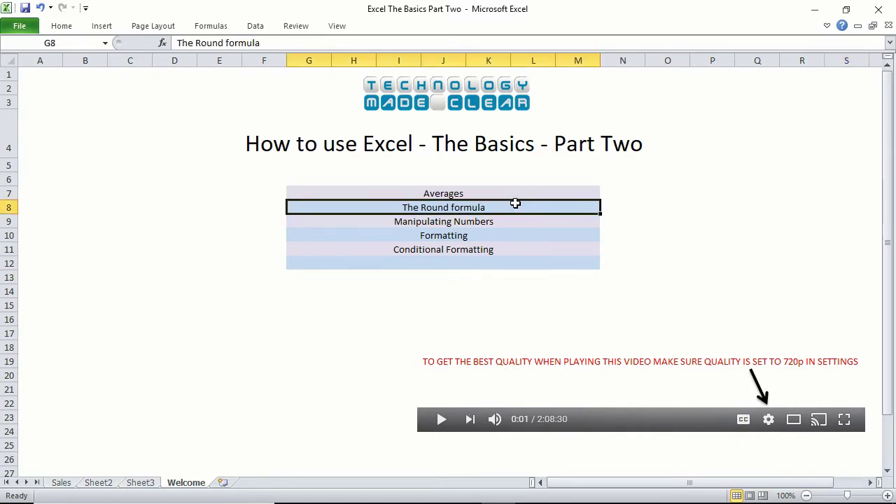
left_click(513, 220)
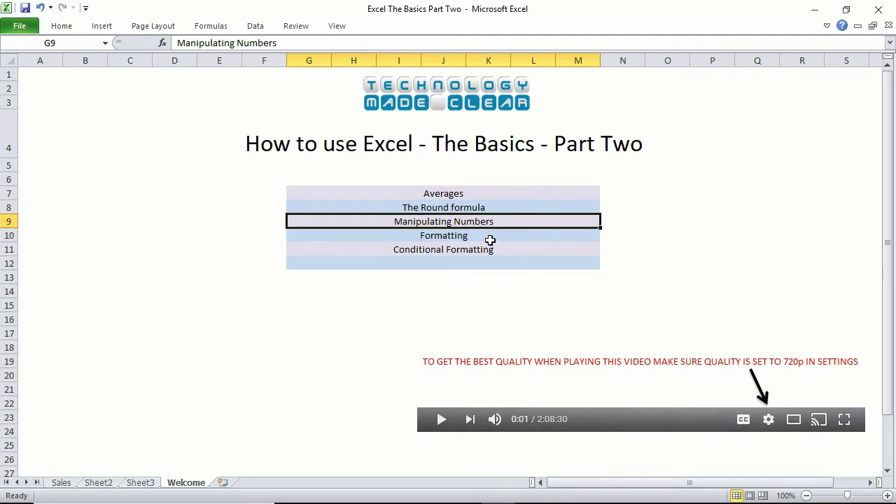
left_click(491, 236)
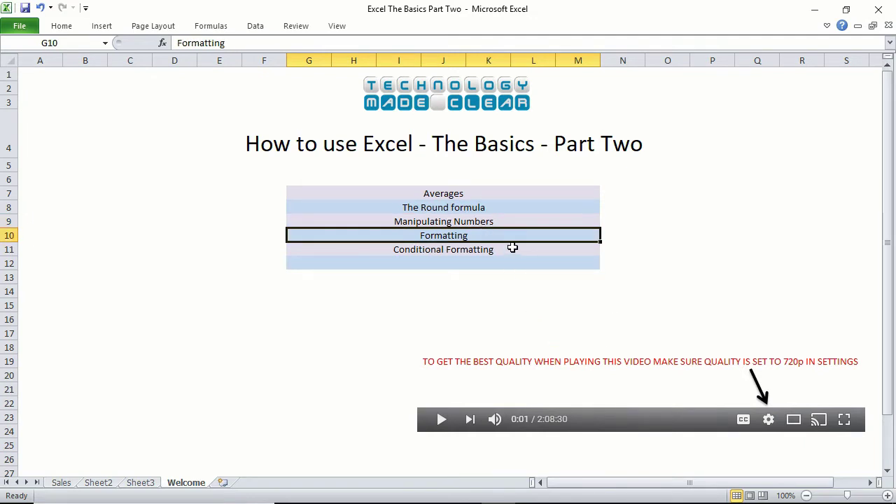
left_click(512, 249)
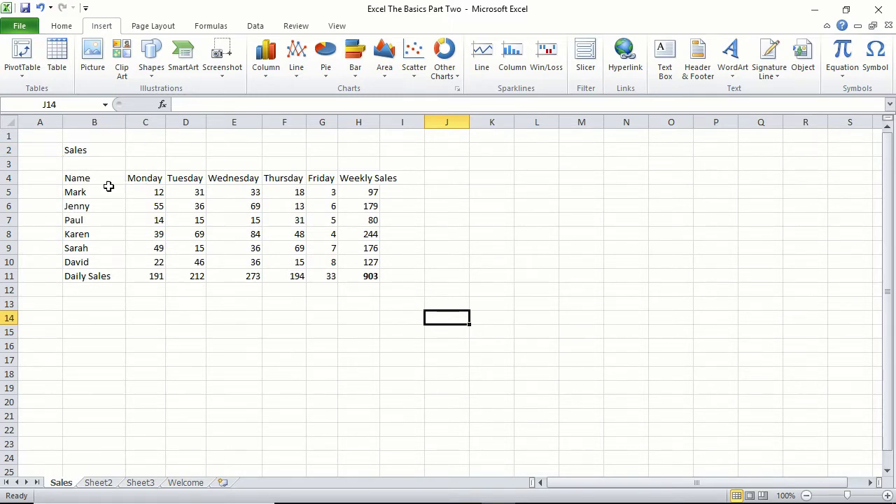
Examine the Sales table: the salespeople, the weekday figures, and the formulas behind the daily and weekly sales totals.
left_click_drag(82, 192, 89, 261)
left_click_drag(154, 178, 312, 174)
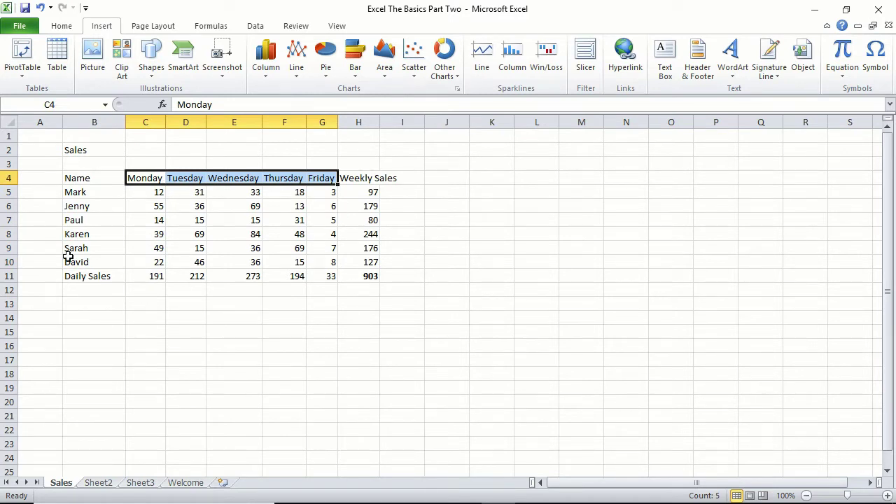
left_click(142, 191)
left_click(205, 193)
left_click(243, 192)
left_click(282, 192)
left_click(210, 210)
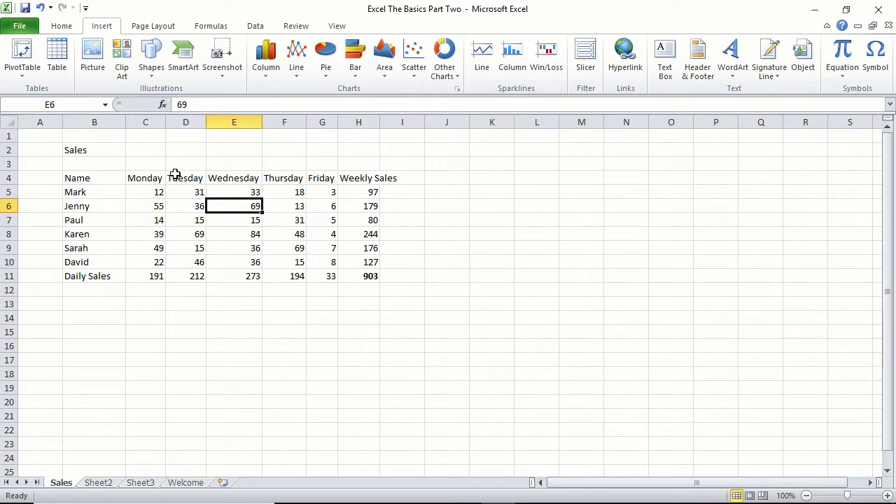
left_click(186, 191)
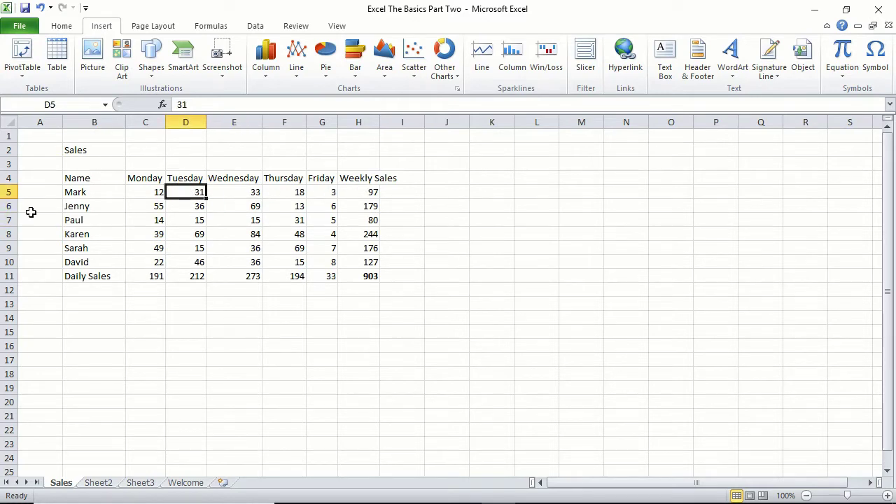
left_click(78, 190)
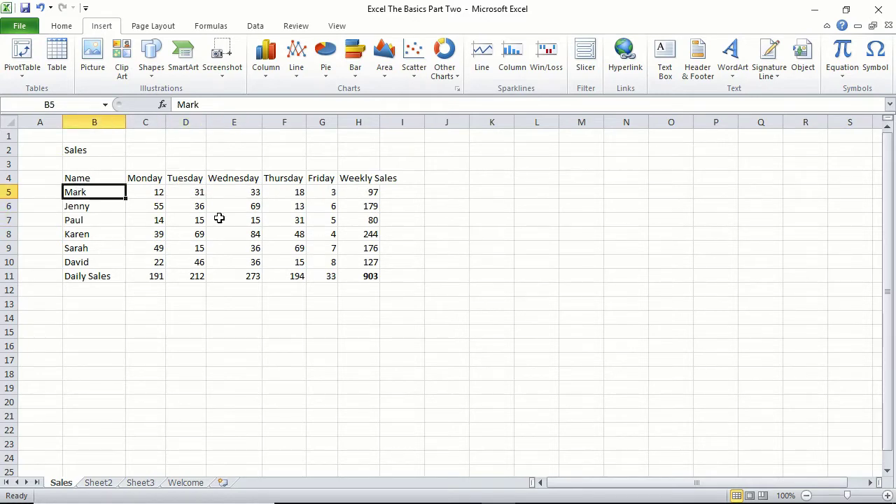
left_click(368, 192)
left_click(234, 276)
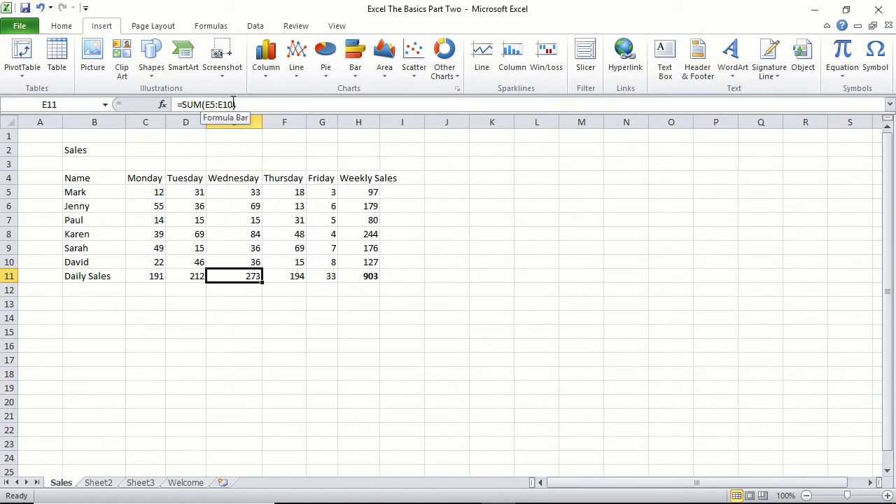
left_click(373, 233)
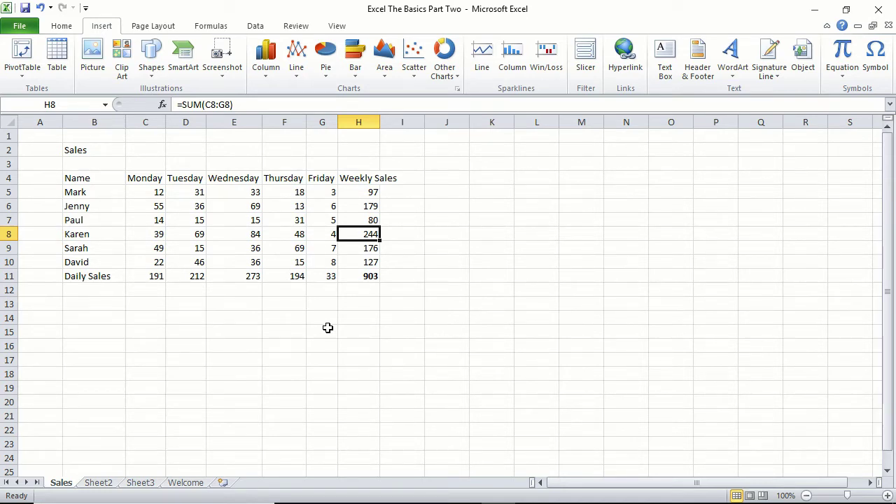
left_click(151, 193)
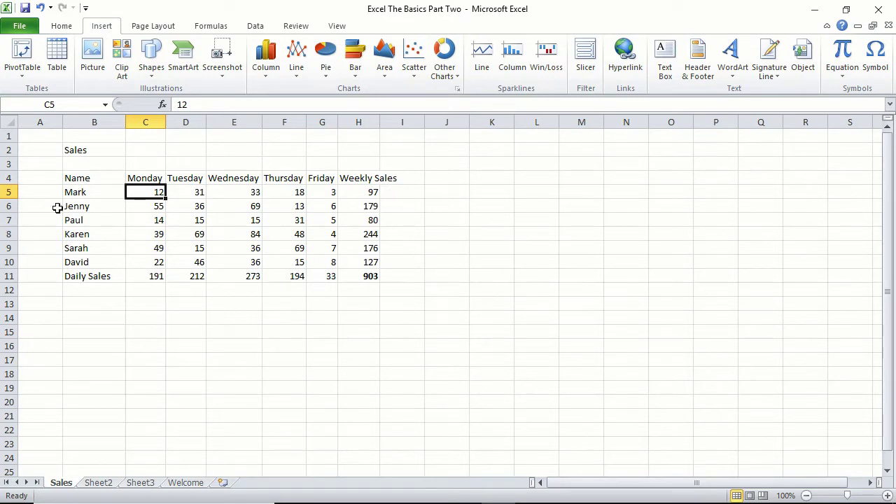
left_click(82, 206)
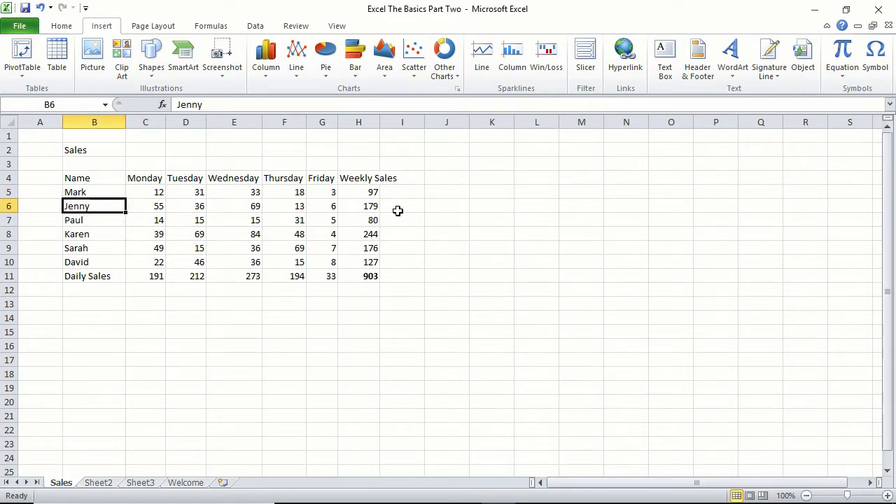
Add the row label "Average Daily Sales" in B12, directly below Daily Sales.
left_click(83, 288)
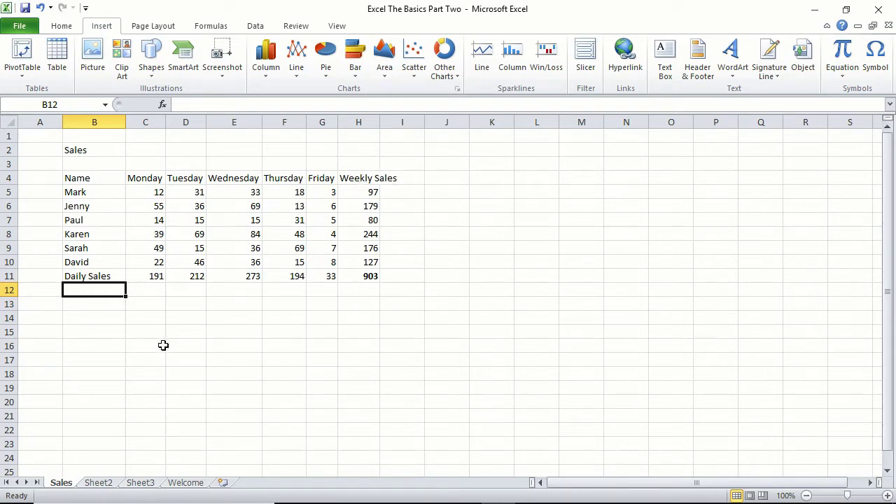
type("A")
type("vear")
key("BackSpace")
key("BackSpace")
type("rage Daily Sales")
key("Return")
key("Up")
key("Right")
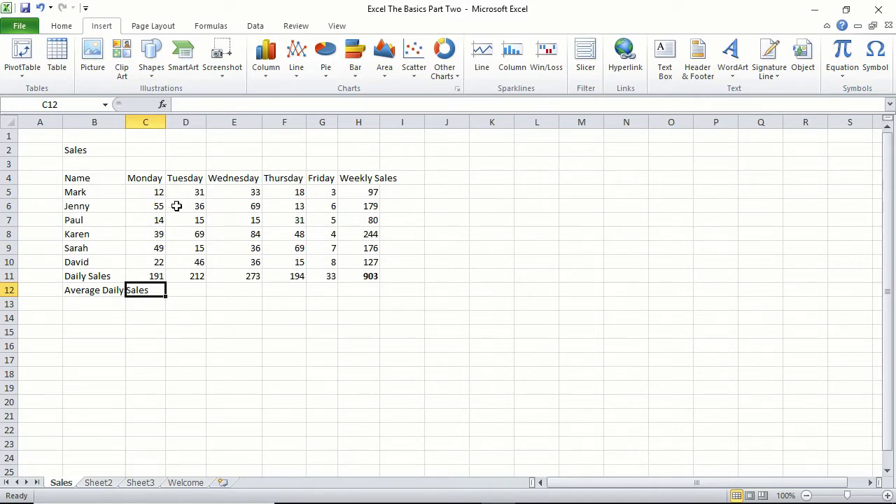
Add the column heading "Average Weekly Sales" in I4, beside Weekly Sales.
left_click(413, 179)
type("Av")
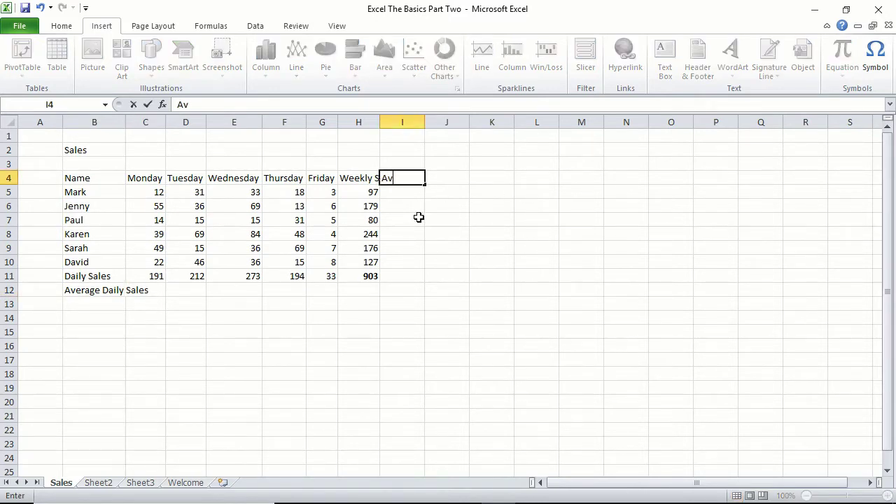
type("erage Weekly SAales")
key("Return")
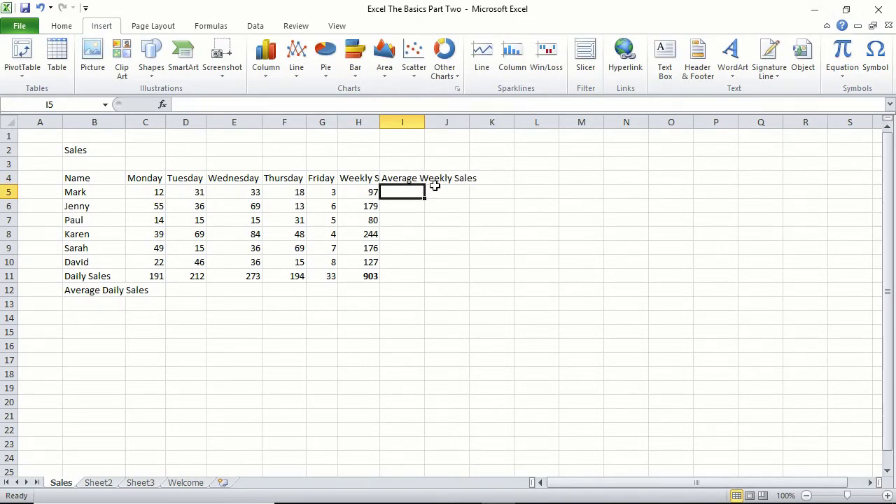
Begin an AVERAGE formula in C12 for Monday's sales, up to its opening bracket.
left_click(147, 292)
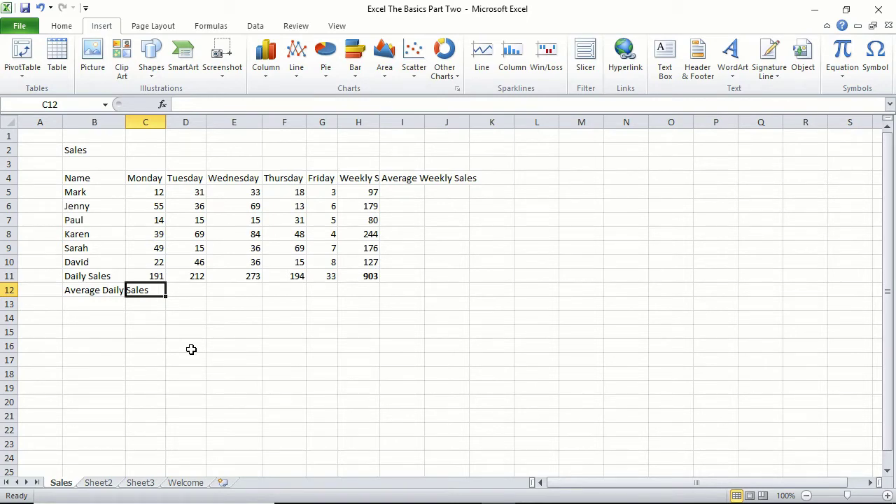
type("=")
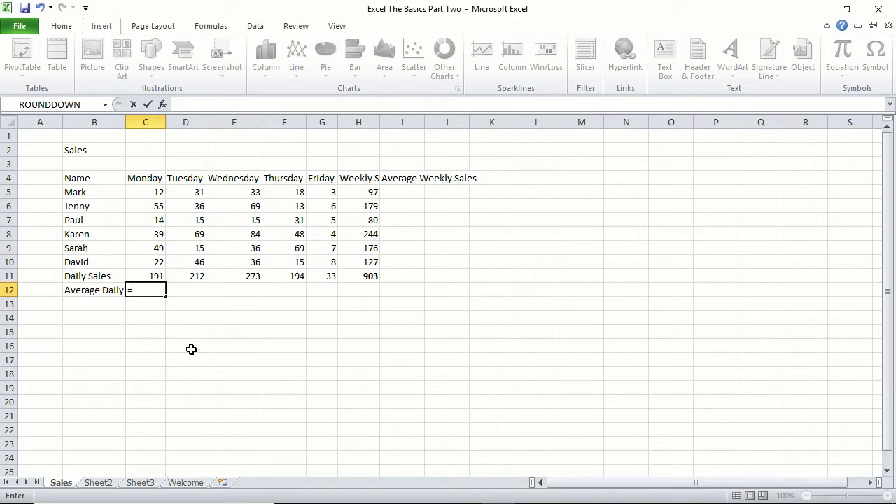
type("average")
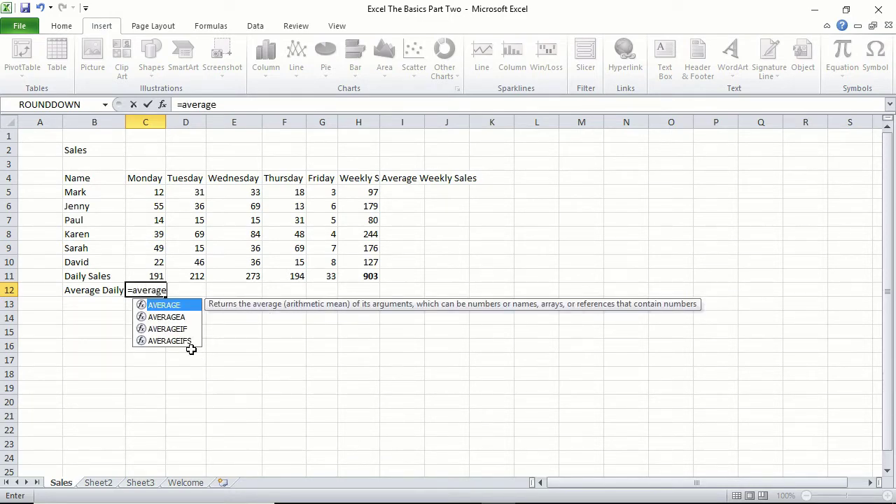
type("(")
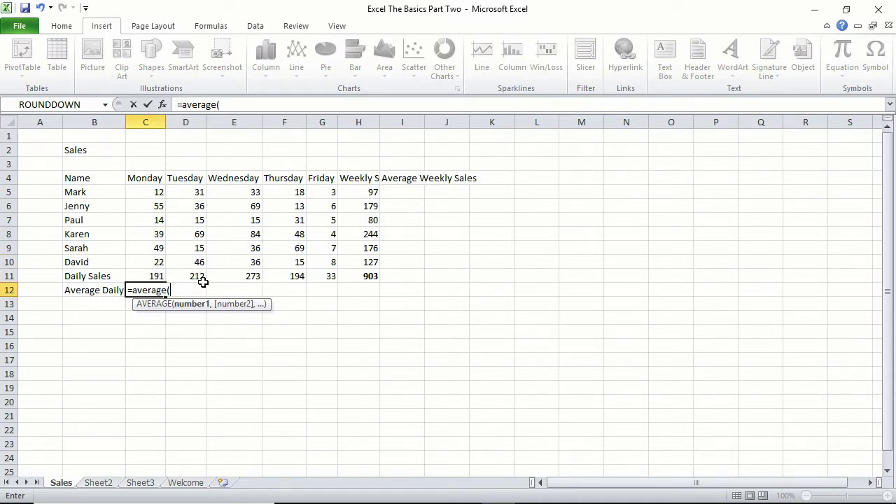
Try writing c5:c10 as the range of the Monday average, and remove it again.
type("c5:c10")
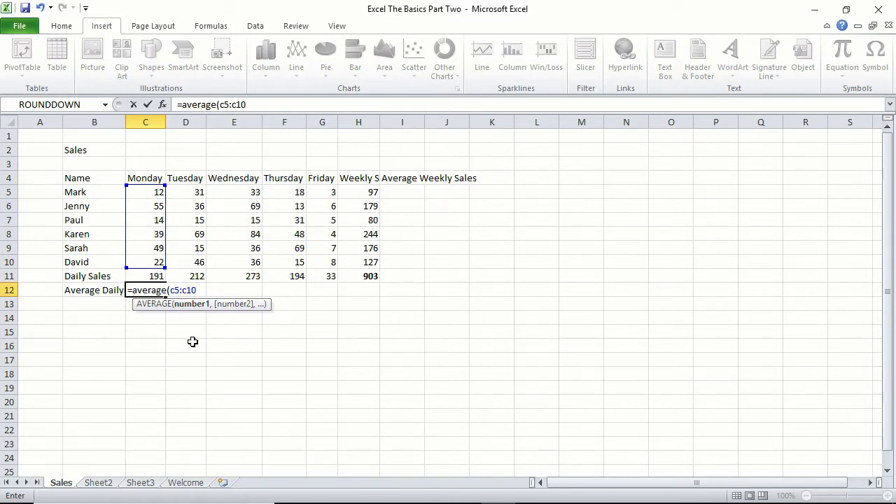
key("BackSpace")
key("BackSpace")
key("BackSpace")
key("BackSpace")
key("BackSpace")
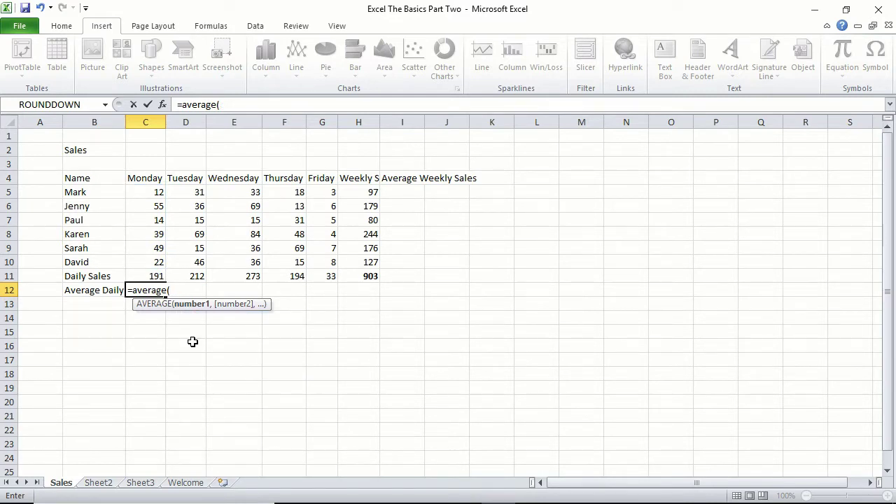
Try extending the averaged range cell by cell from C5 down to C11 and back to C10, and erase that reference.
key("Up")
key("Up")
key("Up")
key("Up")
key("Up")
key("Up")
key("Up")
key("F8")
key("Down")
key("Down")
key("Down")
key("Down")
key("Down")
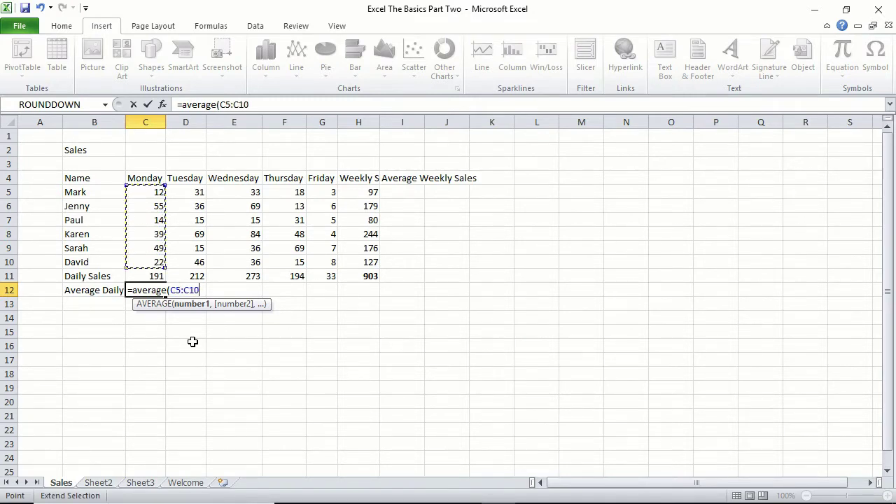
key("Down")
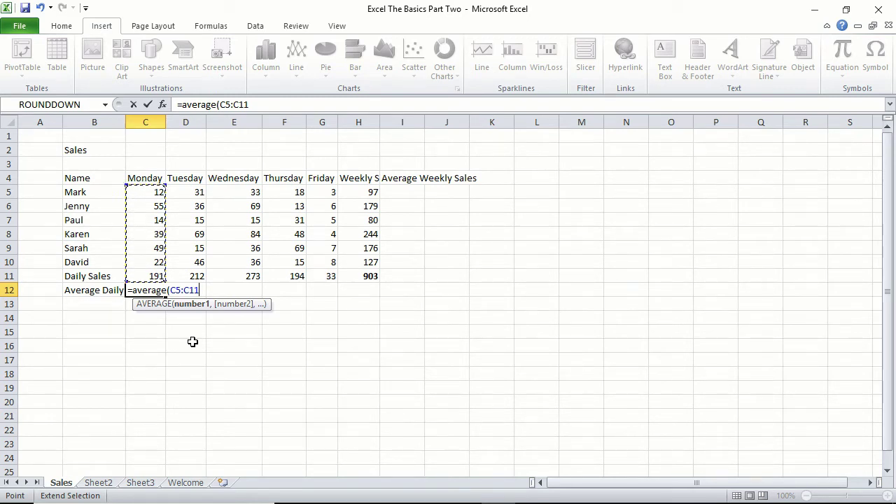
key("Up")
key("BackSpace")
key("BackSpace")
key("BackSpace")
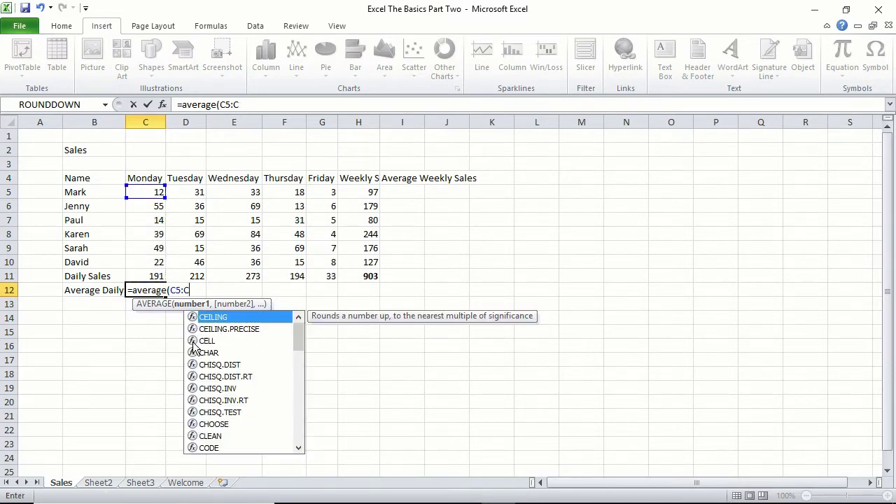
key("BackSpace")
key("BackSpace")
key("BackSpace")
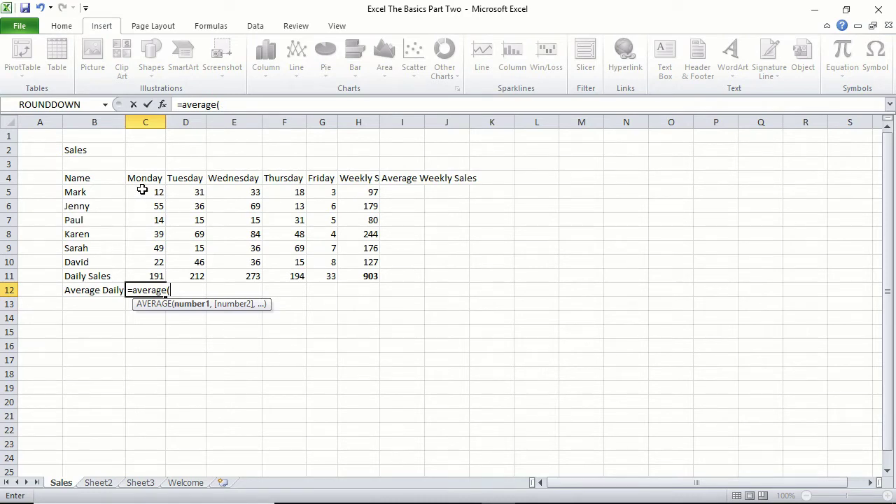
Complete C12 as the average of C5:C10 and fill the formula across to Friday in G12.
left_click_drag(143, 192, 145, 263)
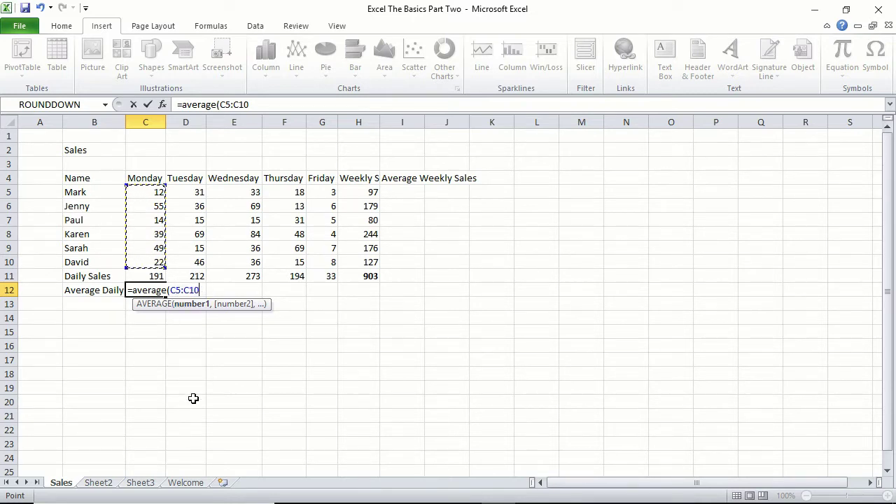
type(")")
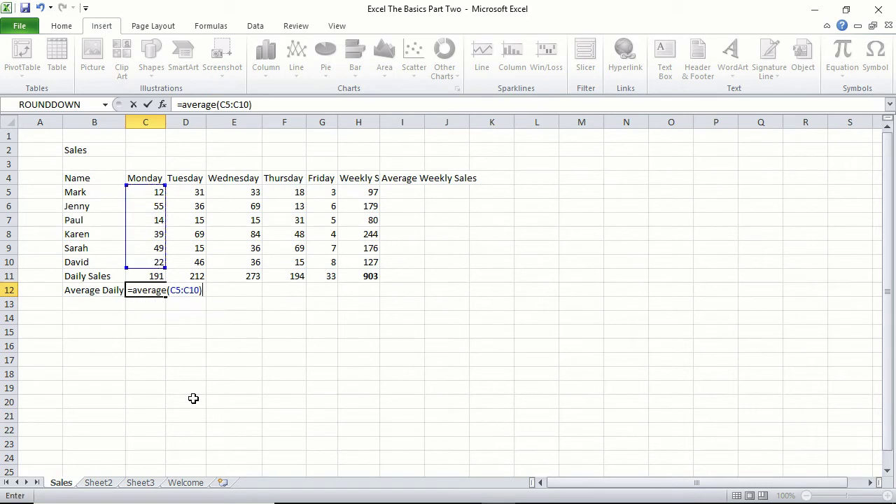
key("Return")
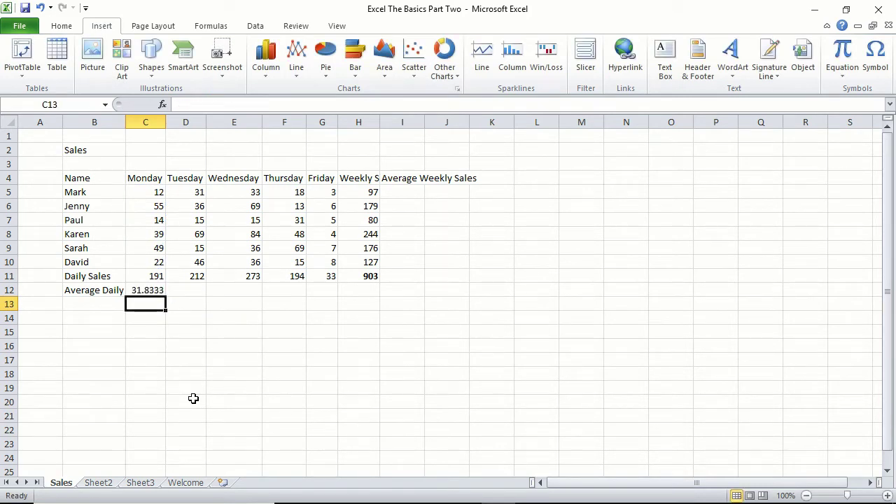
key("Up")
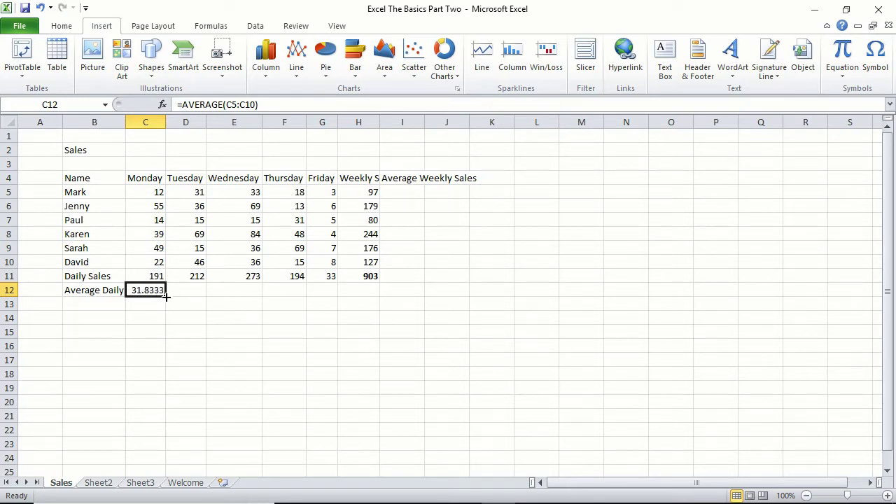
left_click_drag(166, 297, 341, 294)
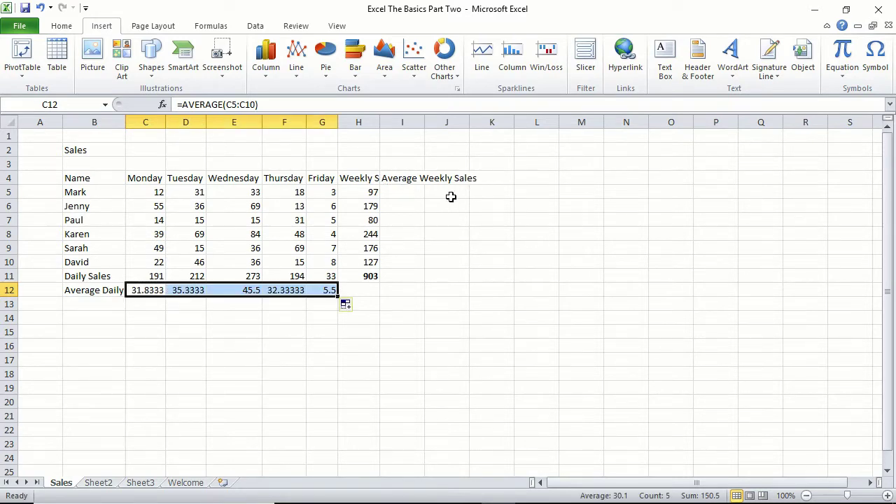
Enter =AVERAGE(C5:G5) in I5 to average the first salesperson's Monday to Friday sales.
left_click(398, 193)
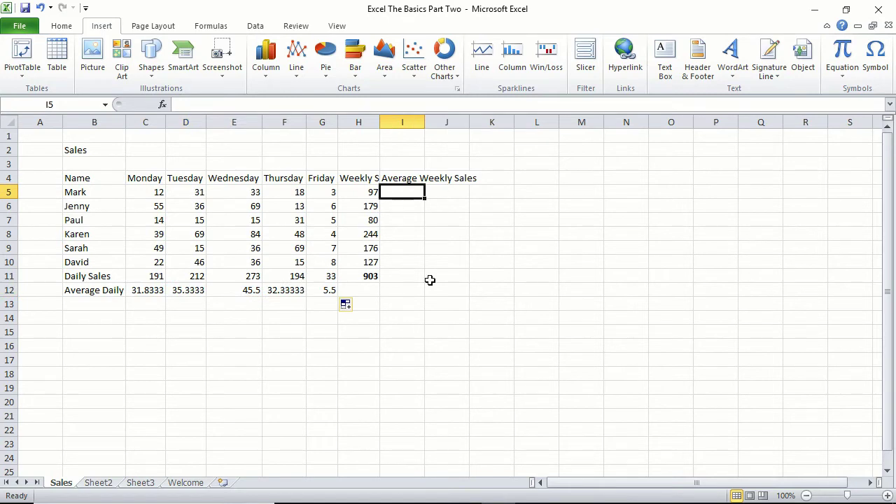
type("=average(")
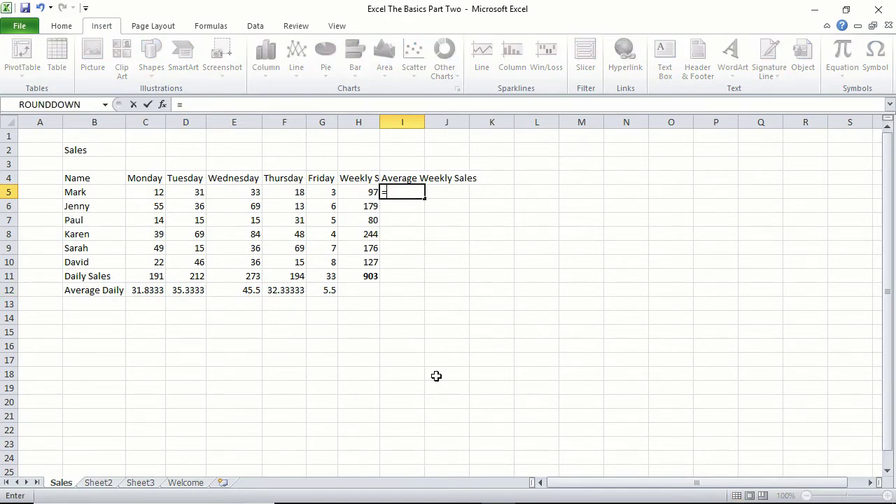
key("Left")
key("Left")
key("Left")
key("Left")
key("Left")
key("Left")
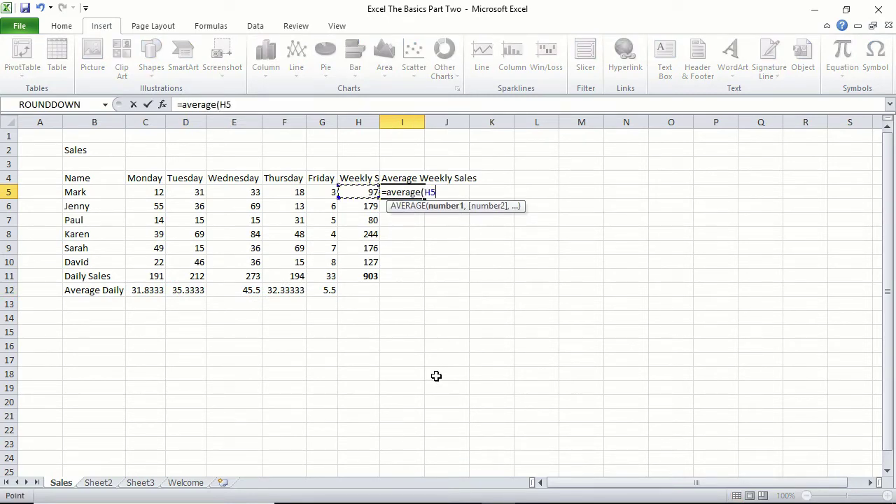
key("F8")
key("Right")
key("Right")
key("Right")
key("Right")
type(")")
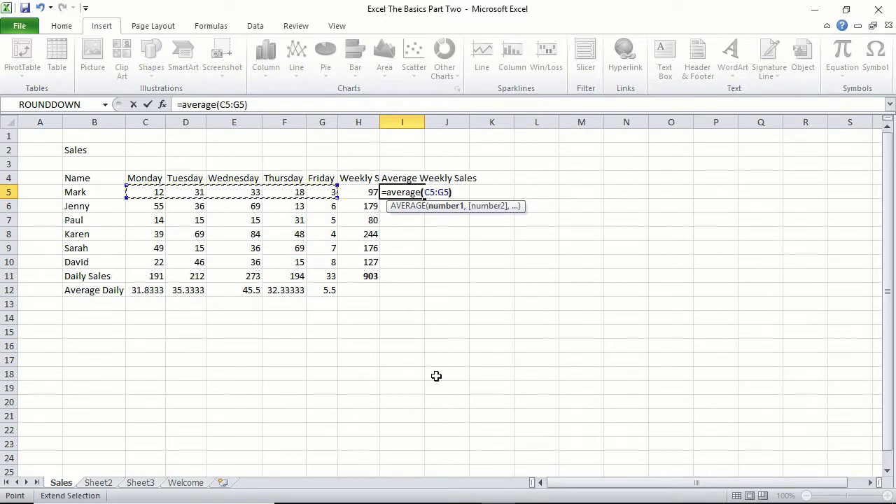
key("Return")
Fill the I5 average formula down column I through row 10 and clear the surplus cell I11.
key("Up")
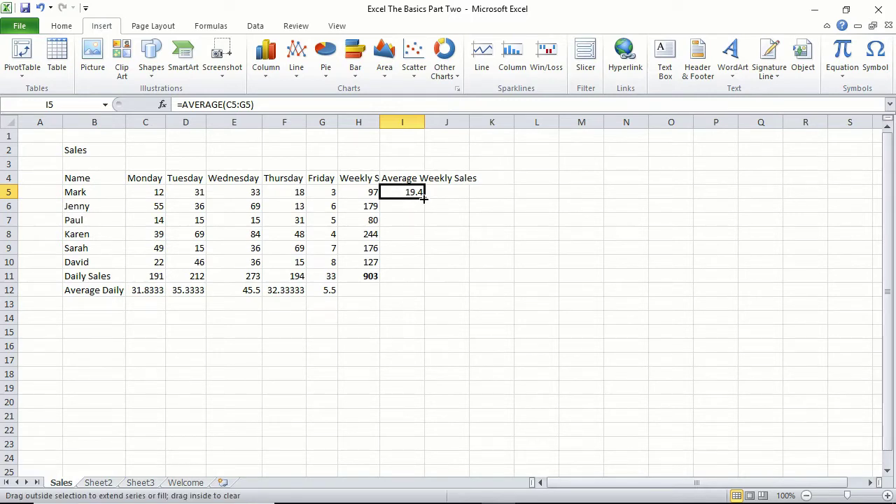
left_click_drag(423, 199, 423, 283)
left_click(409, 277)
key("Delete")
Go through the average weekly sales cells in column I, rows 5 to 10, to check their formulas.
key("Up")
key("Up")
key("Up")
key("Up")
key("Up")
key("Up")
key("Down")
key("Down")
key("Down")
key("Down")
key("Down")
key("Up")
key("Up")
key("Up")
key("Up")
key("Up")
key("Down")
key("Down")
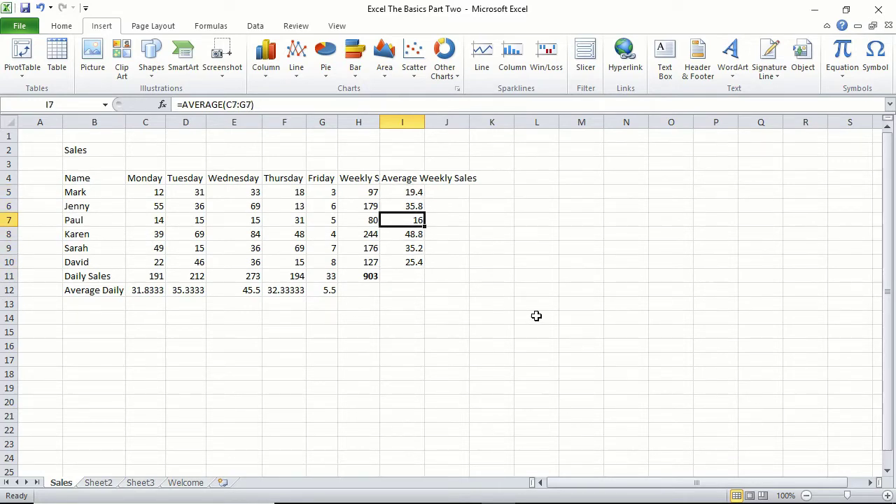
Review the daily averages across row 12 and the weekly averages in I5:I10 for decimal results.
left_click(333, 290)
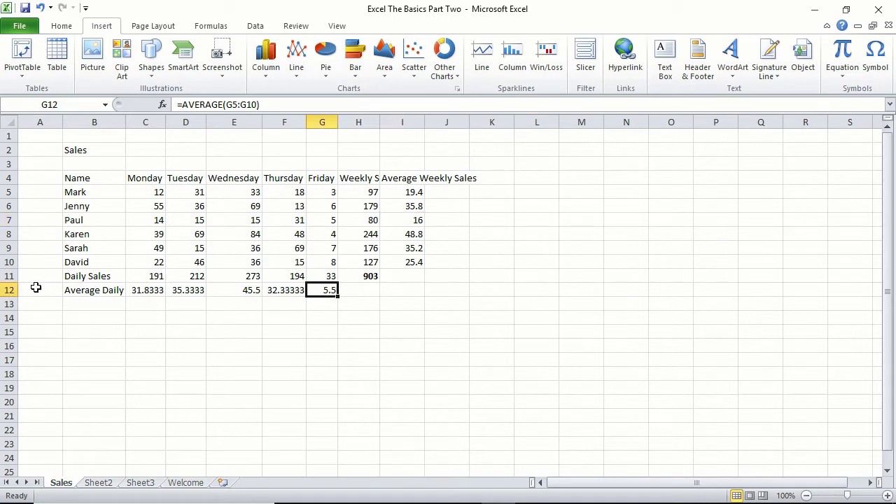
left_click(98, 291)
left_click(152, 292)
left_click(194, 290)
left_click(232, 291)
left_click(271, 291)
left_click(313, 290)
left_click(415, 264)
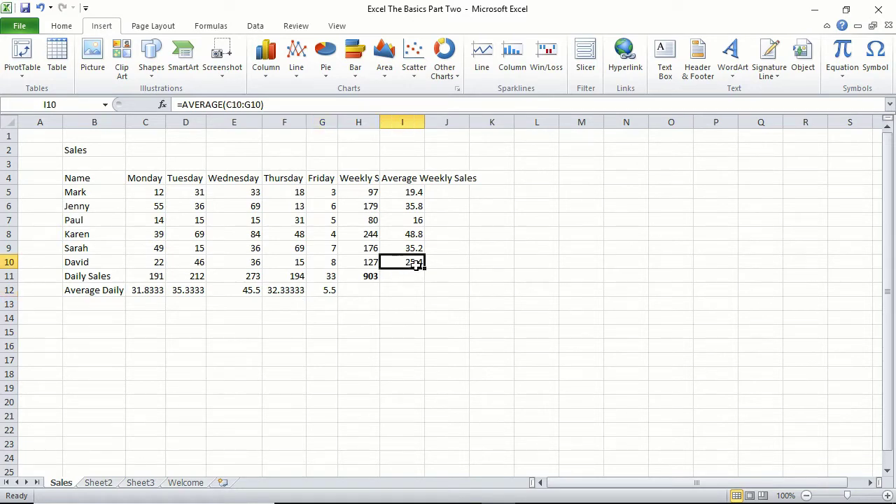
left_click(415, 246)
left_click(415, 233)
left_click(416, 219)
left_click(415, 203)
left_click(414, 189)
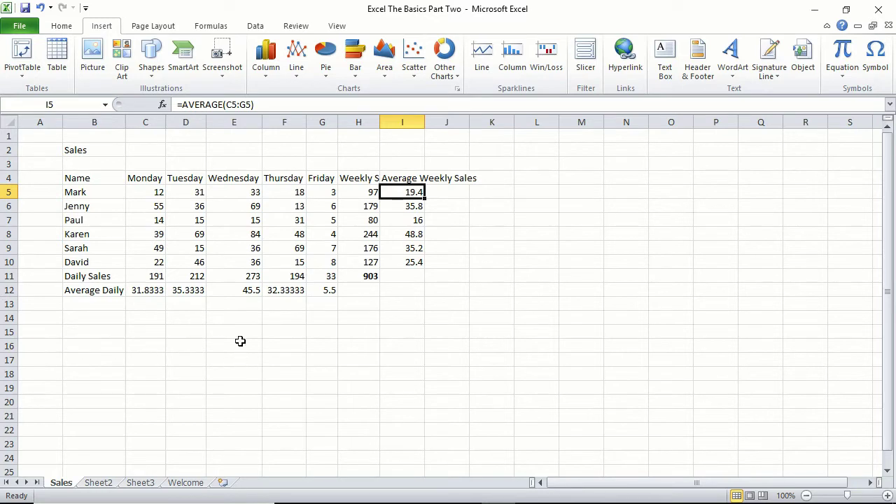
Wrap the Monday average in C12 in a ROUND function with 0 digits, giving =ROUND(AVERAGE(C5:C10),0).
left_click(145, 290)
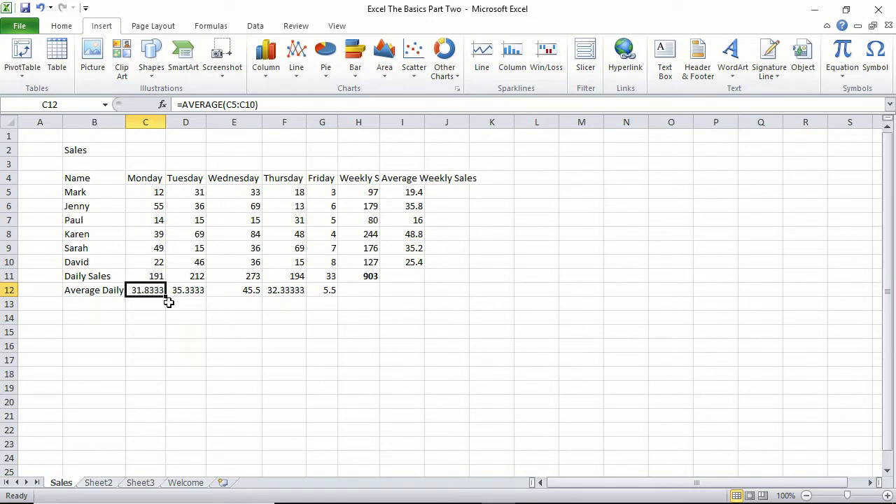
left_click(183, 105)
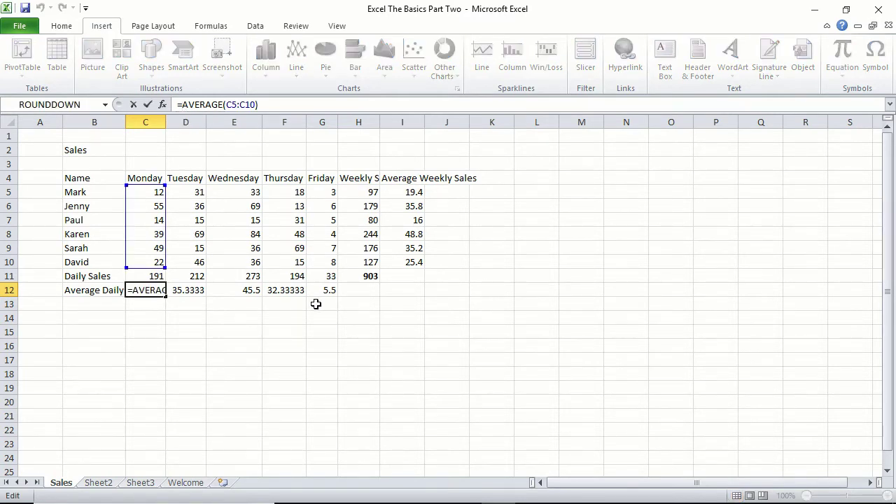
type("round")
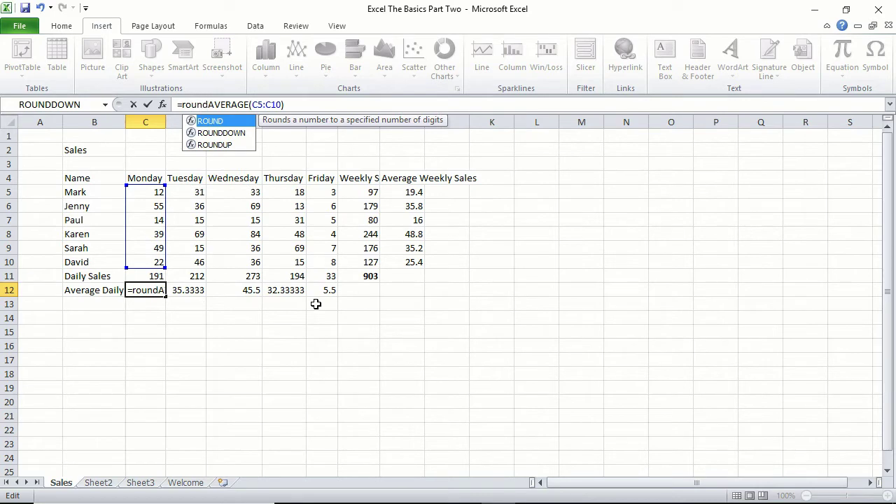
type("(")
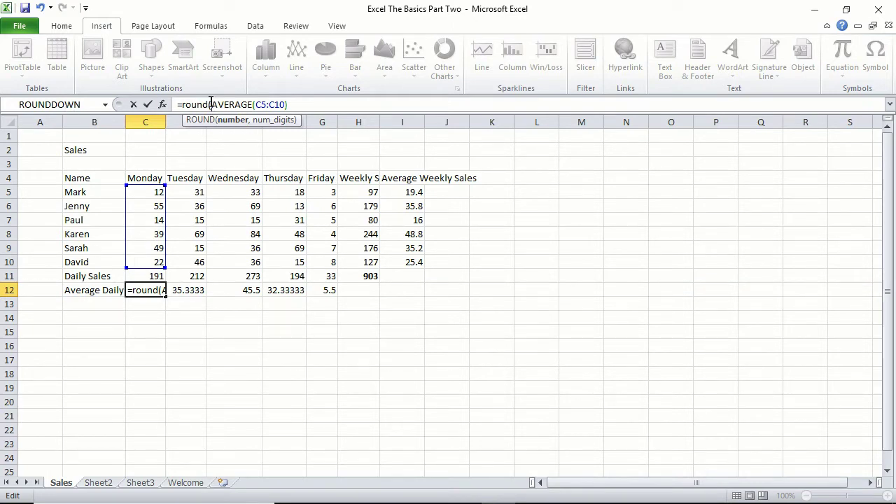
left_click_drag(212, 105, 277, 104)
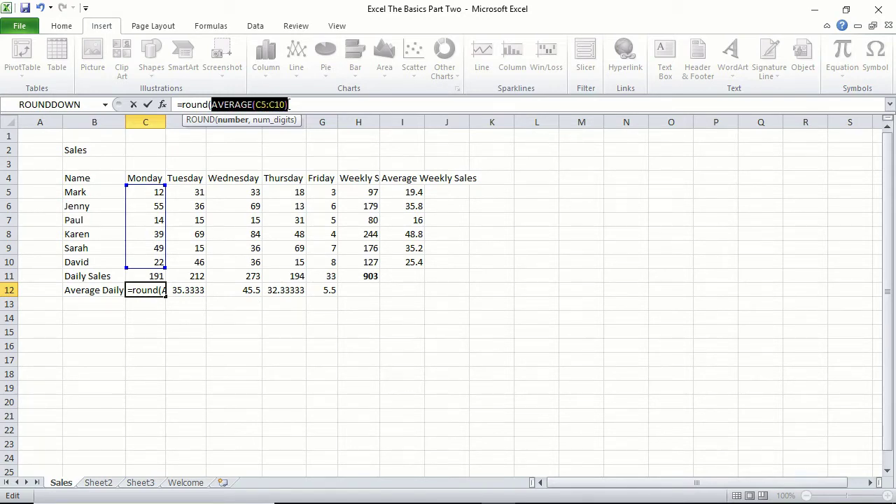
left_click(294, 104)
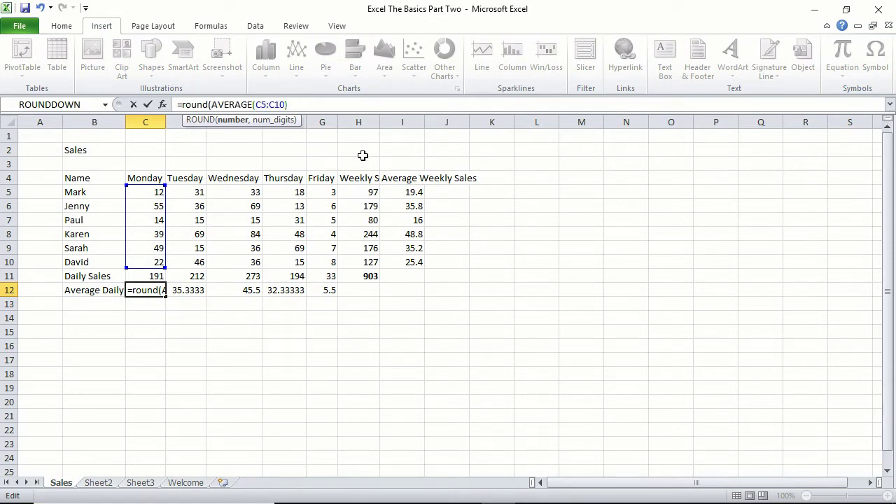
type(",0")
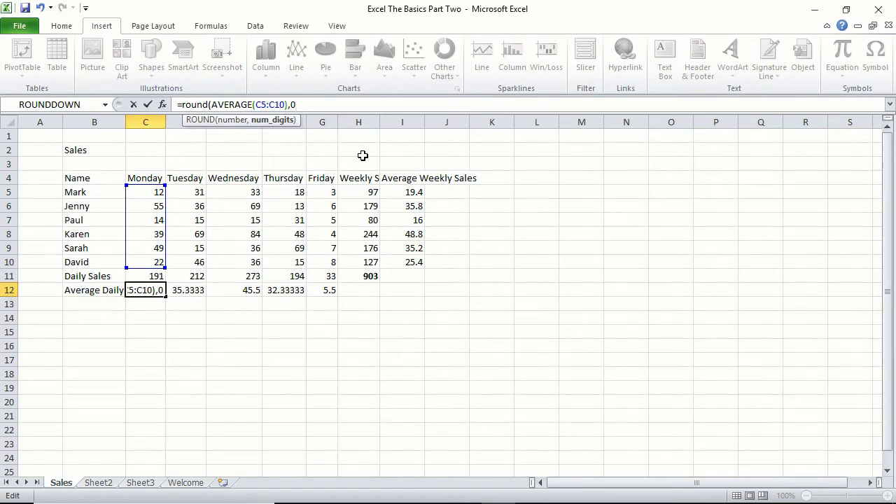
type(")")
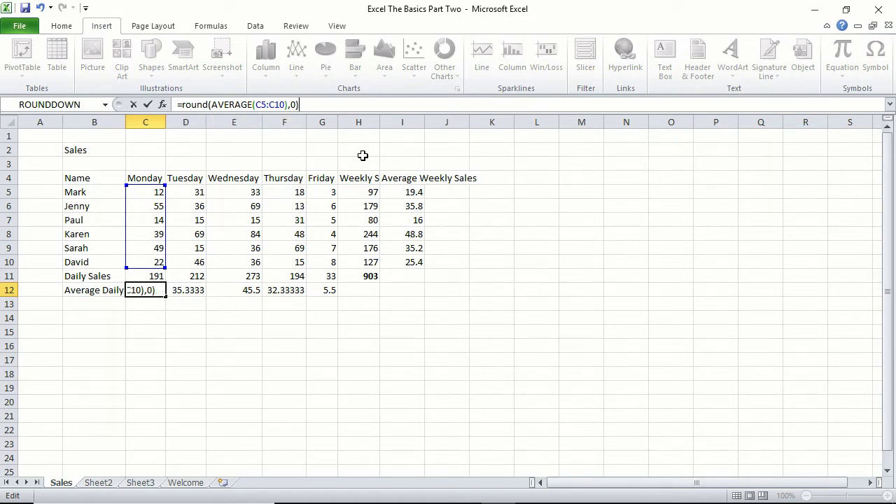
key("Return")
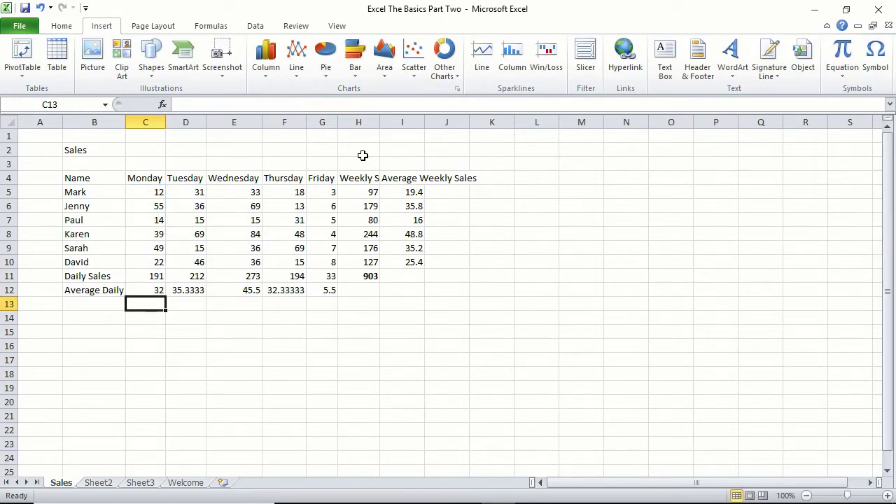
Fill the rounded average formula from C12 across to Friday in G12.
key("Up")
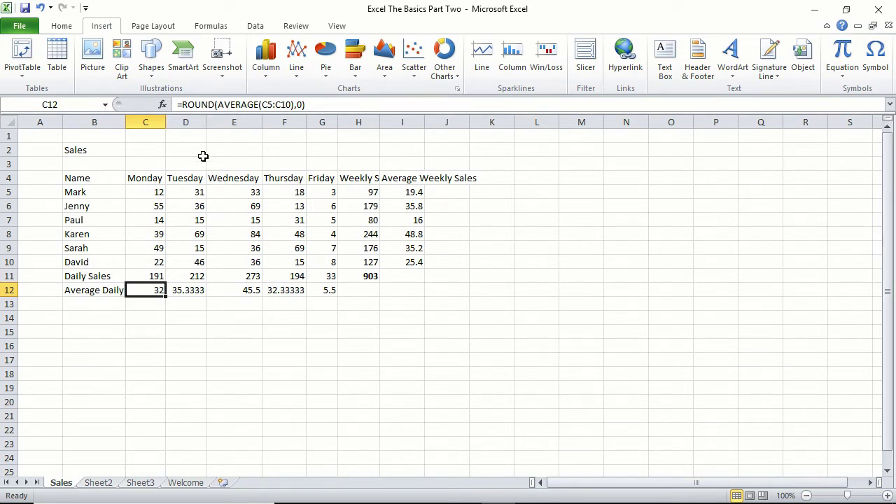
left_click(244, 290)
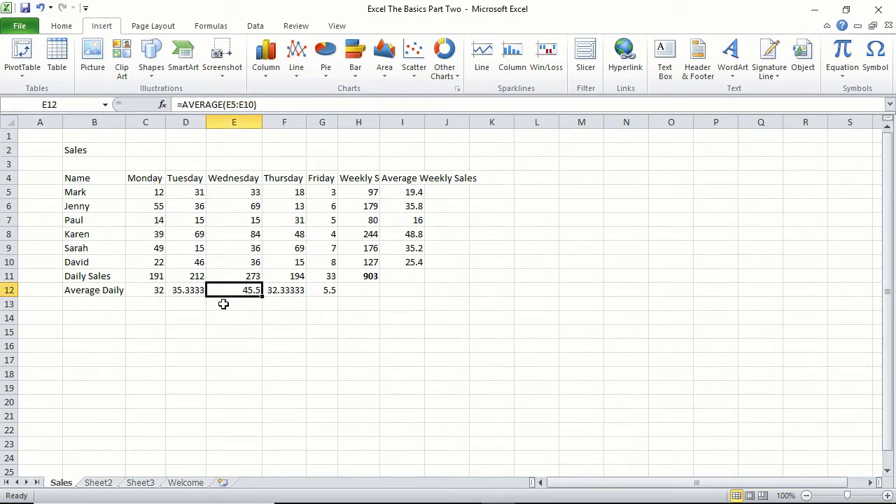
left_click(178, 289)
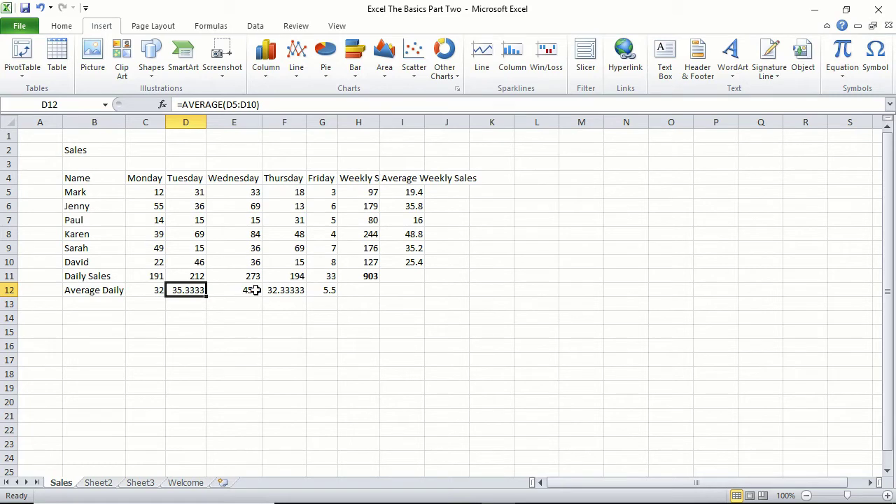
left_click(158, 293)
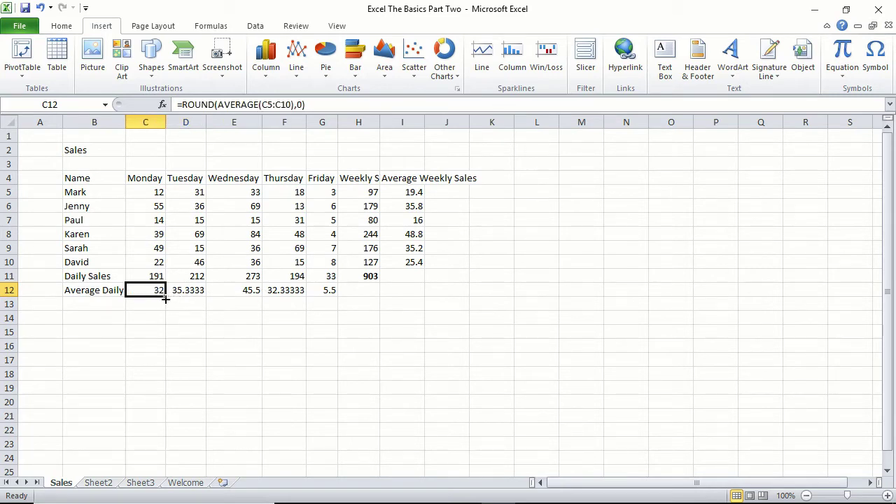
left_click_drag(166, 297, 341, 296)
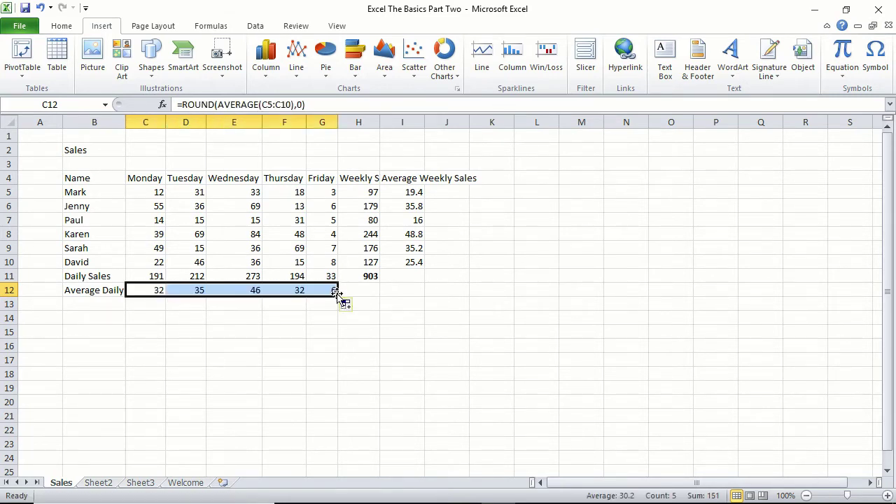
left_click(312, 318)
Try rounding the first weekly average in a separate column by entering =ROUND(I5,0) in J5.
left_click(407, 193)
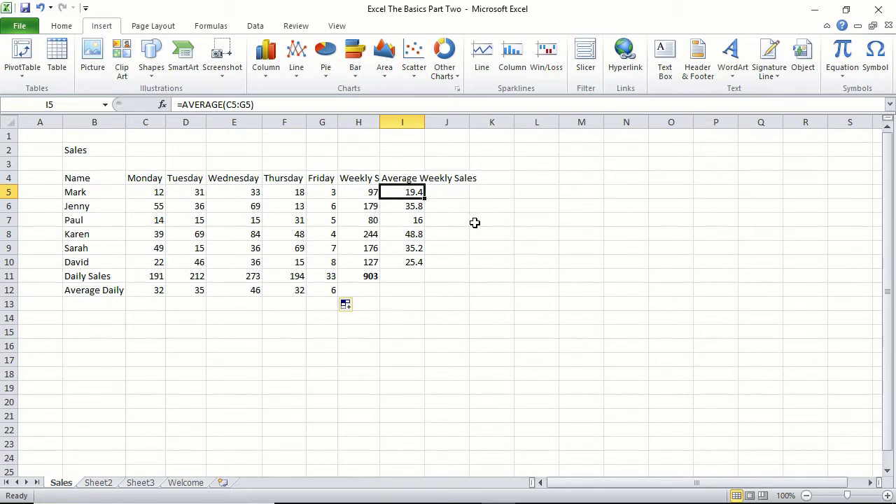
left_click(451, 194)
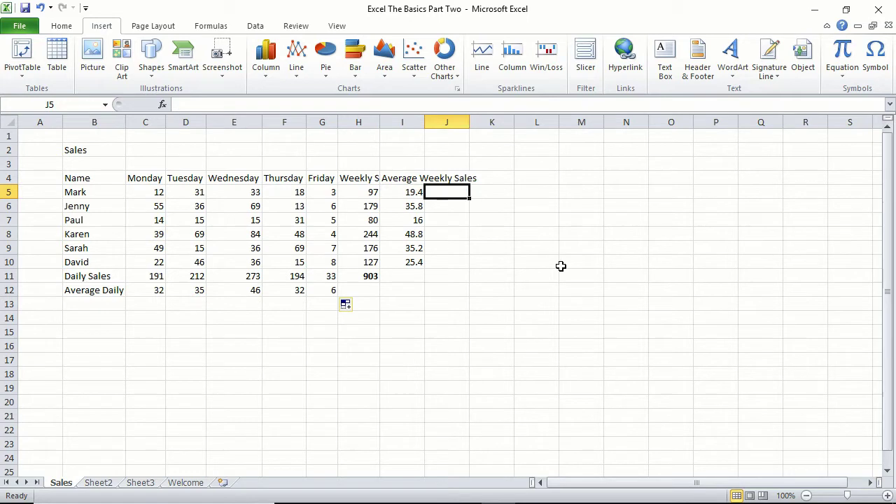
type("=rou")
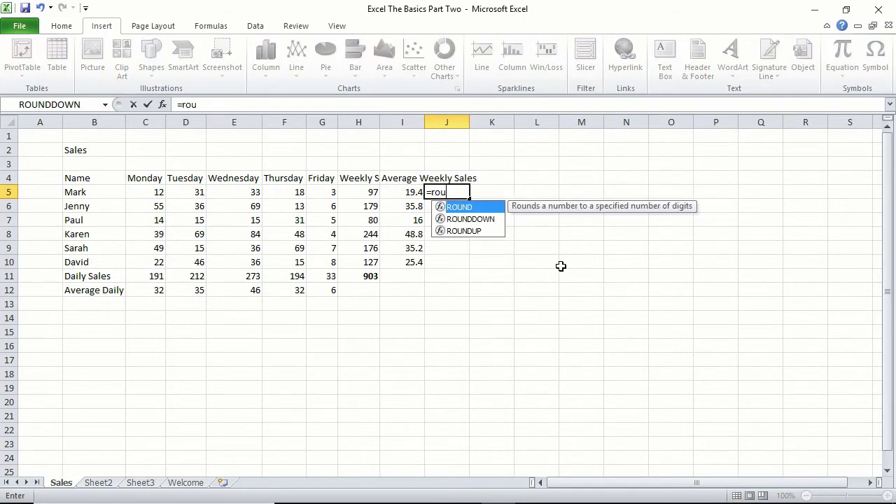
type("nd(")
key("Left")
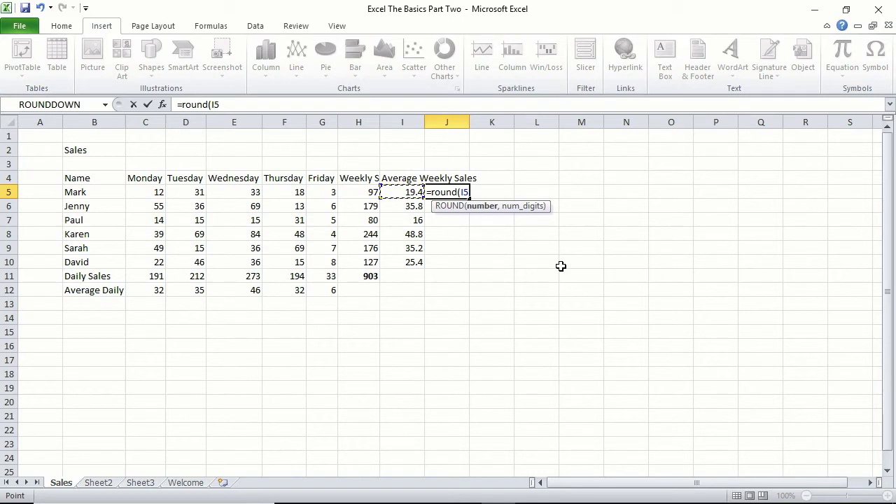
type(",0")
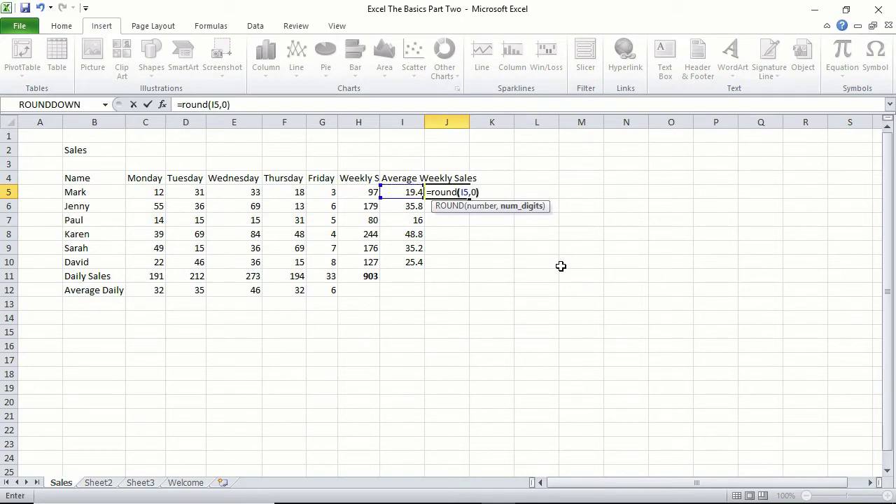
key("Return")
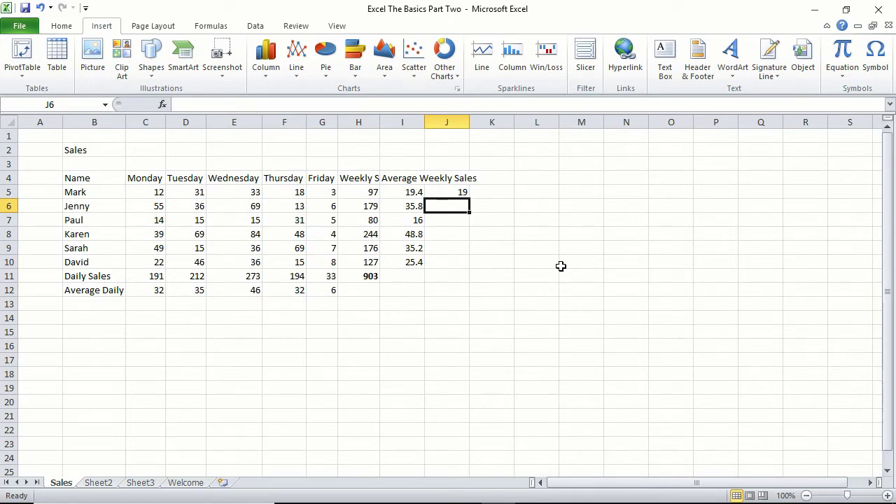
Fill the J5 rounding formula down column J through row 10 and clear the surplus cells J11:J12.
left_click(463, 194)
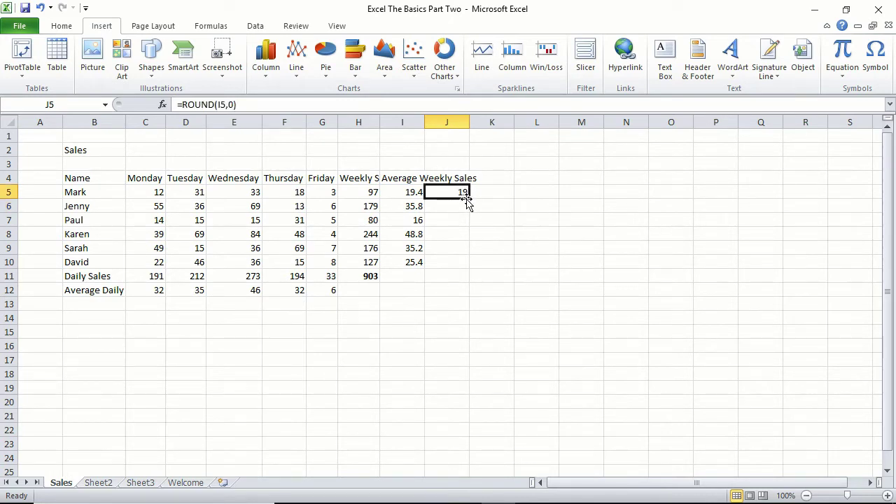
left_click_drag(472, 200, 434, 304)
left_click(447, 332)
left_click_drag(460, 274, 452, 298)
key("Delete")
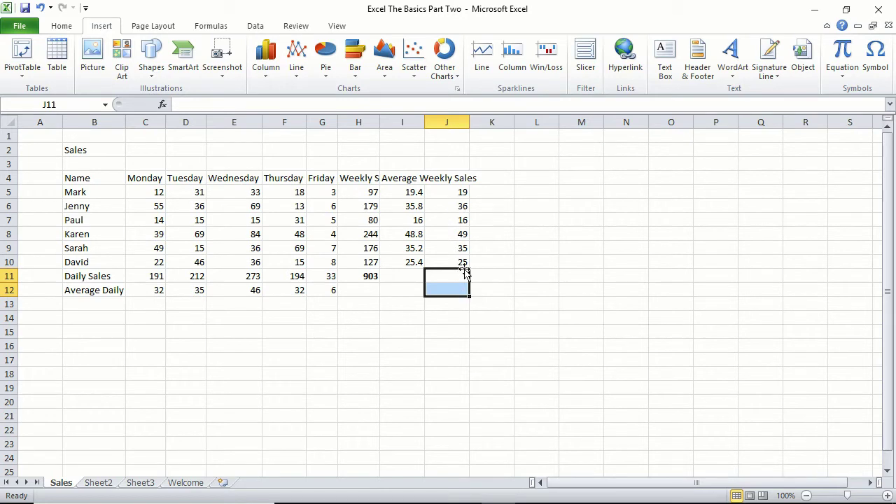
Clear the separate rounding formulas from J5:J10.
left_click_drag(455, 190, 462, 267)
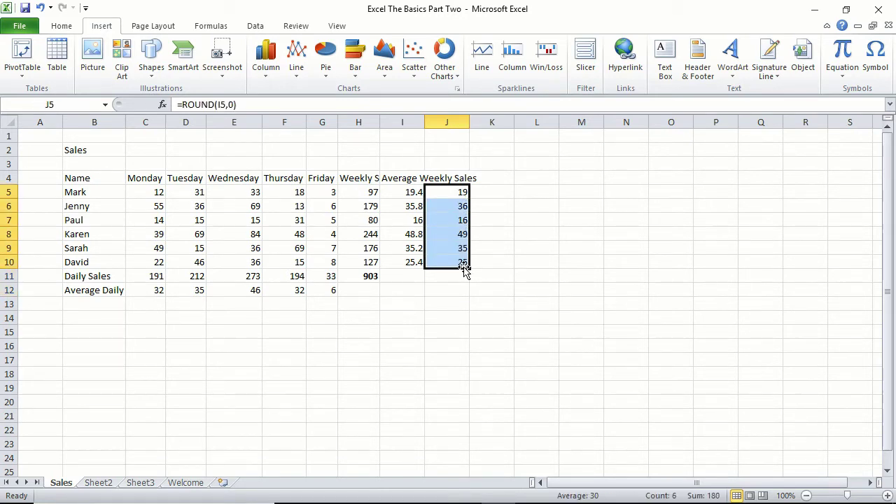
key("Delete")
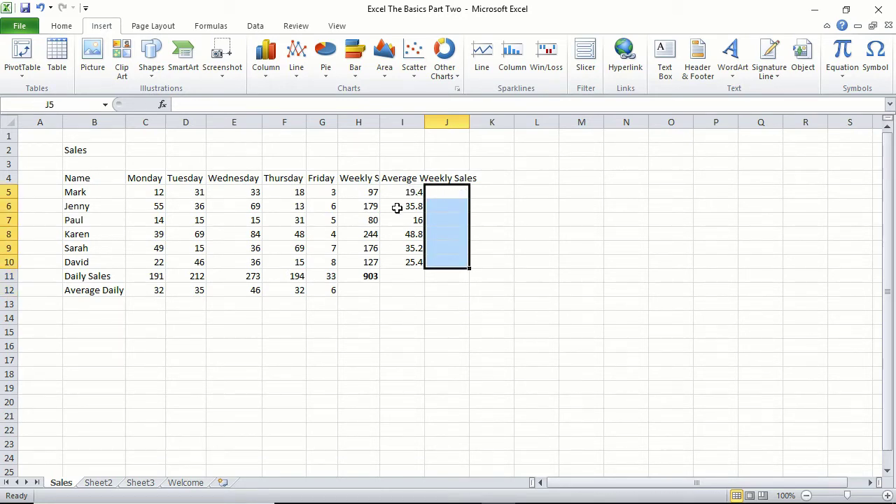
left_click(447, 246)
Nest the first weekly average in I5 as =ROUND(AVERAGE(C5:G5),0) and fill it down to I10.
left_click(399, 192)
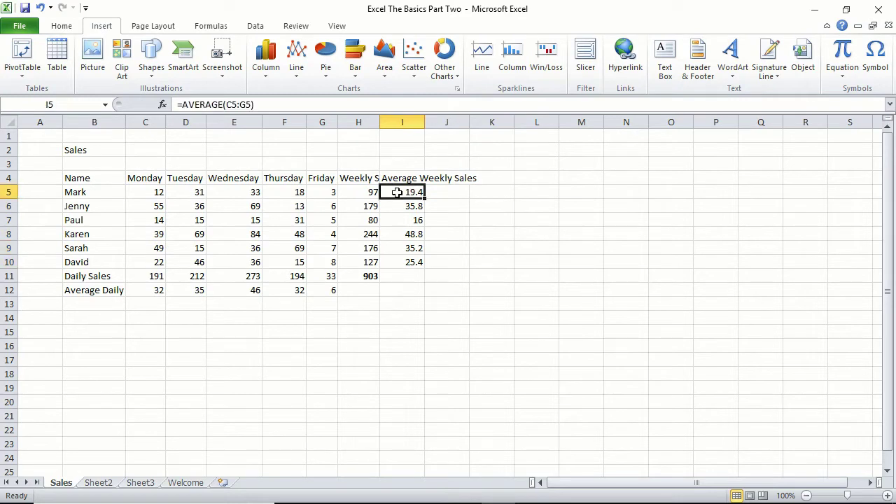
left_click(182, 105)
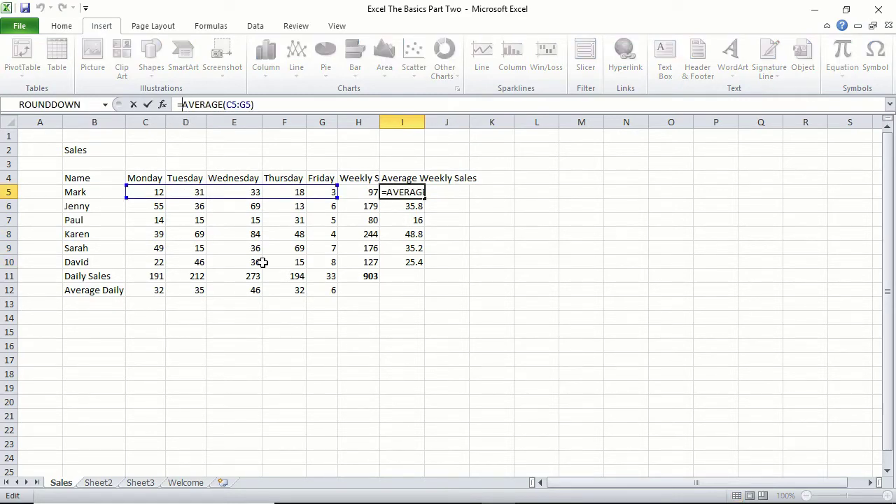
type("round")
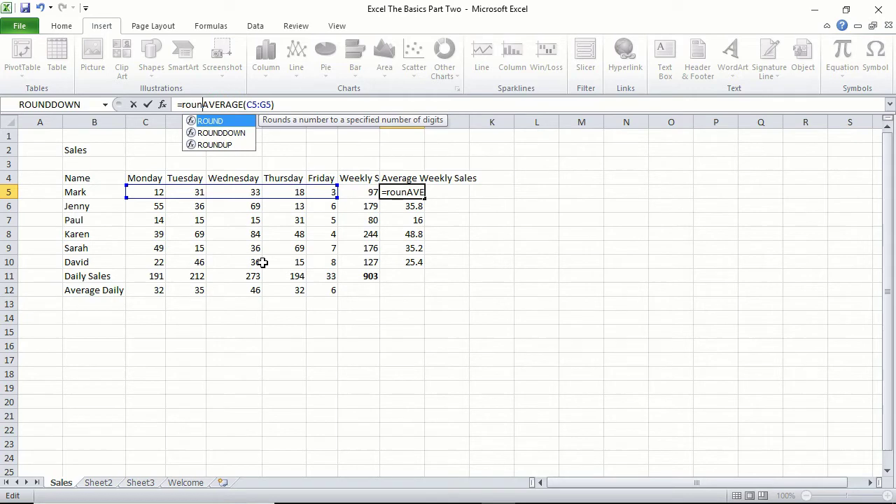
type("(")
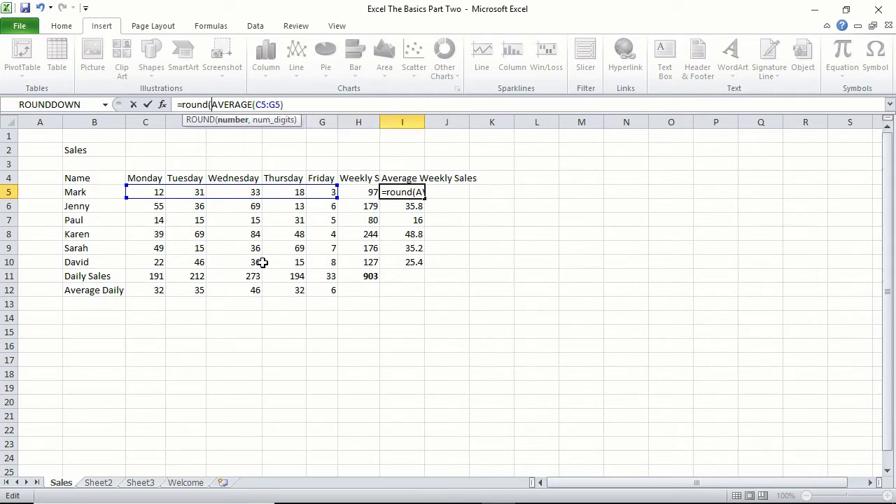
left_click(308, 105)
type(",0)")
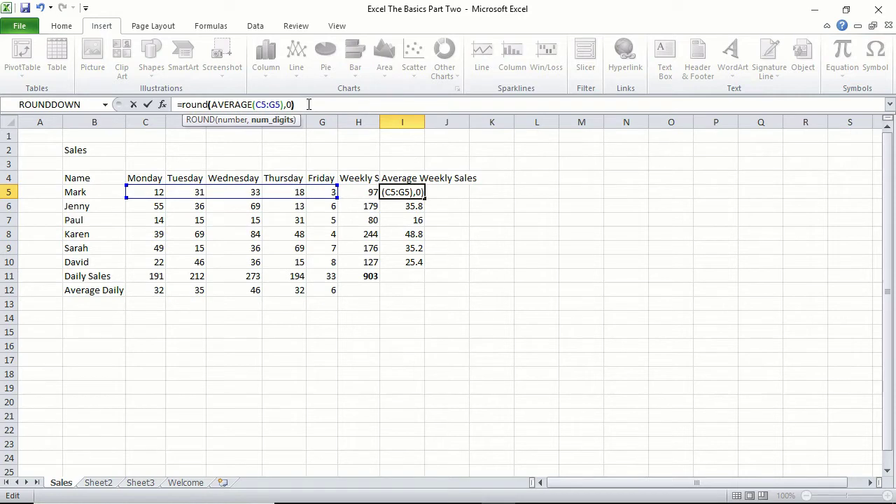
key("Return")
key("Up")
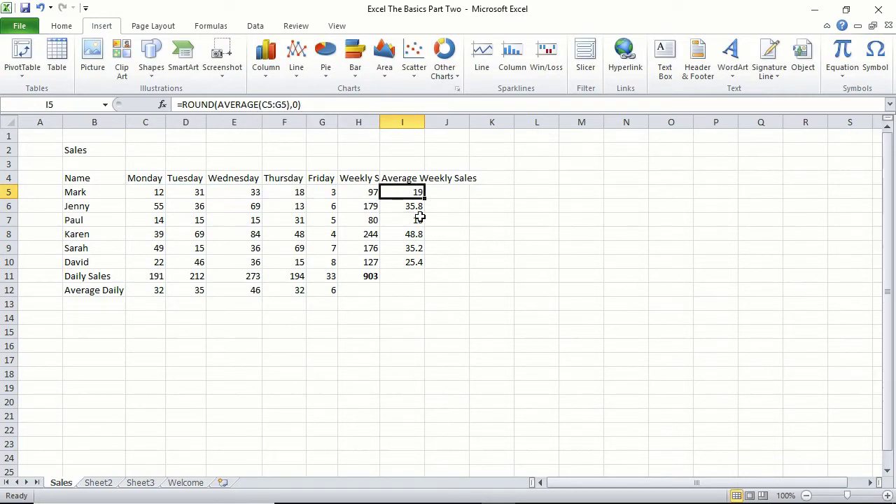
left_click_drag(424, 196, 423, 267)
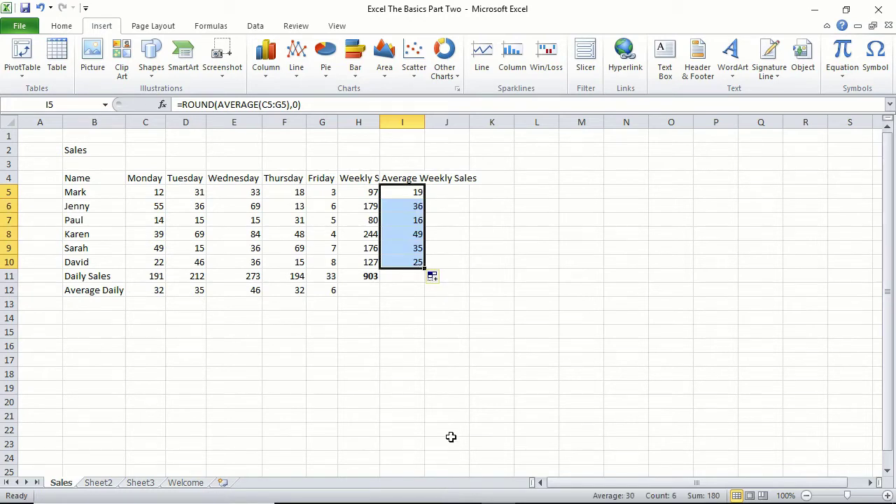
left_click(420, 373)
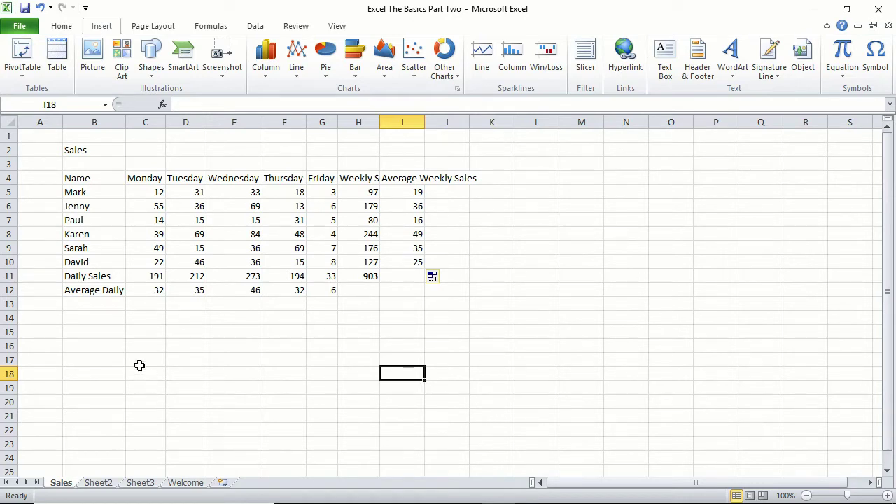
Add the row label "Daily Target" in B13 below the Average Daily row.
left_click(102, 304)
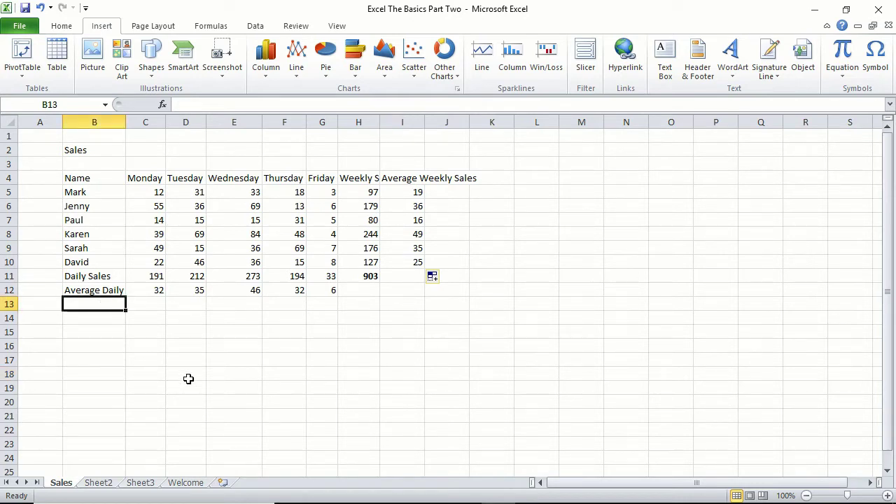
type("Daily T")
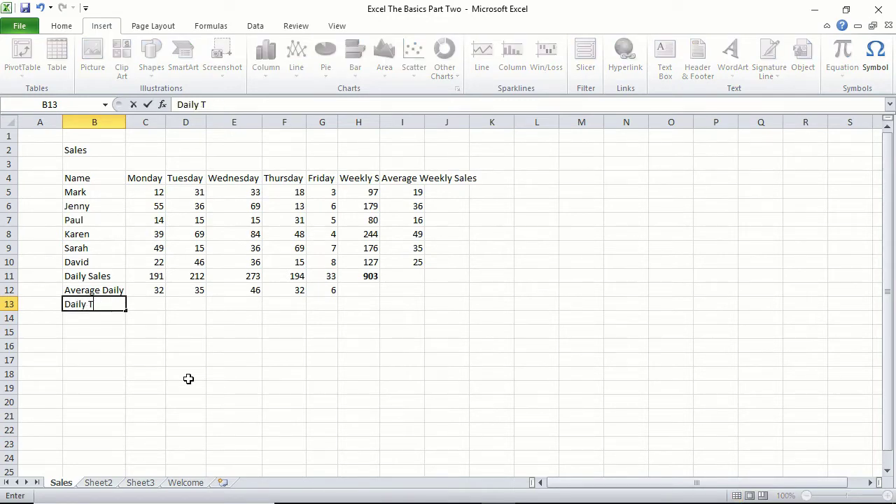
type("arget")
key("Return")
key("Up")
key("Up")
key("Right")
key("Right")
key("Right")
key("Right")
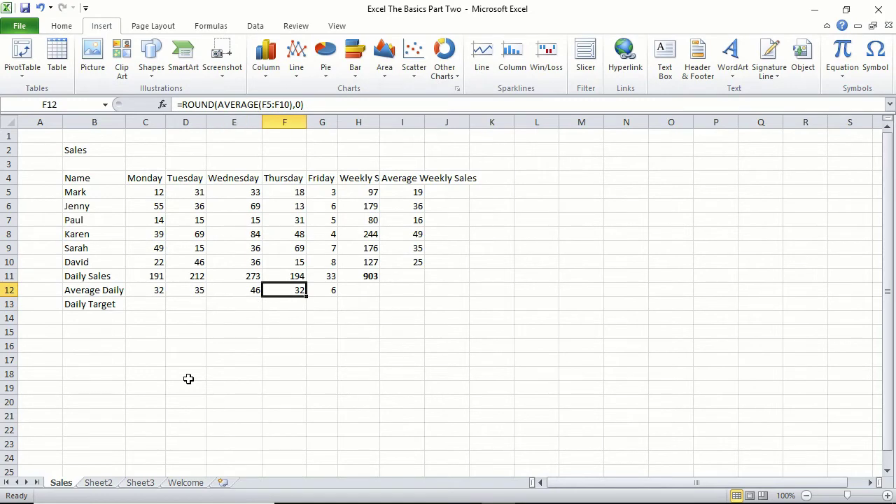
Auto-fit column I to the width of its "Average Weekly Sales" heading.
left_click(445, 178)
left_click(412, 179)
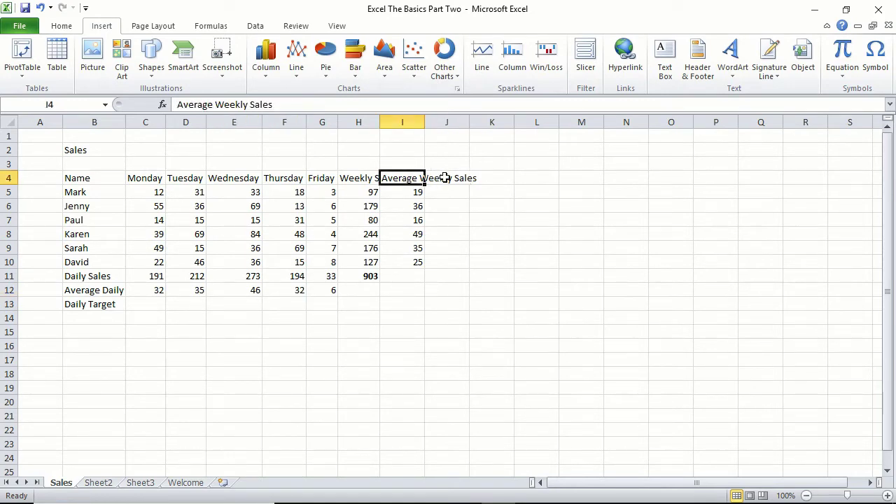
left_click(442, 178)
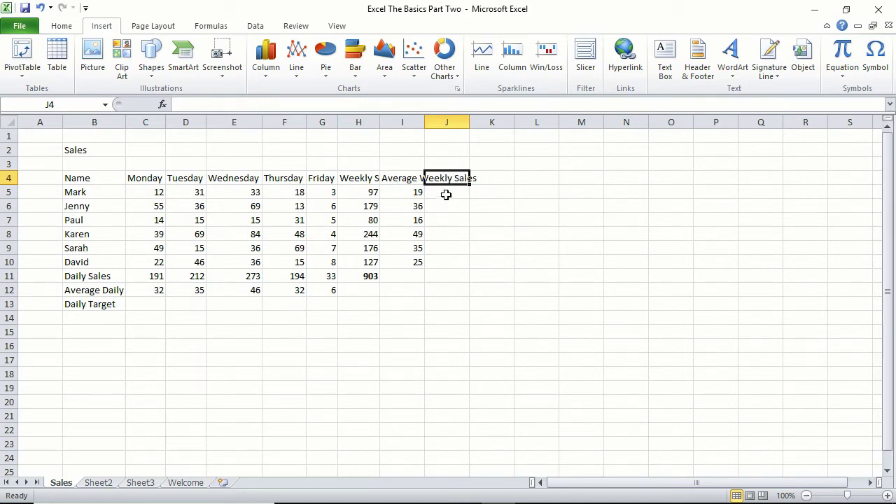
left_click(397, 177)
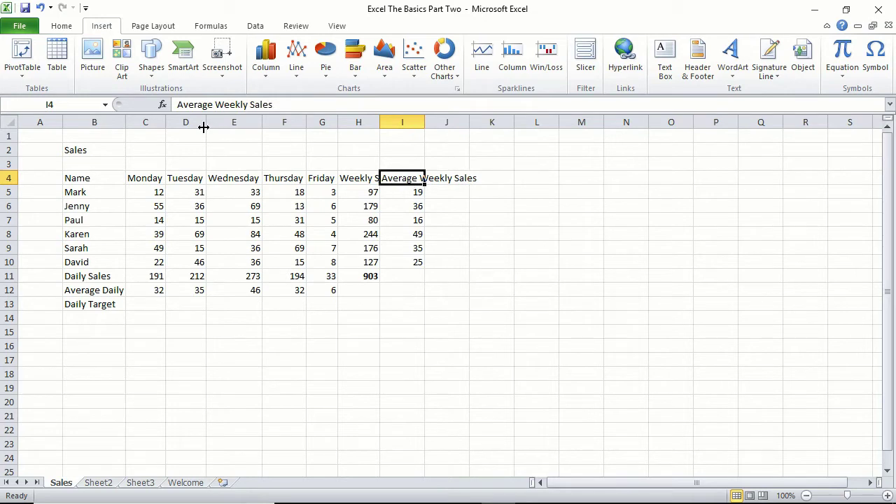
double_click(425, 122)
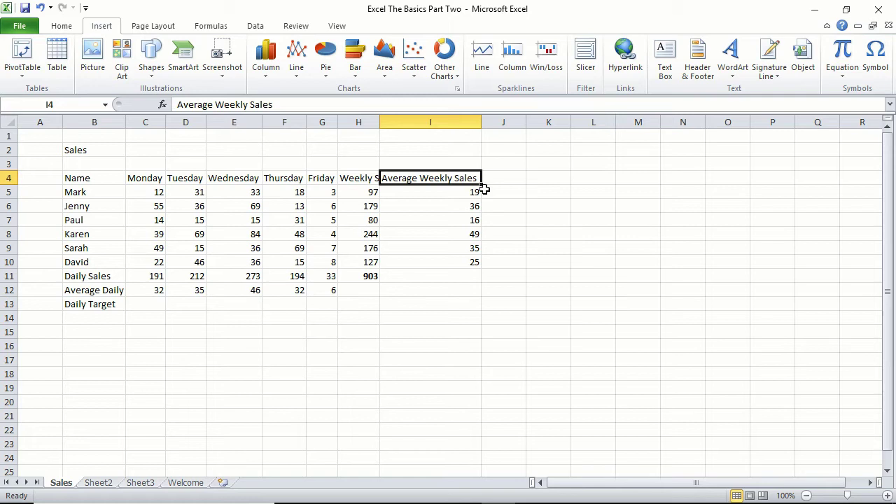
Widen column J and enter the heading "Weekly Target" in J4.
left_click(508, 177)
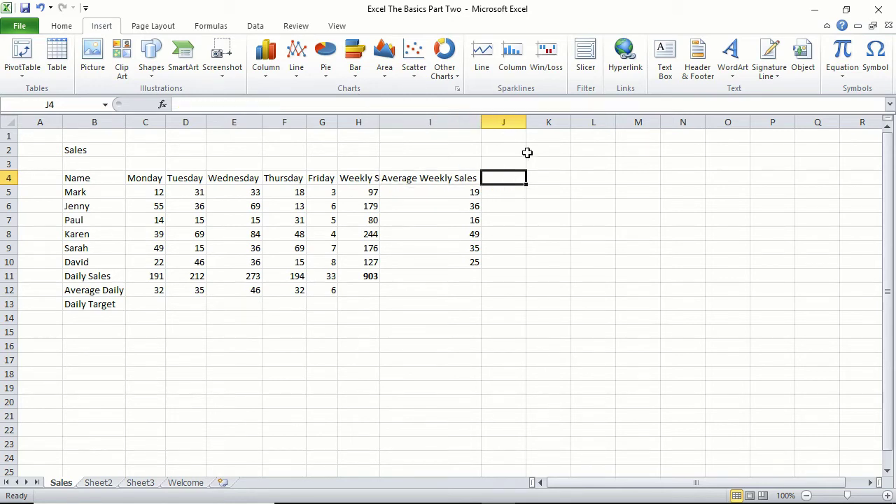
left_click_drag(526, 120, 589, 120)
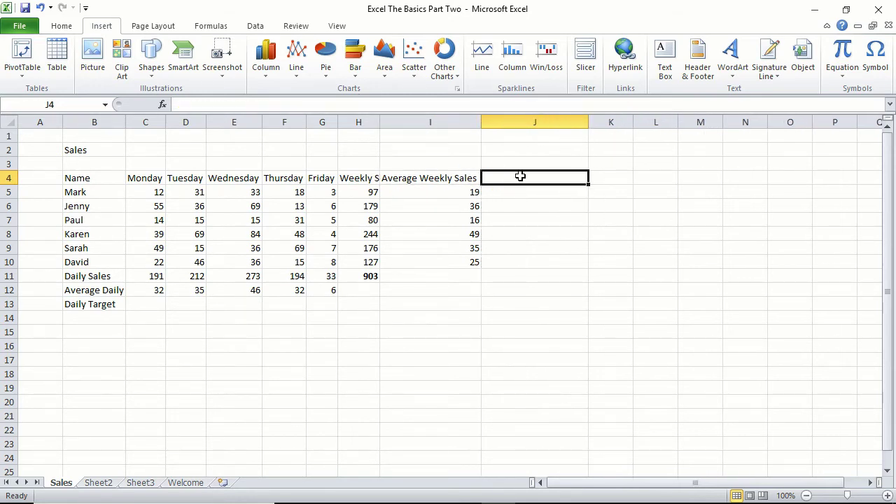
type("A")
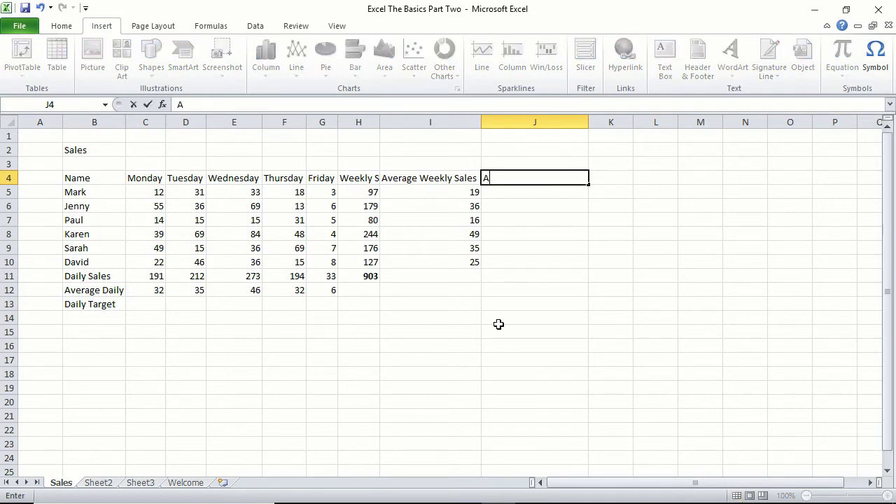
key("BackSpace")
type("Wee")
key("BackSpace")
type("y Target")
key("Return")
key("Return")
left_click(509, 189)
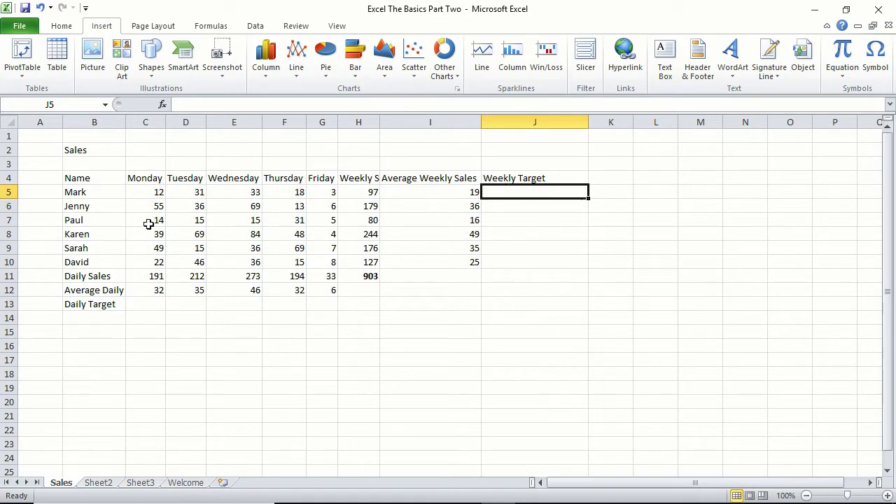
left_click(80, 193)
left_click(73, 210)
left_click(77, 234)
left_click(80, 194)
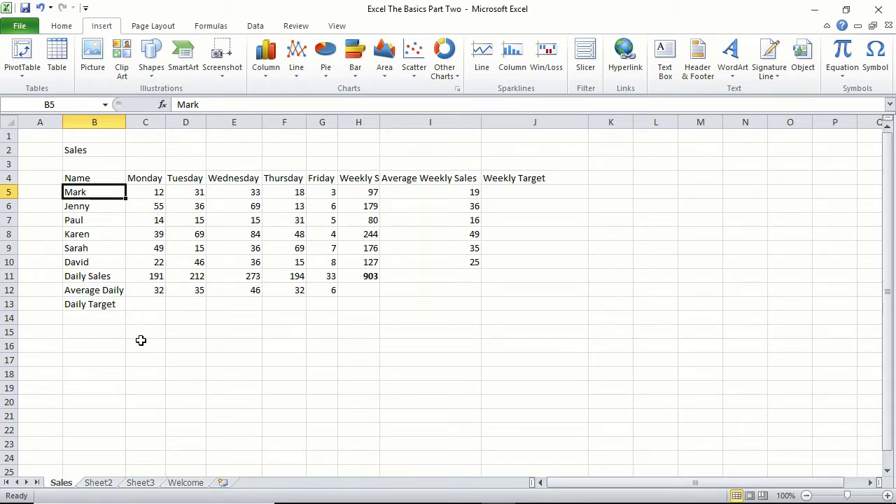
Enter 180 as Monday's daily target in C13.
left_click(152, 303)
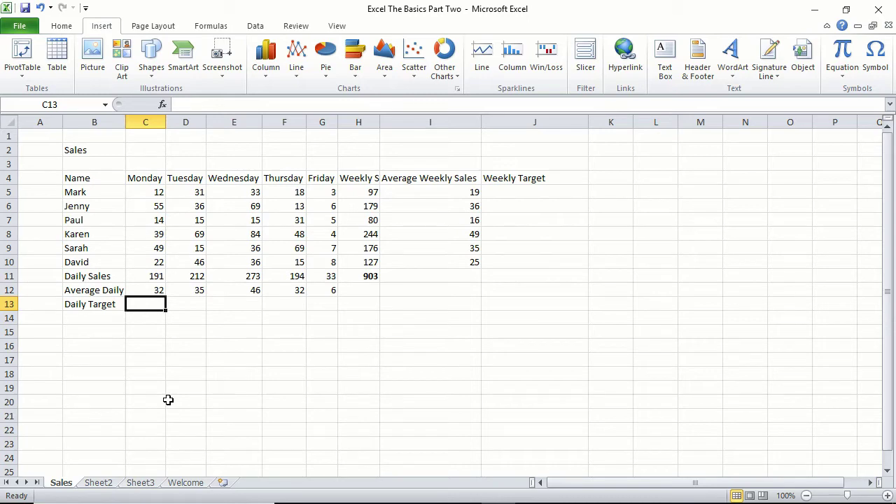
type("180")
key("Tab")
Enter 180 individually as the daily target for Tuesday through Friday in D13:G13.
type("180")
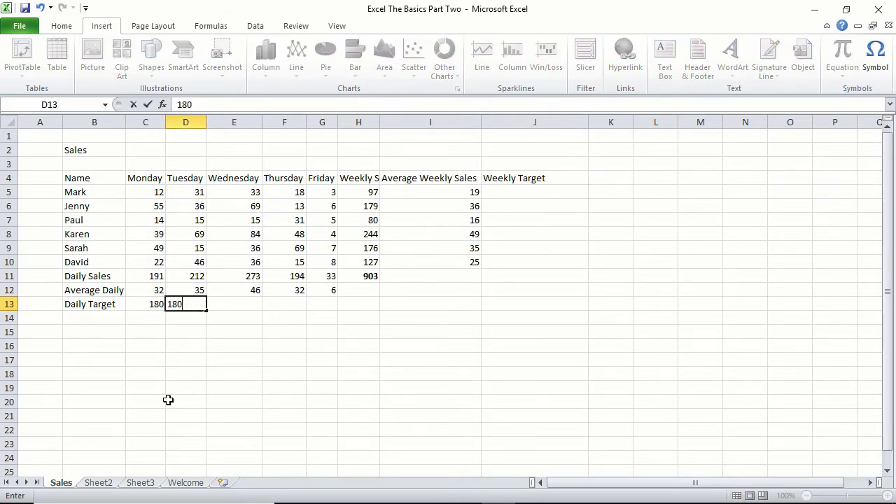
key("Tab")
type("180")
key("Tab")
type("180")
key("Tab")
type("180")
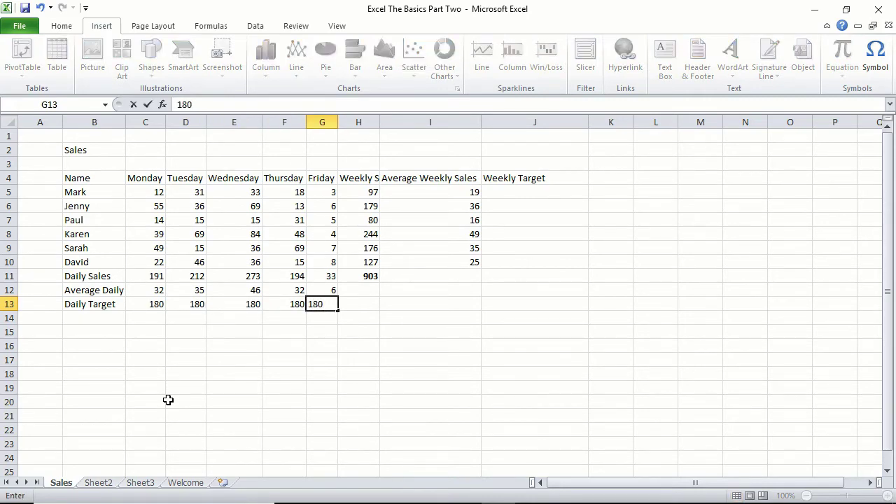
key("Tab")
Clear the individually entered daily targets from D13:G13.
key("Left")
key("Delete")
key("Left")
key("Delete")
key("Left")
key("Left")
key("Delete")
key("Right")
key("Delete")
Fill Monday's daily target from C13 across to Friday in G13.
key("Left")
key("Left")
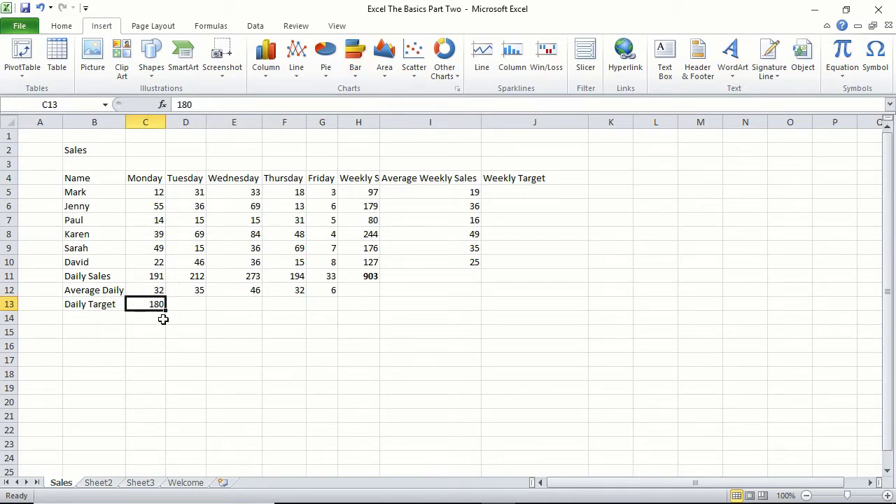
left_click_drag(166, 311, 341, 308)
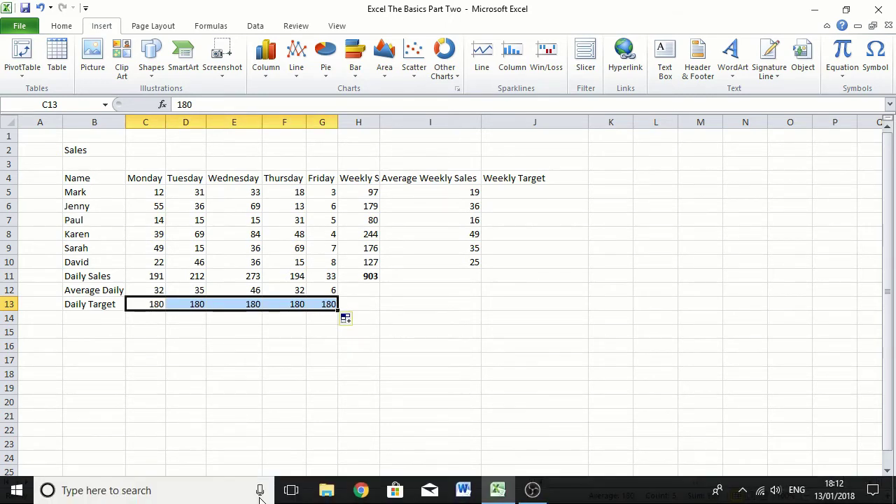
Enter 150 as the first weekly target in J5.
left_click(530, 190)
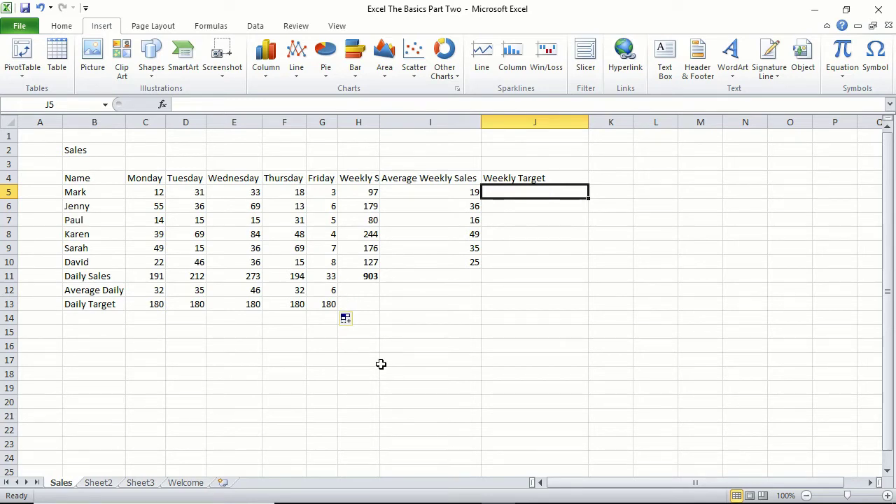
type("150")
key("Return")
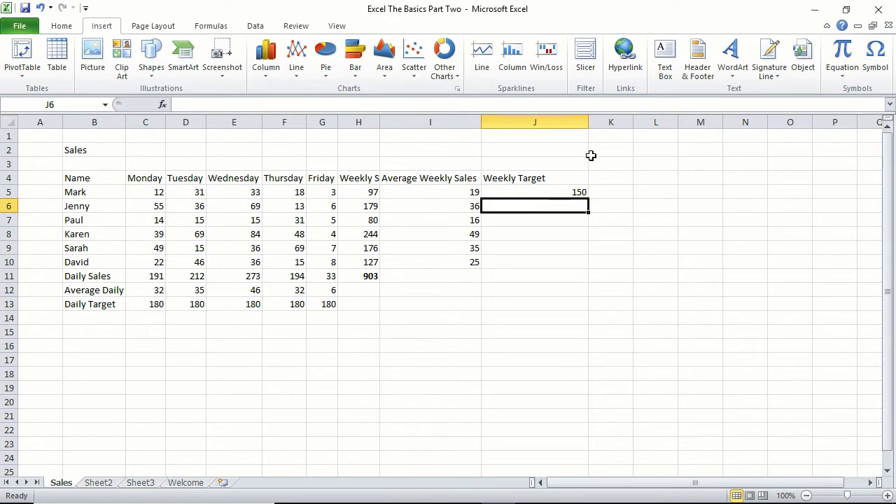
Fill the J5 weekly target down column J through row 10 and clear the surplus cells J11:J13.
left_click(567, 196)
left_click_drag(589, 198, 574, 305)
left_click_drag(553, 276, 569, 301)
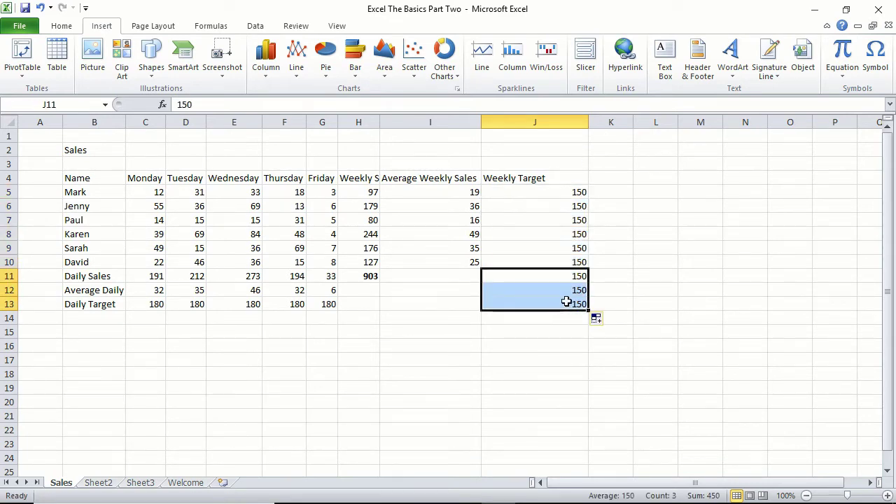
key("Delete")
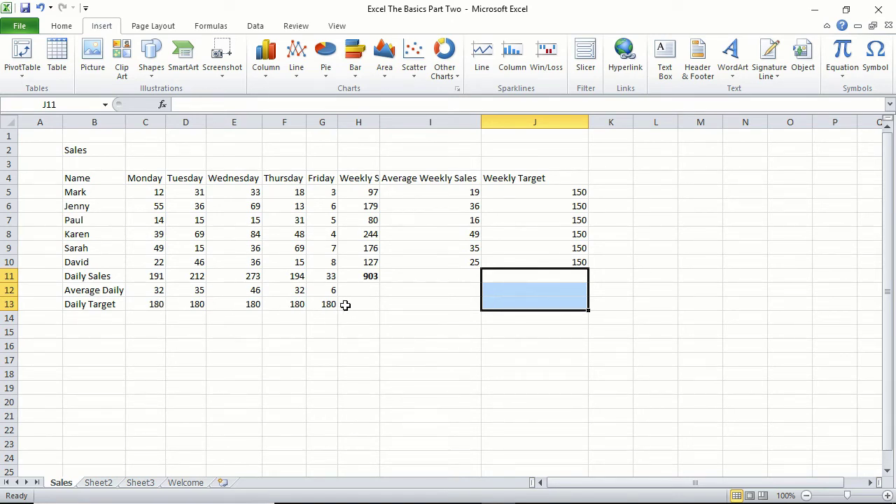
left_click(353, 306)
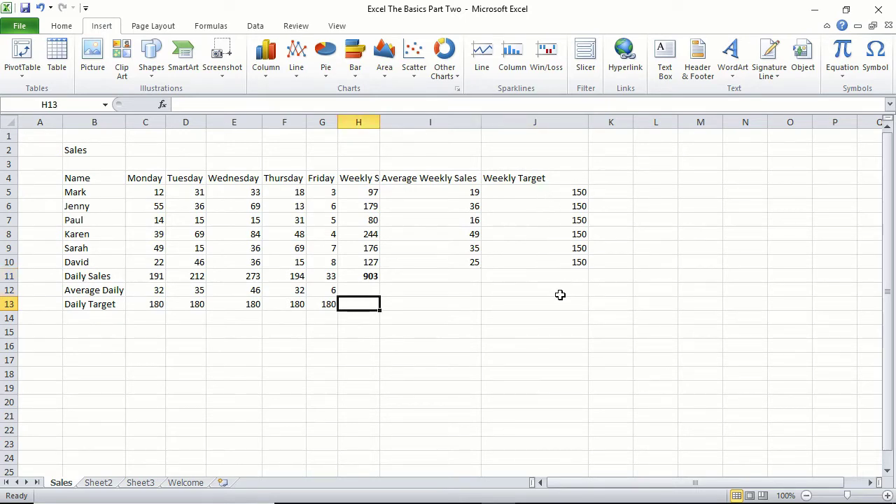
left_click(556, 276)
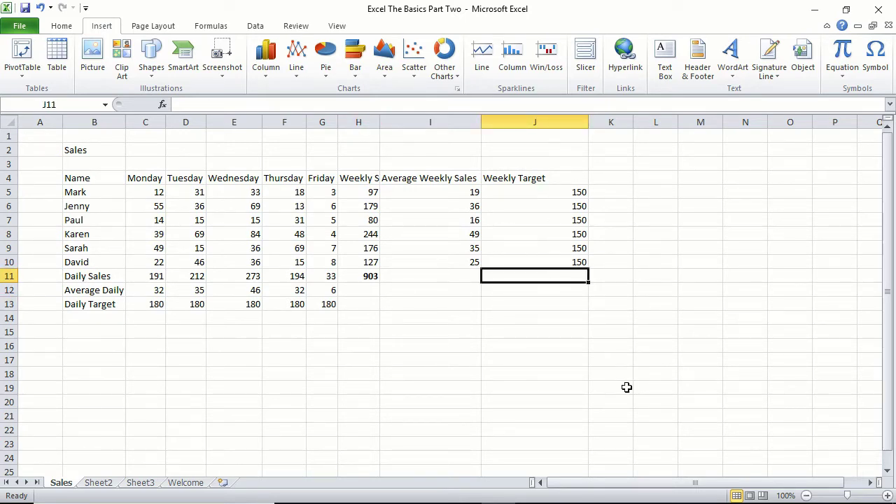
type("=s")
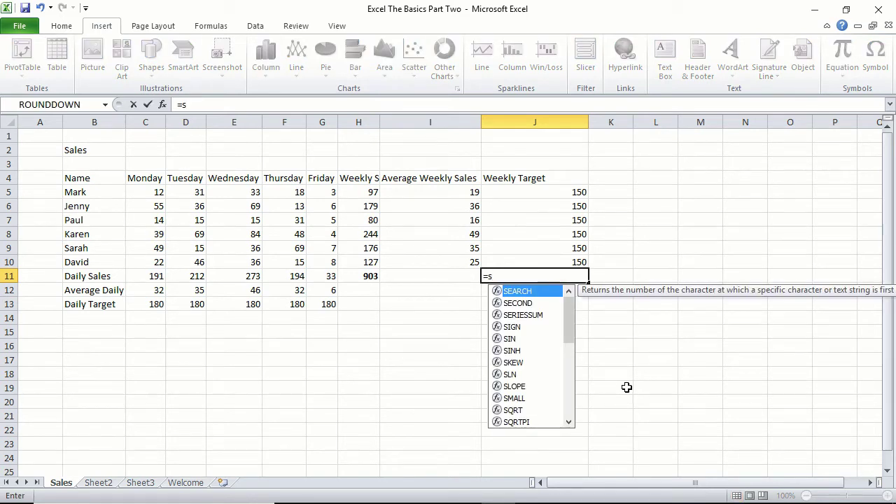
type("um(")
key("Up")
key("Up")
key("Up")
key("Up")
key("Up")
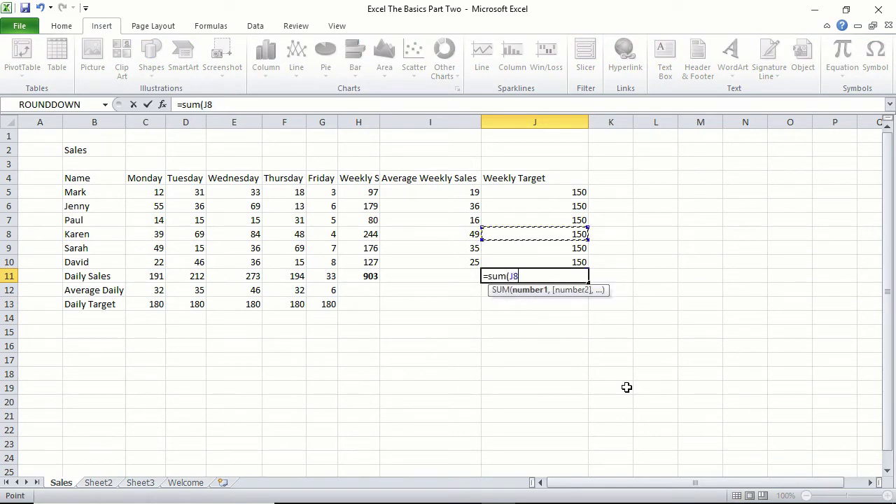
key("Up")
type(":L")
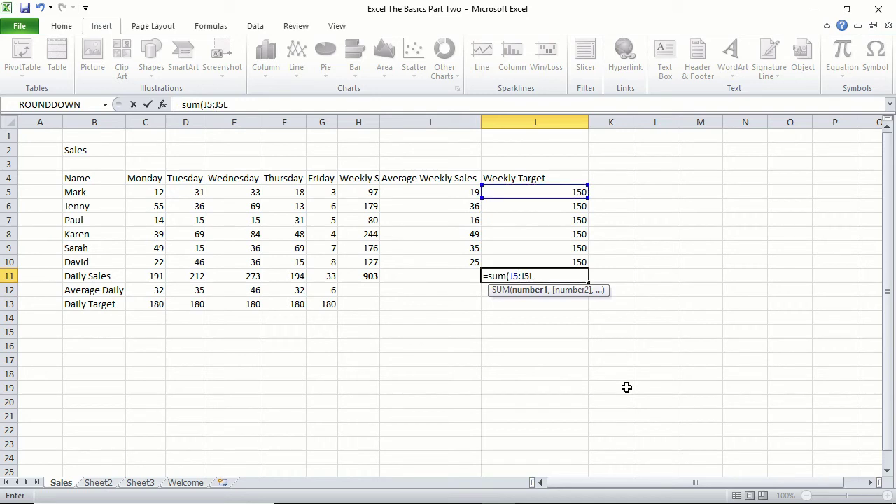
key("Down")
key("Down")
key("Down")
key("Up")
key("Up")
key("Up")
Total the weekly targets in J11 with the formula =sum(J5:J10).
type("=sum(")
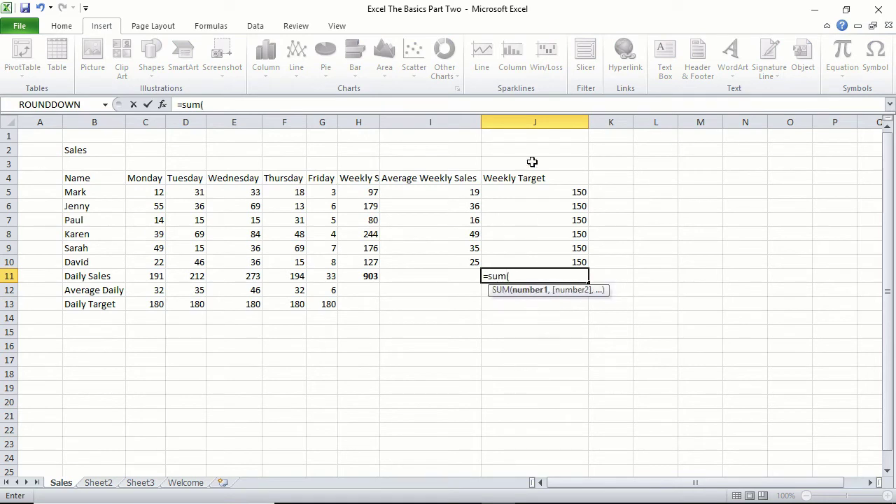
left_click_drag(566, 192, 569, 262)
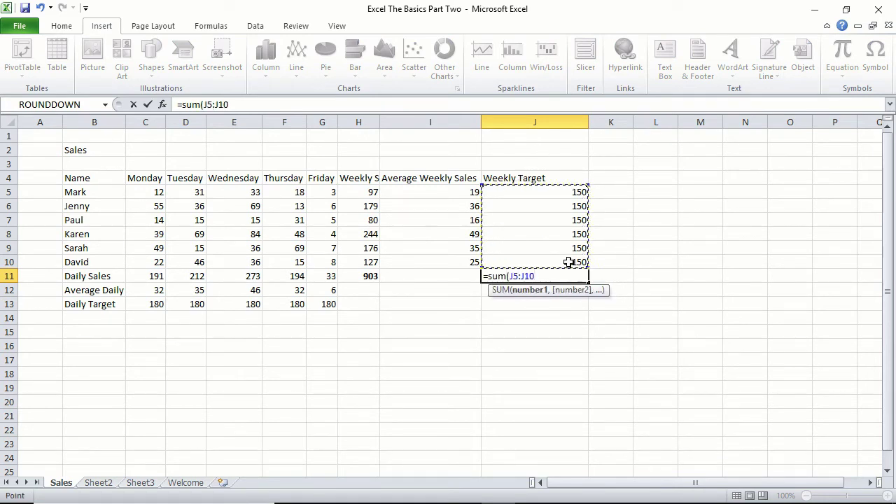
type(")")
key("Return")
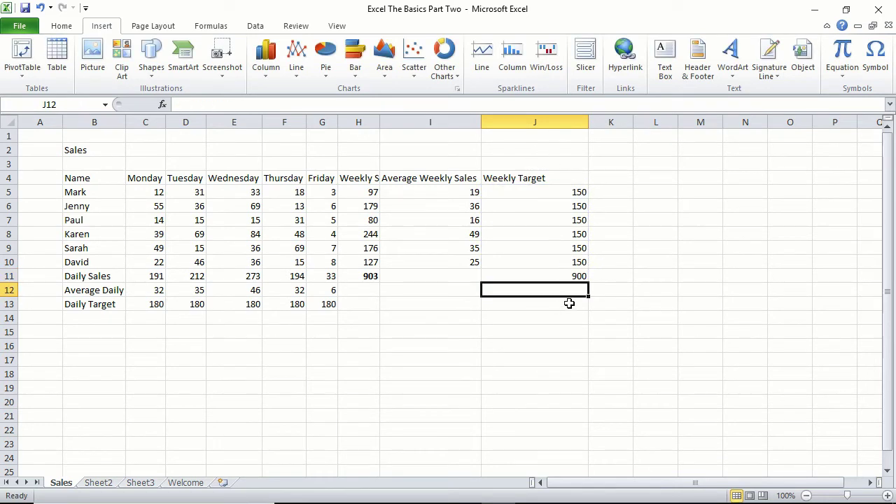
Clear the weekly target total from J11.
left_click(576, 276)
key("Delete")
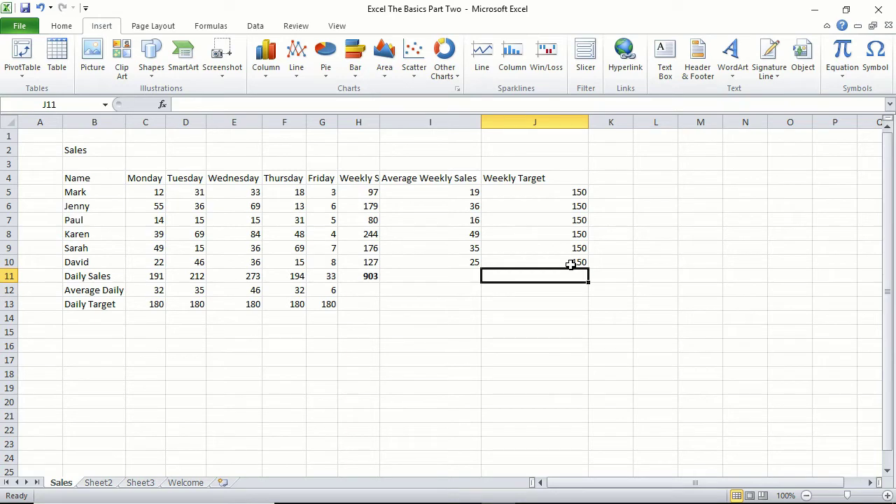
left_click(521, 191)
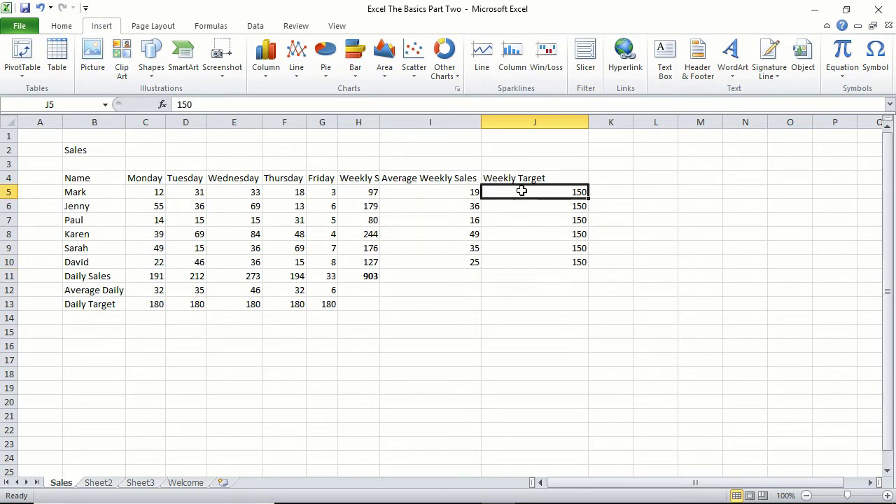
left_click_drag(522, 191, 536, 264)
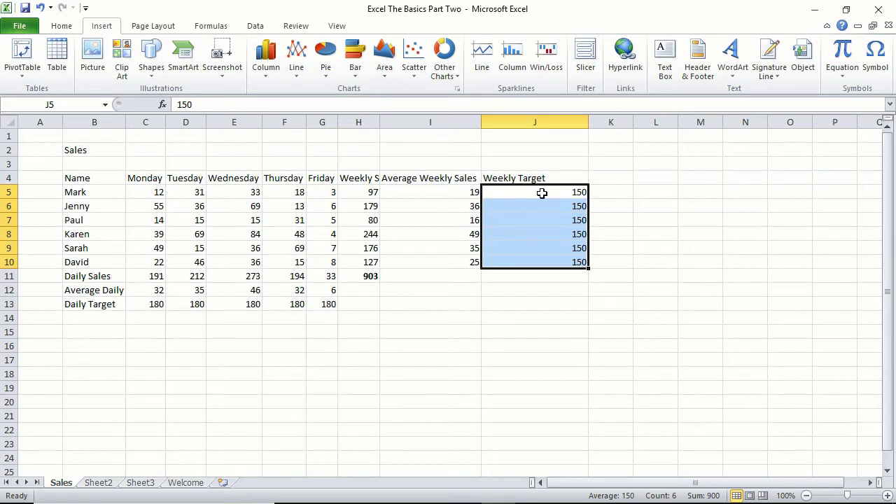
left_click(564, 193)
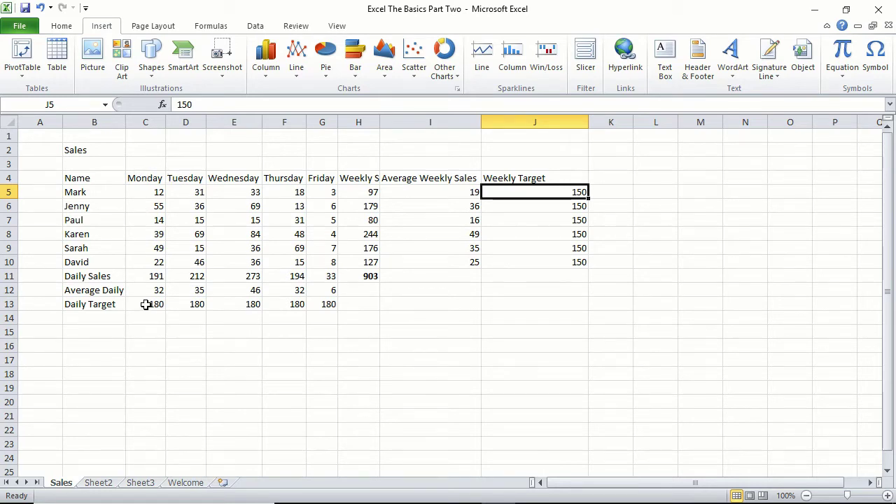
Add the row label "Target Met" in B14, directly below Daily Target.
left_click(99, 306)
left_click(104, 329)
left_click(104, 316)
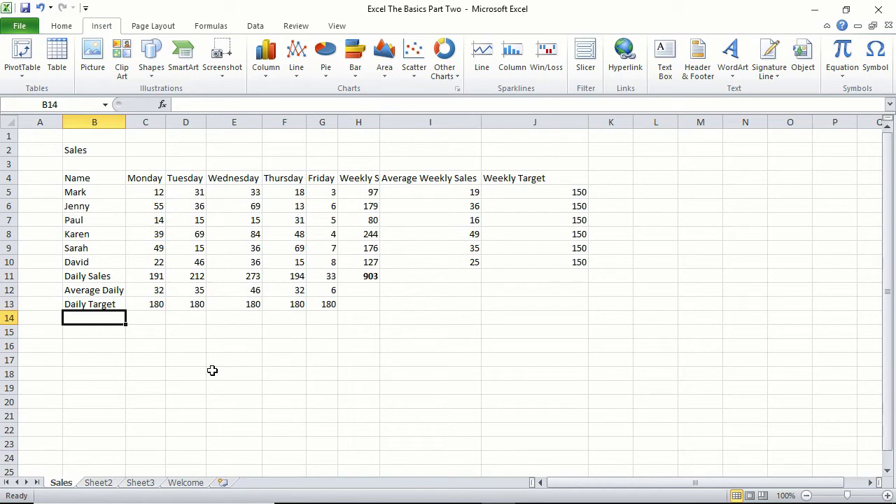
type("Target M")
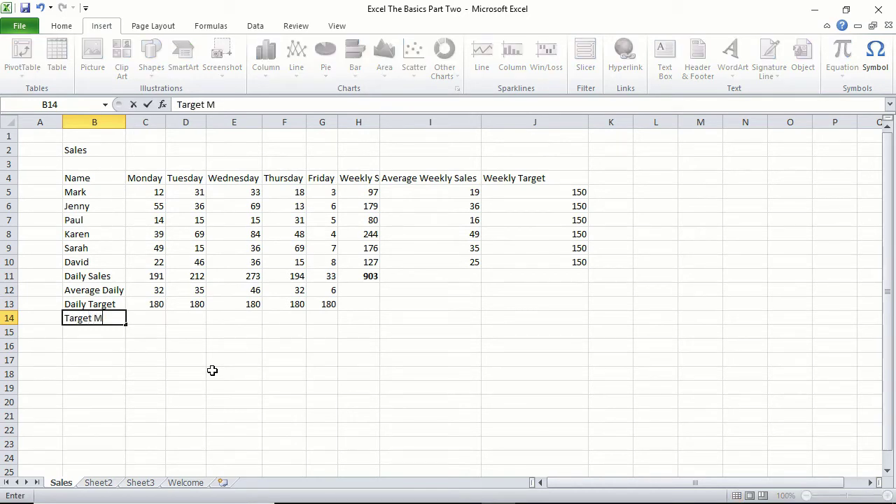
key("Up")
key("Right")
key("Right")
key("Right")
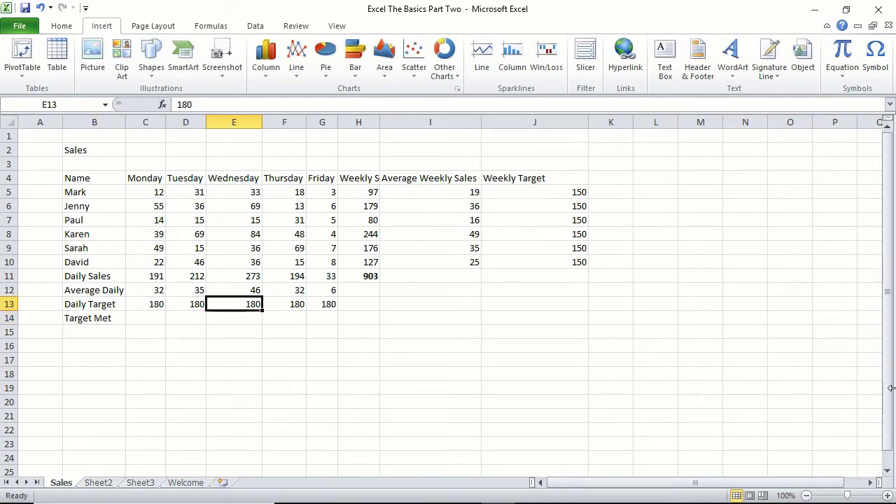
Add the column heading "Target Met" in K4, beside Weekly Target.
left_click(619, 173)
type("Target Met")
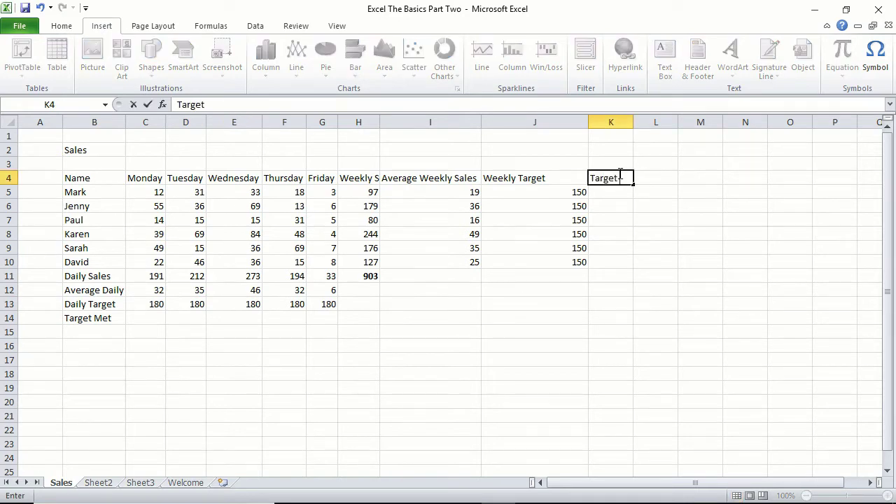
key("Return")
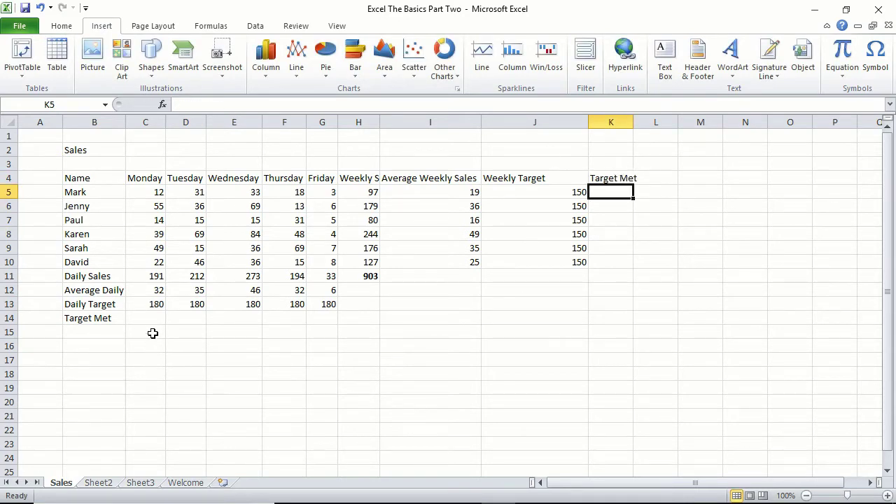
Calculate Monday's difference between daily sales and daily target in C14 with the formula =C11-C13.
left_click(157, 319)
type("=")
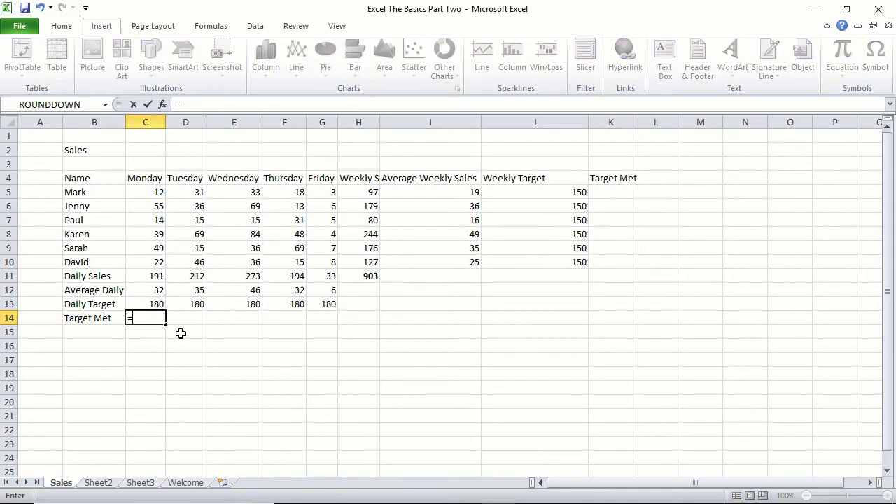
left_click(159, 277)
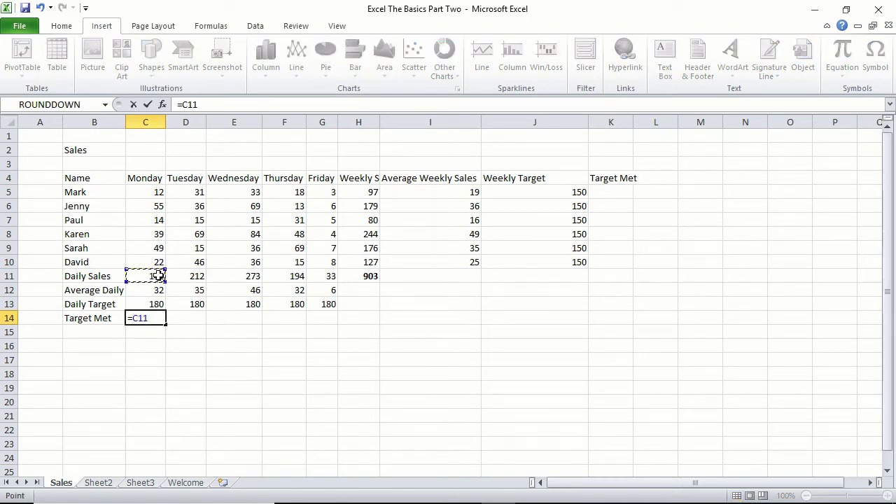
type("-")
left_click(152, 304)
key("Return")
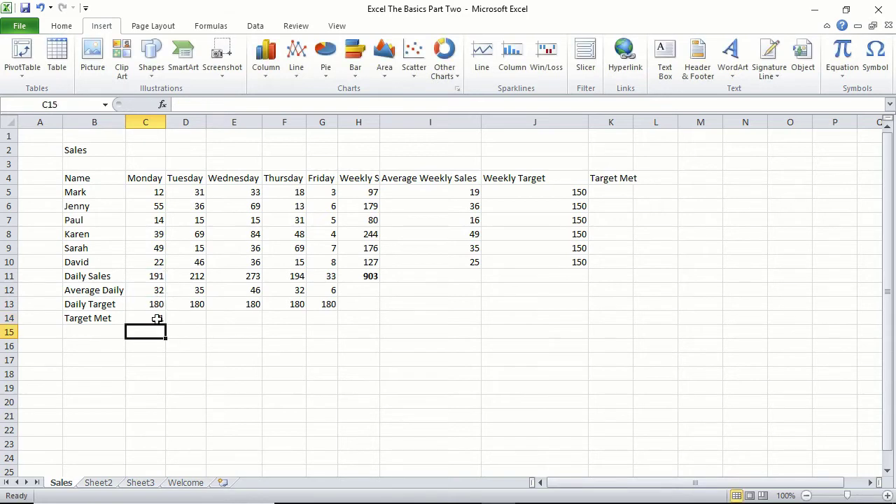
Fill Monday's Target Met formula from C14 across to Friday in G14.
left_click(150, 319)
left_click_drag(166, 324, 327, 333)
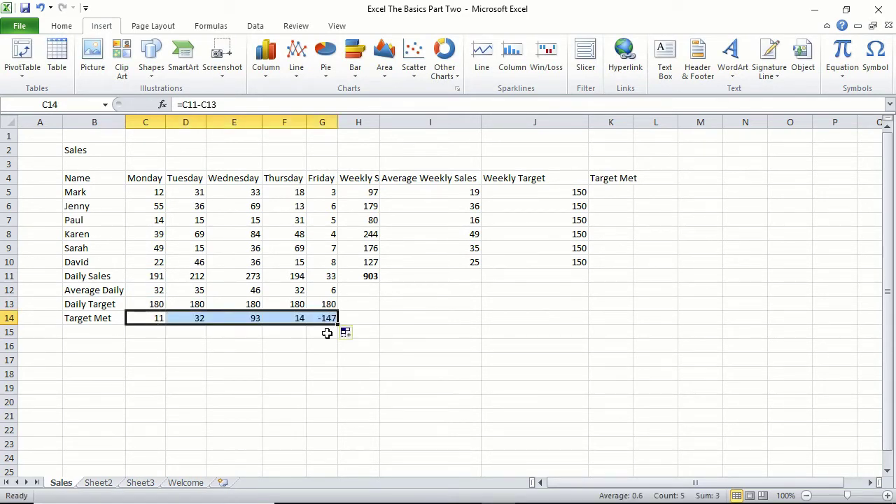
left_click(297, 355)
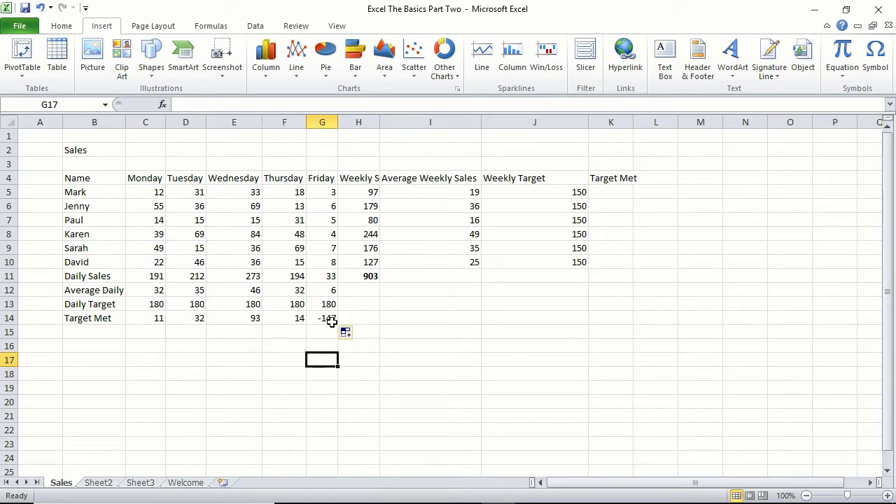
left_click(326, 319)
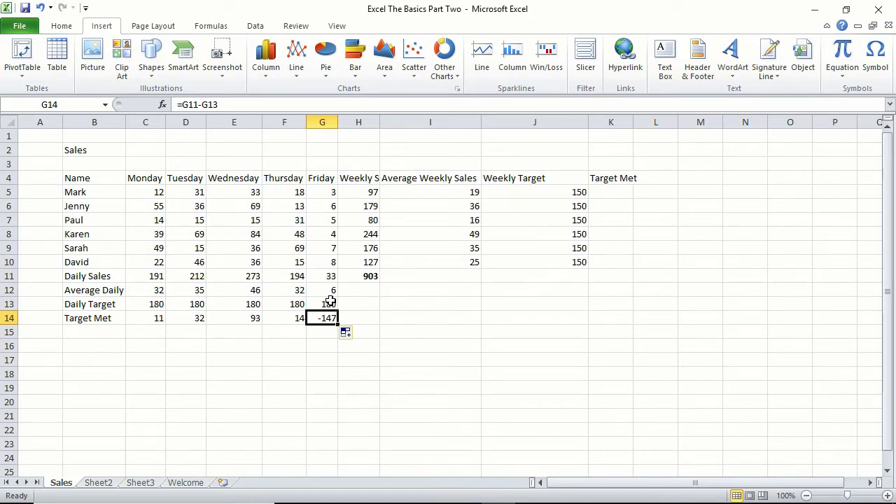
Subtract the weekly target from weekly sales in K5 with =H5-J5 and fill the formula down to K10.
left_click(606, 192)
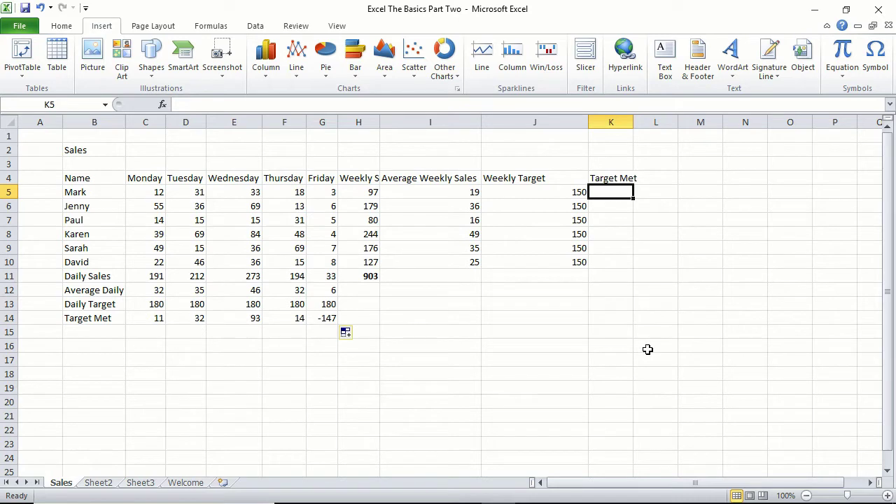
type("=")
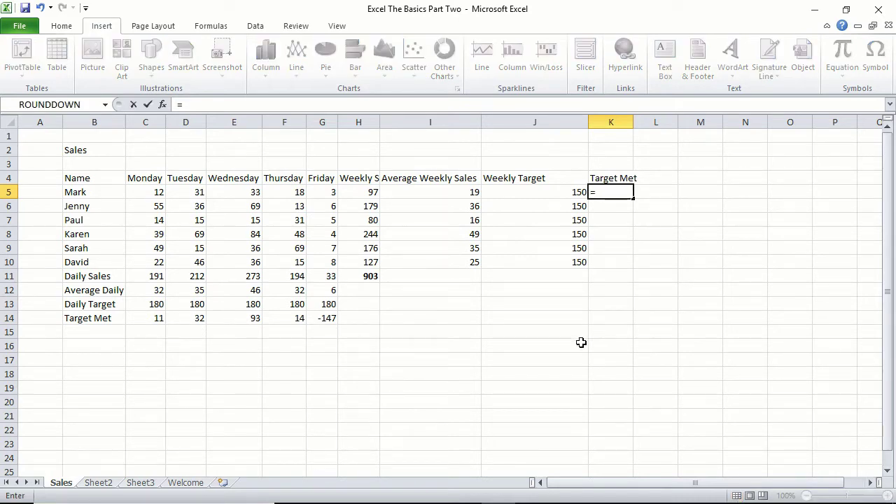
left_click(365, 193)
left_click(554, 191)
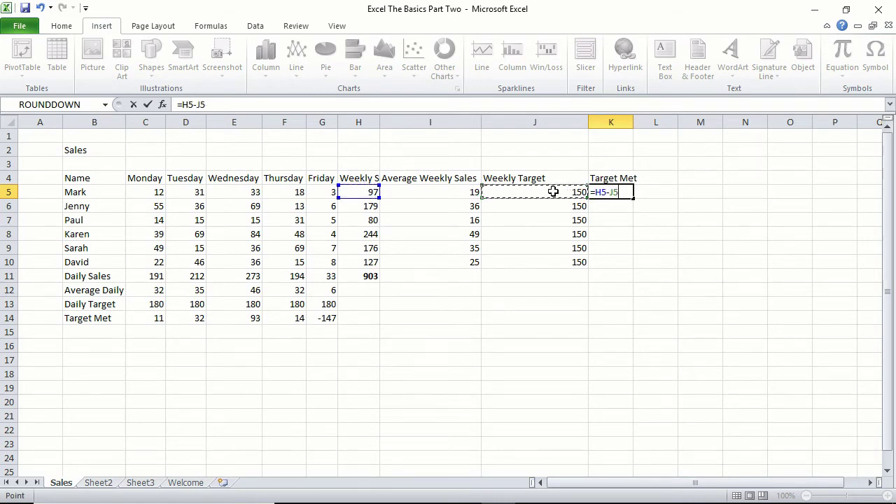
key("Return")
left_click(626, 198)
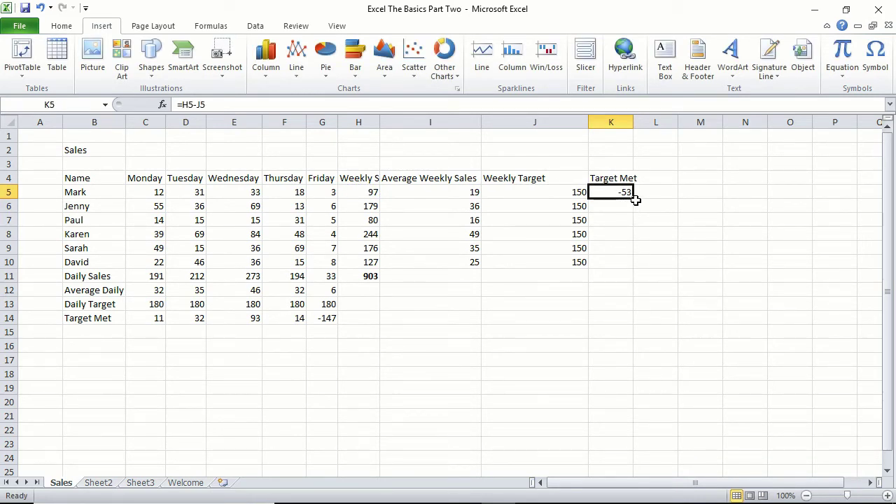
left_click_drag(633, 199, 635, 275)
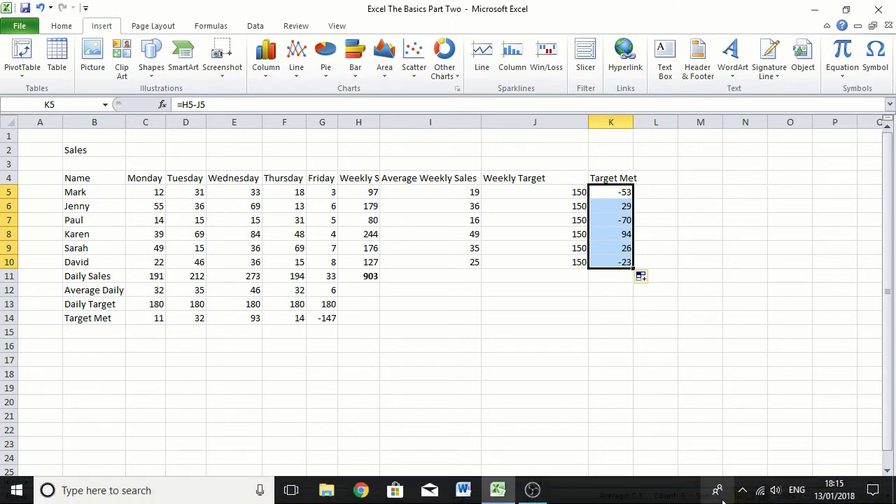
left_click_drag(152, 317, 319, 322)
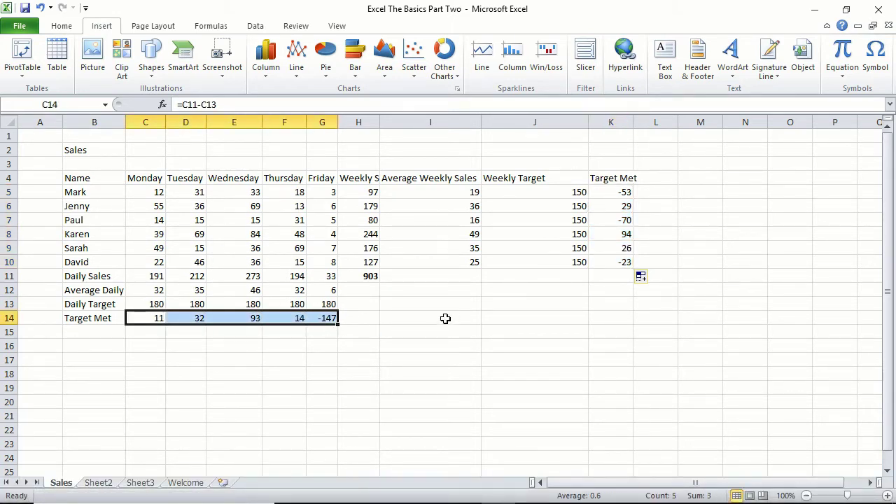
left_click(424, 321)
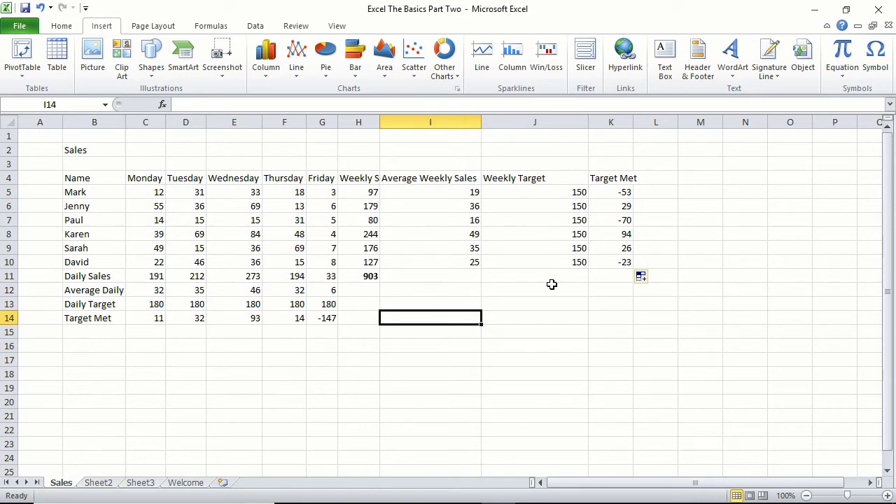
left_click(621, 197)
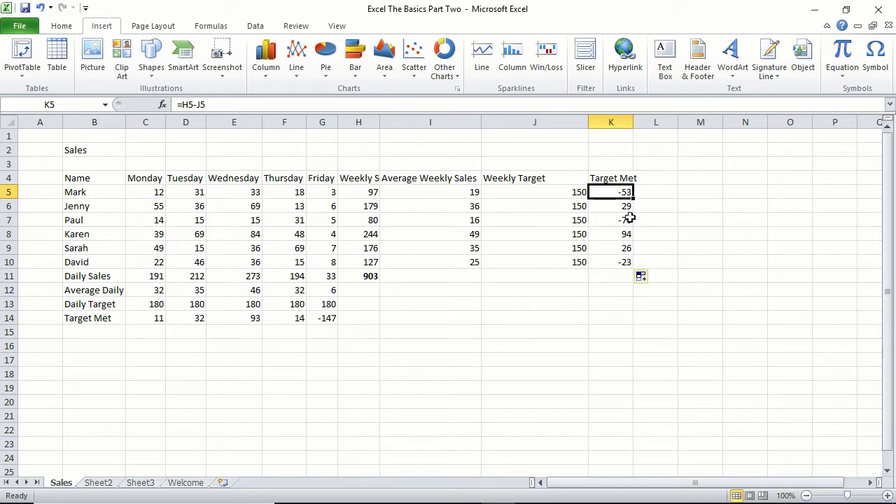
left_click(629, 218, "ctrl")
left_click(623, 262, "ctrl")
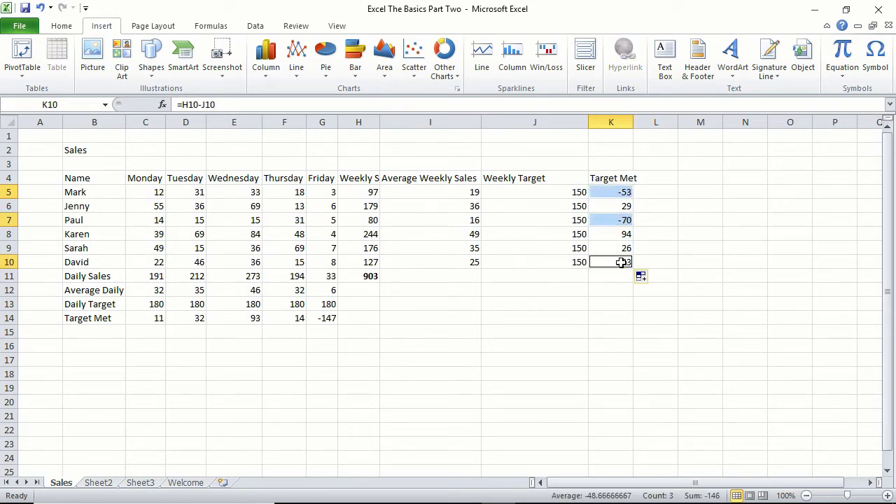
left_click(649, 329)
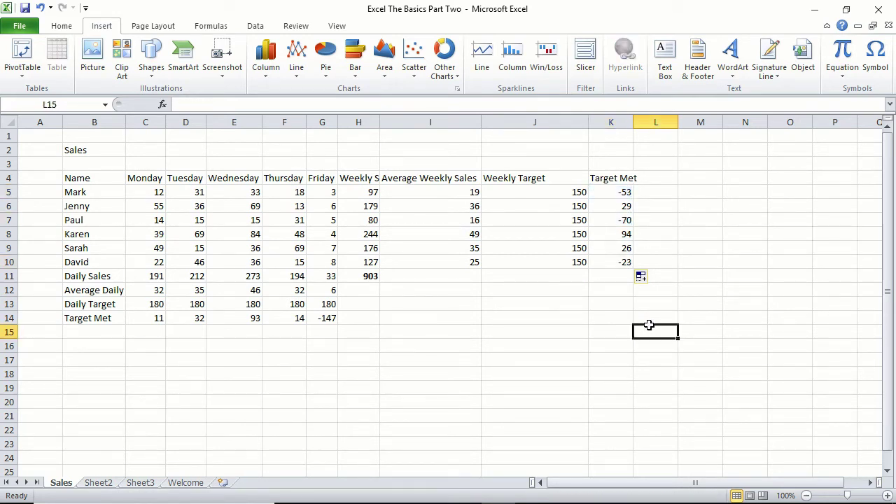
Change the weekly target in J5 to 100 and the one in J7 to 200.
left_click(537, 196)
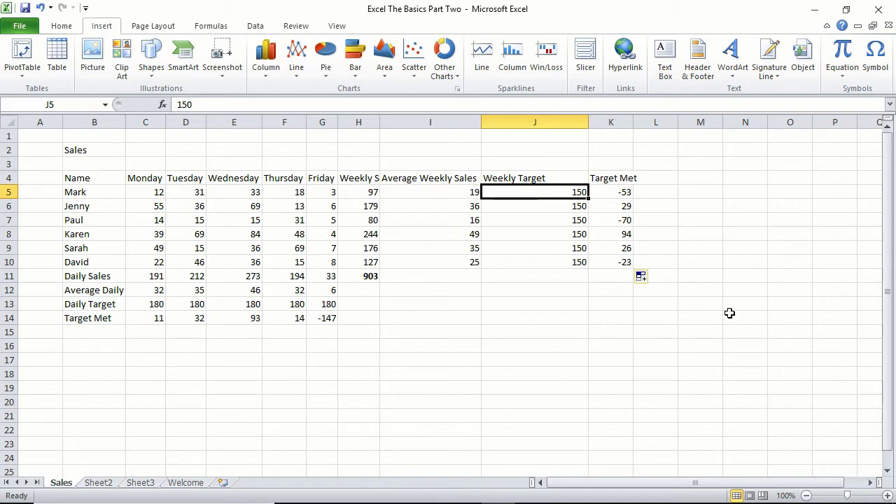
type("100")
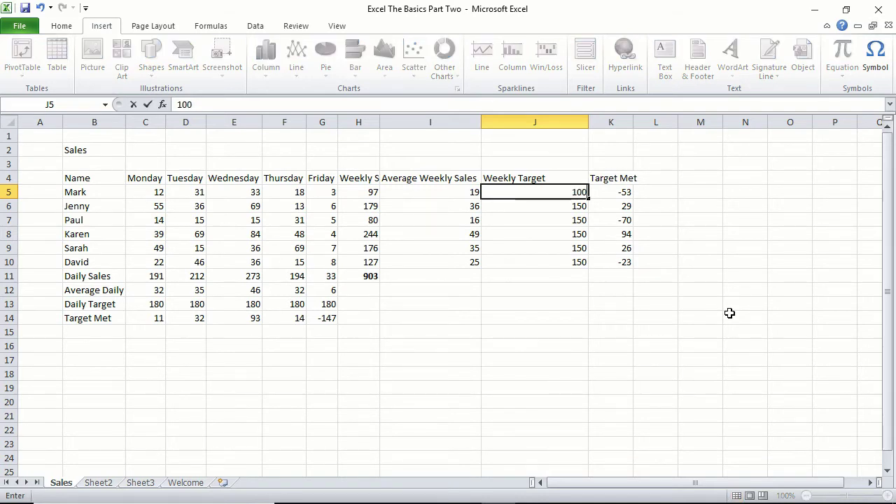
key("Return")
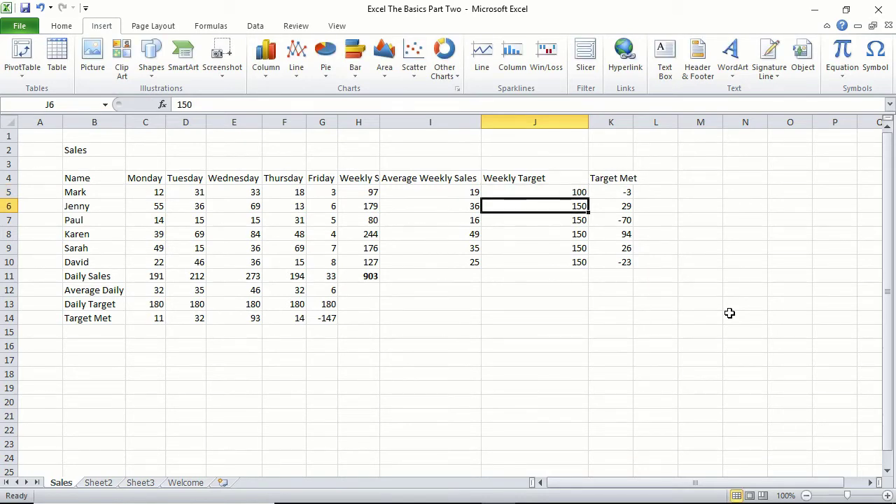
key("Return")
type("200")
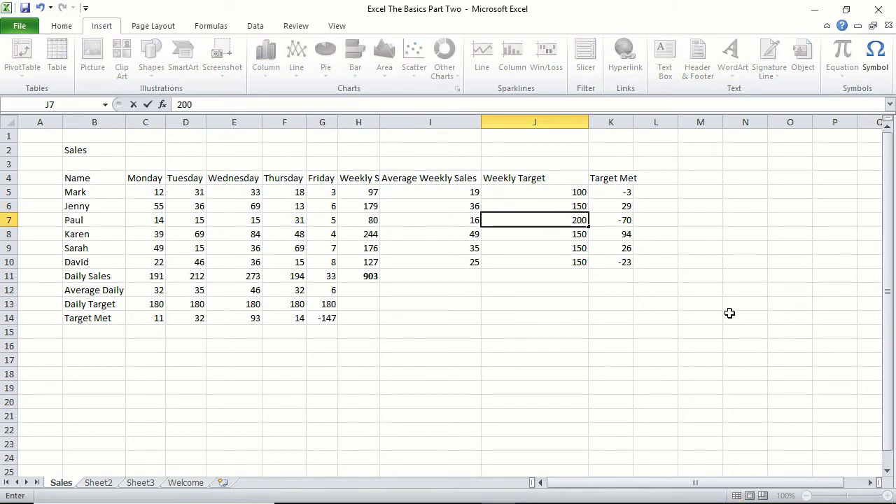
key("Return")
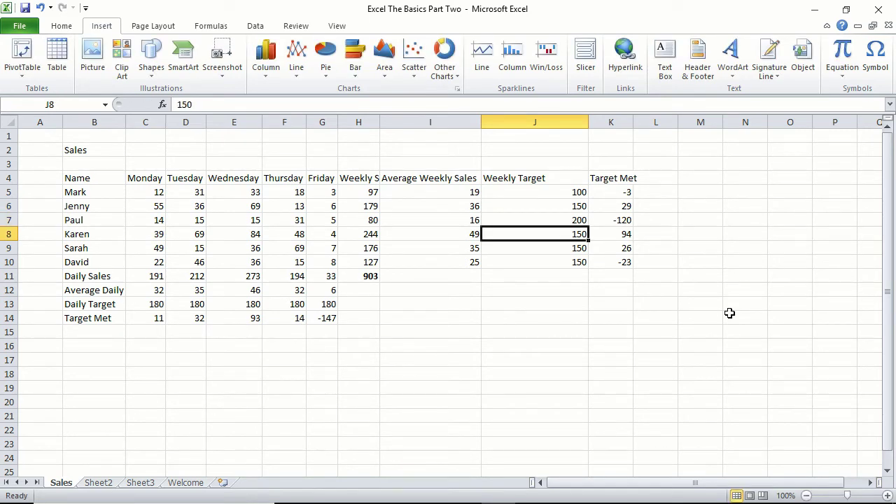
Set the weekly targets in J7 and J5 back to 150.
key("Up")
type("15")
key("Up")
key("Up")
type("150")
key("Up")
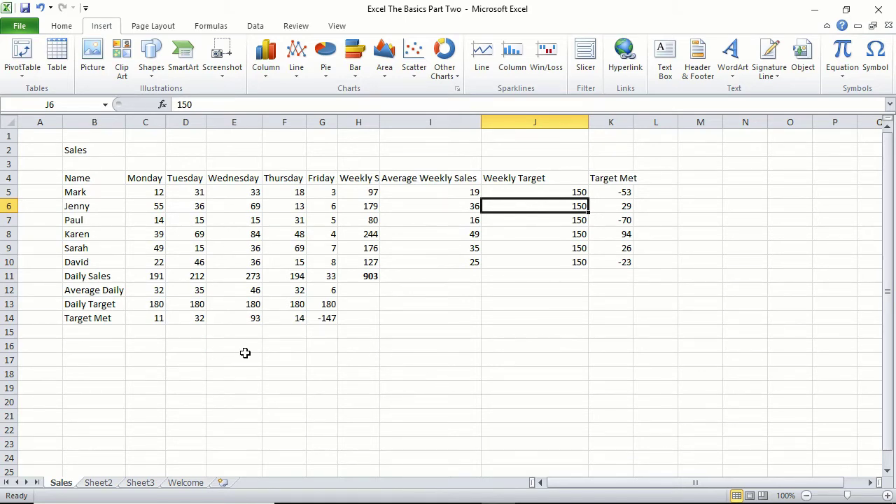
Examine the entries across row 5 from C5 to K5, then check cells K9 and J11.
left_click(140, 193)
left_click(187, 189)
left_click(254, 192)
left_click(301, 191)
left_click(321, 195)
left_click(367, 193)
left_click(476, 194)
left_click(568, 195)
left_click(623, 196)
left_click(625, 248)
left_click(539, 280)
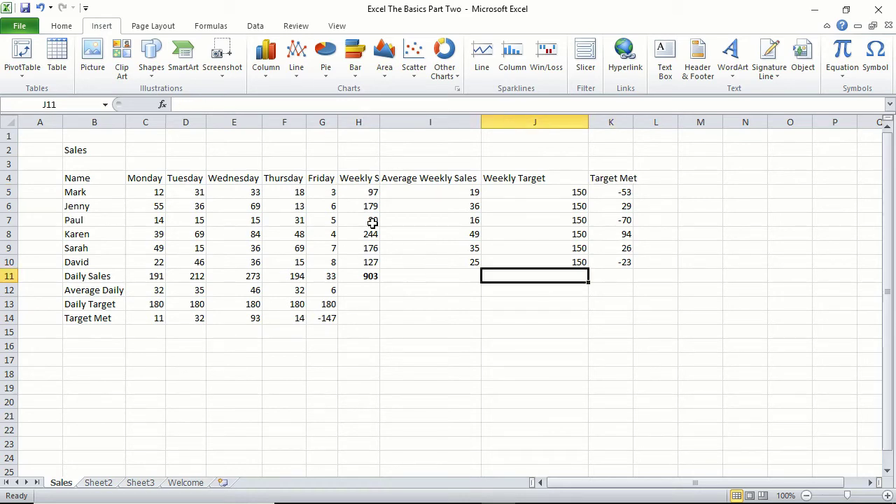
Narrow the Average Weekly Sales column, and fit the widths of columns C to J to their contents.
left_click_drag(477, 120, 416, 120)
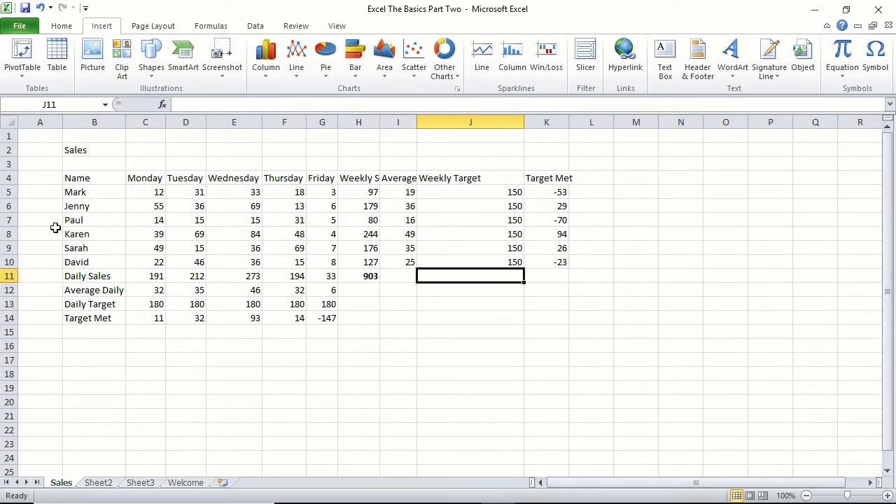
left_click_drag(142, 120, 522, 120)
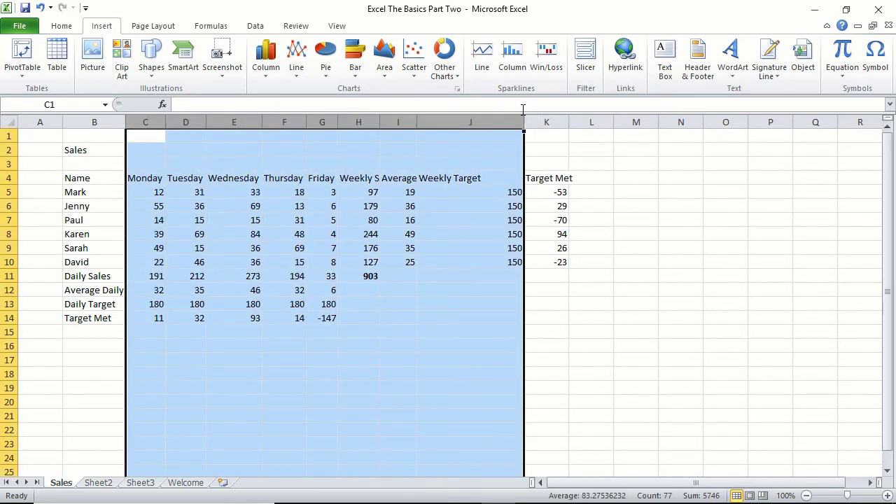
double_click(166, 116)
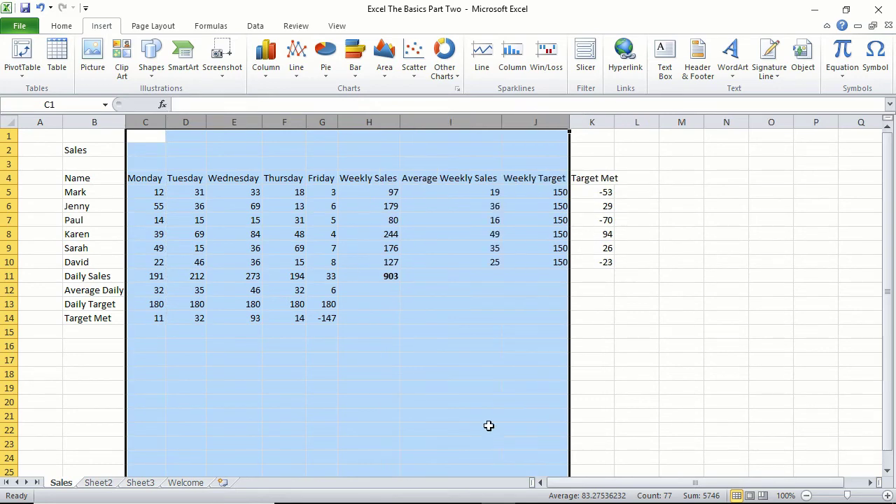
left_click(455, 275)
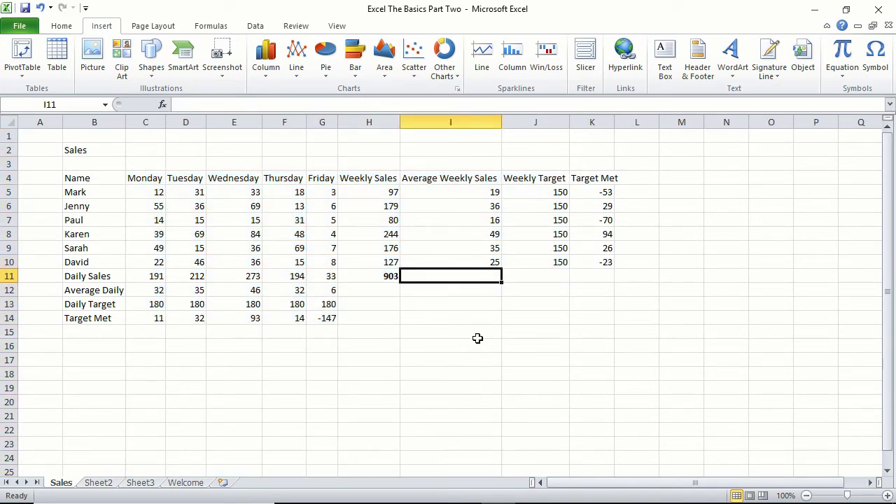
Compare the length of the Average Weekly Sales heading in I4 with the averages below it in I5 to I10.
left_click(432, 179)
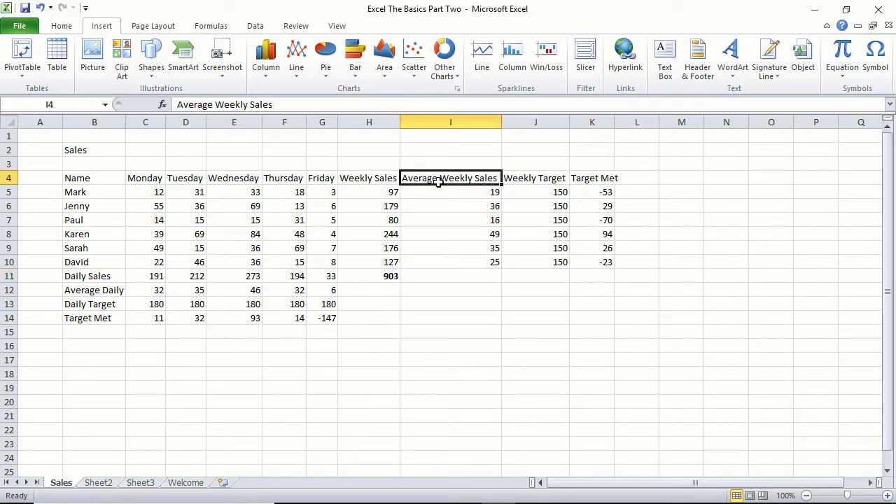
left_click(456, 195)
left_click(455, 208)
left_click(453, 232)
left_click(453, 262)
left_click(434, 180)
Make row 4 about two text lines tall and turn on text wrapping for the headings in H4 to K4.
left_click_drag(11, 184, 13, 201)
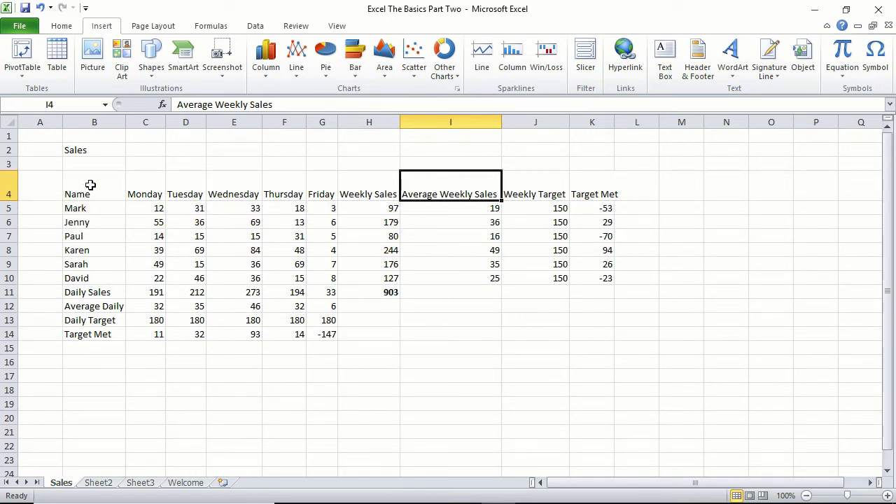
left_click(366, 184)
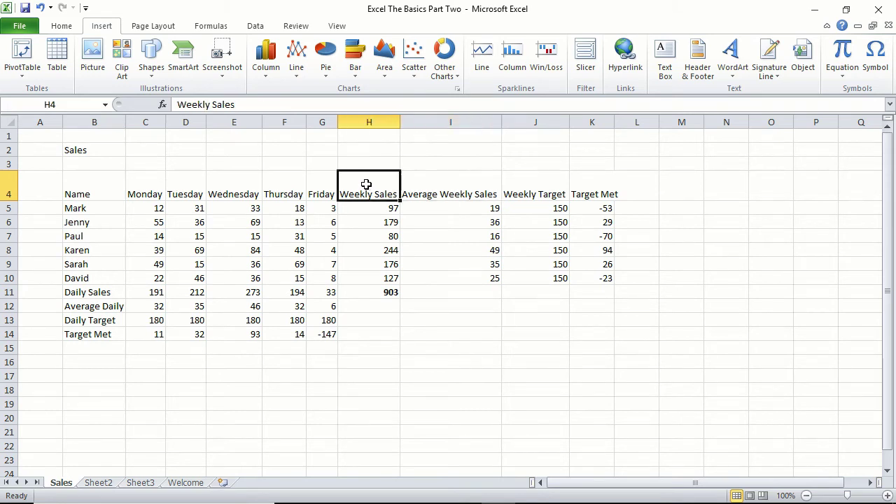
left_click_drag(384, 184, 595, 185)
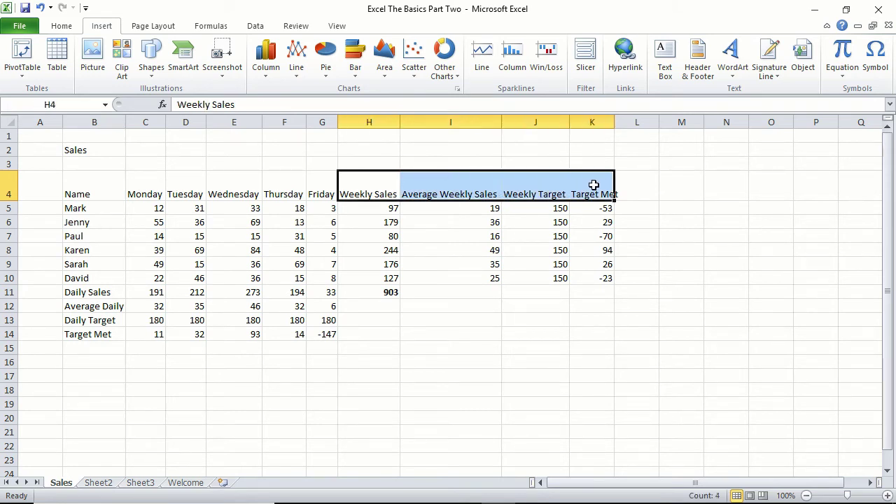
left_click_drag(366, 187, 594, 194)
right_click(511, 181)
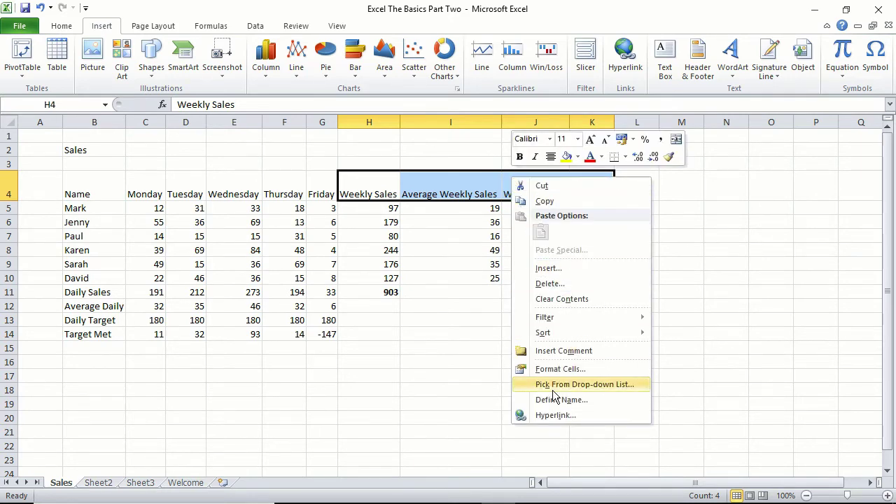
left_click(565, 366)
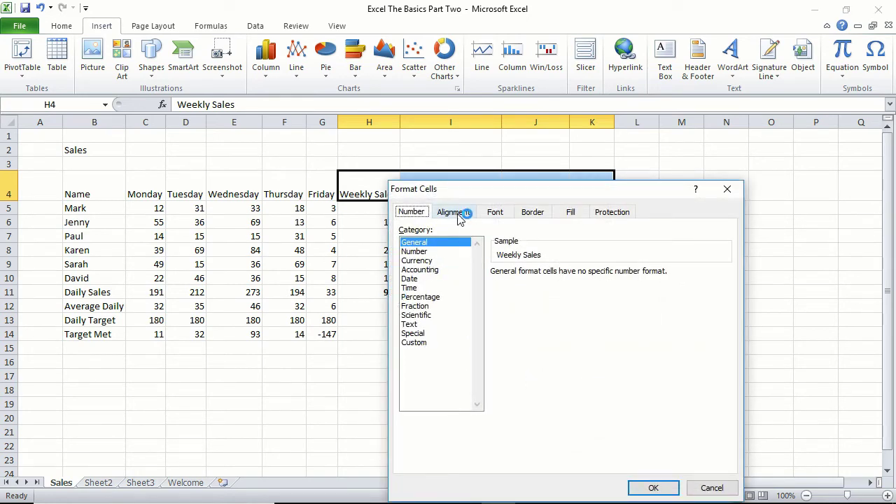
left_click(457, 214)
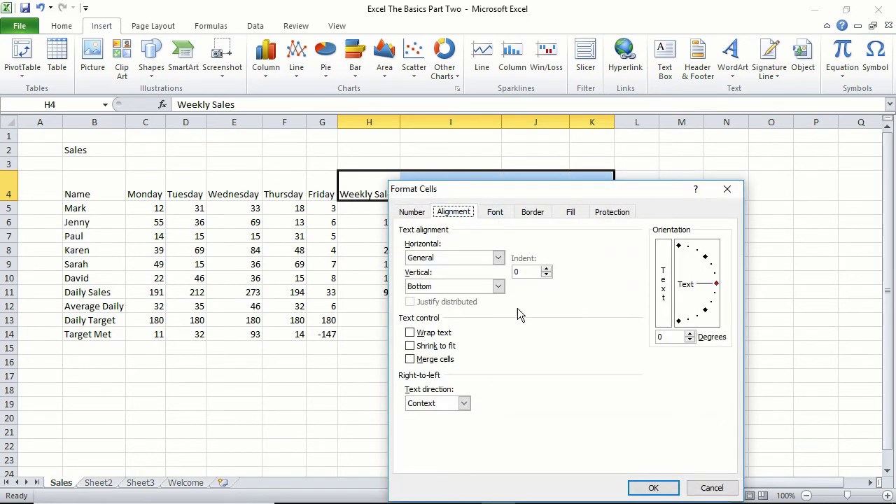
left_click(411, 334)
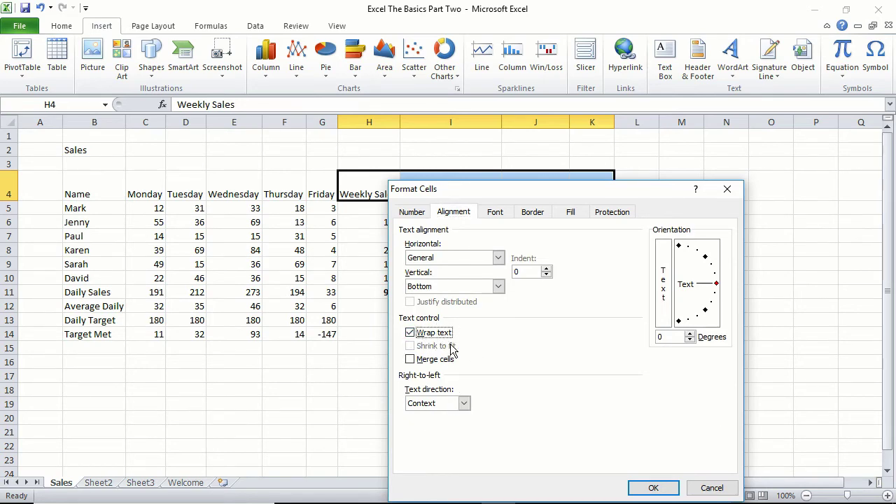
left_click(651, 487)
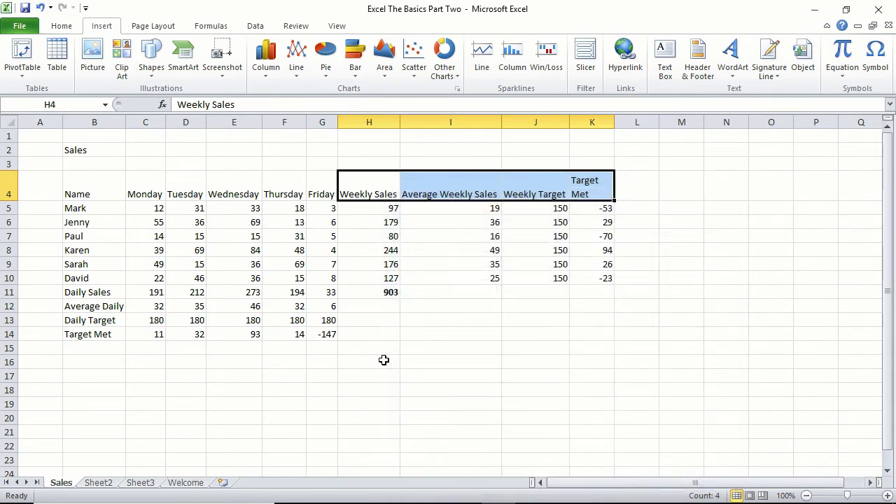
left_click(473, 292)
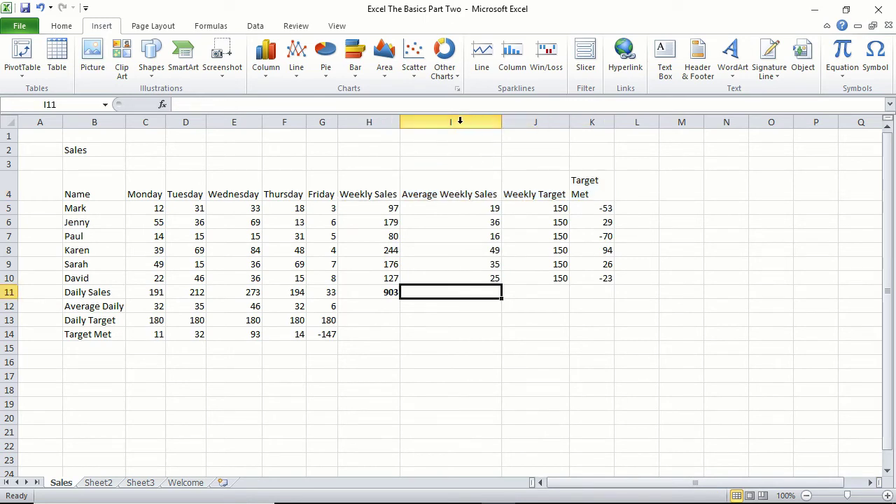
Narrow columns H, I and J until their headings wrap onto two lines, keeping row 4 two lines tall.
left_click_drag(501, 122, 476, 121)
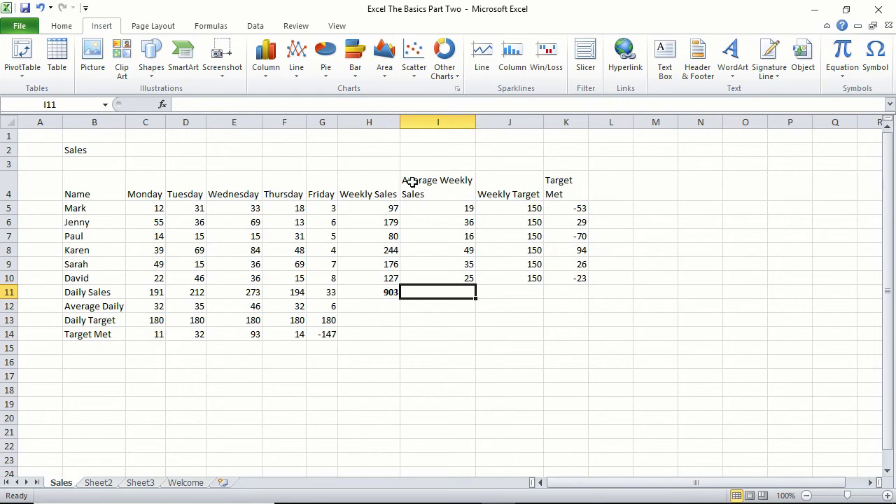
left_click_drag(11, 201, 9, 184)
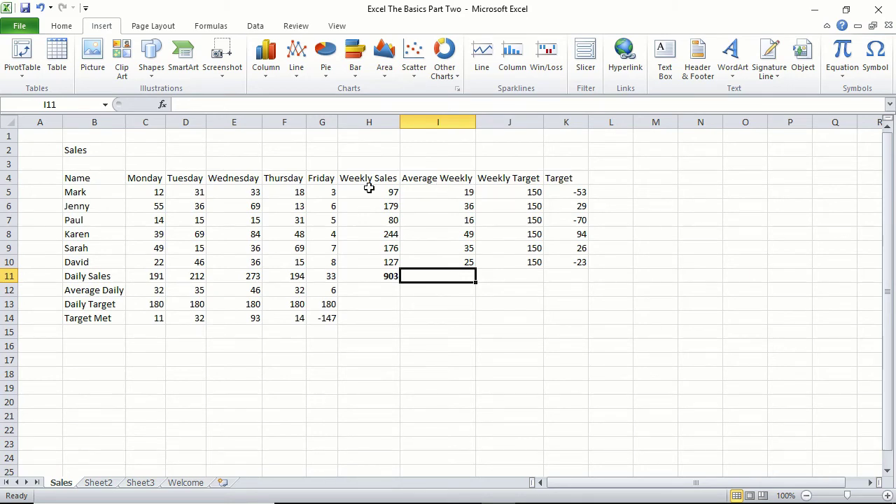
left_click_drag(10, 184, 11, 202)
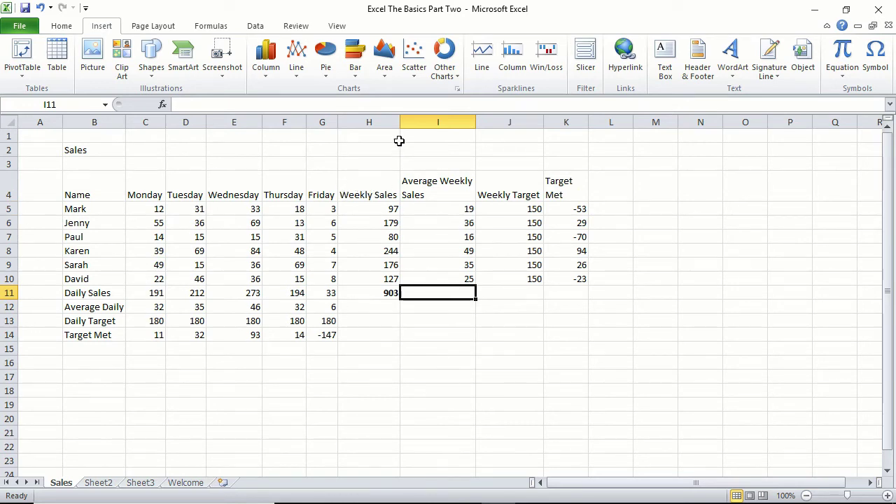
mouse_move(399, 123)
left_mouse_down()
mouse_move(376, 123)
mouse_move(385, 122)
left_mouse_up()
left_click_drag(460, 122, 448, 122)
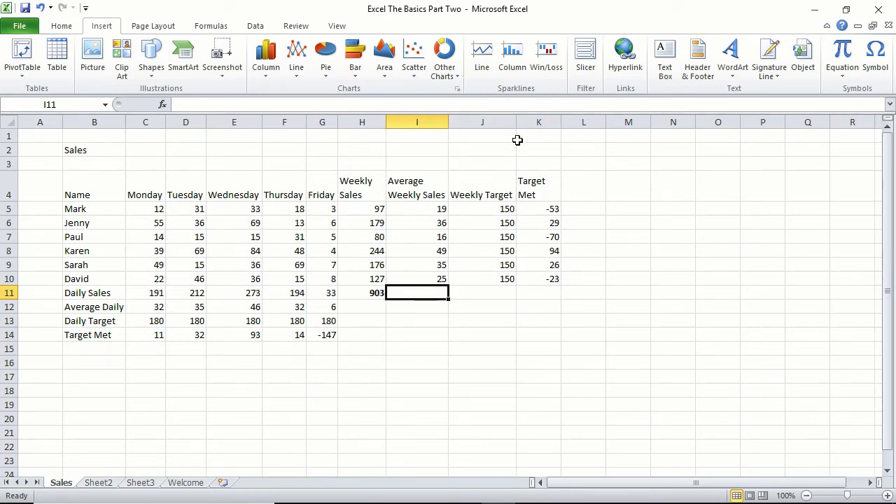
left_click_drag(517, 122, 491, 120)
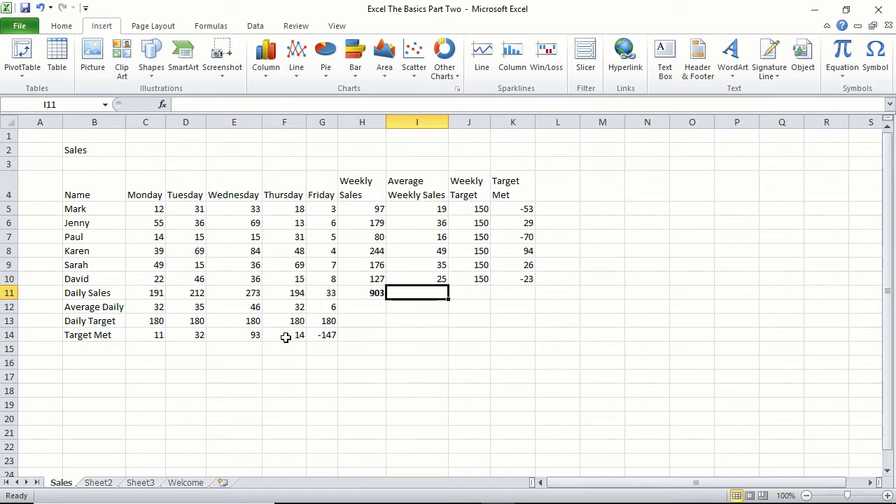
Compare the widths of the weekday columns across C5 to G5 and the Wednesday heading in E4.
left_click(154, 208)
left_click(183, 209)
left_click(245, 210)
left_click(296, 208)
left_click(316, 209)
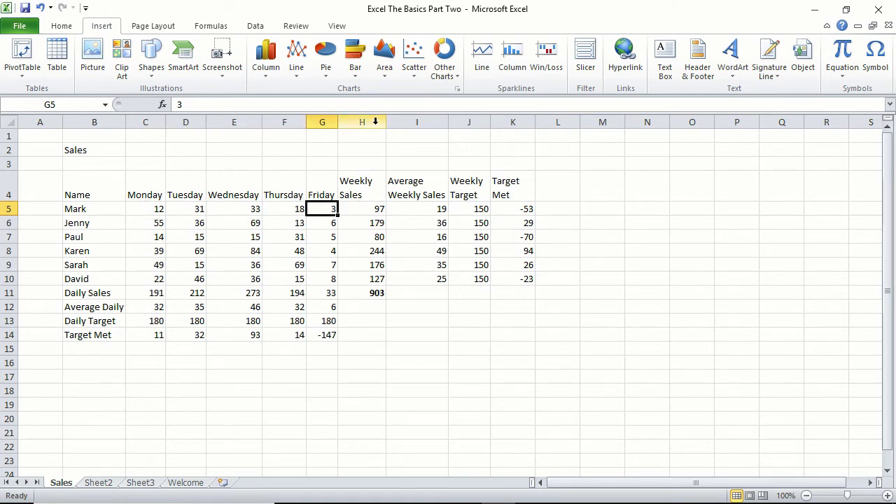
left_click(242, 195)
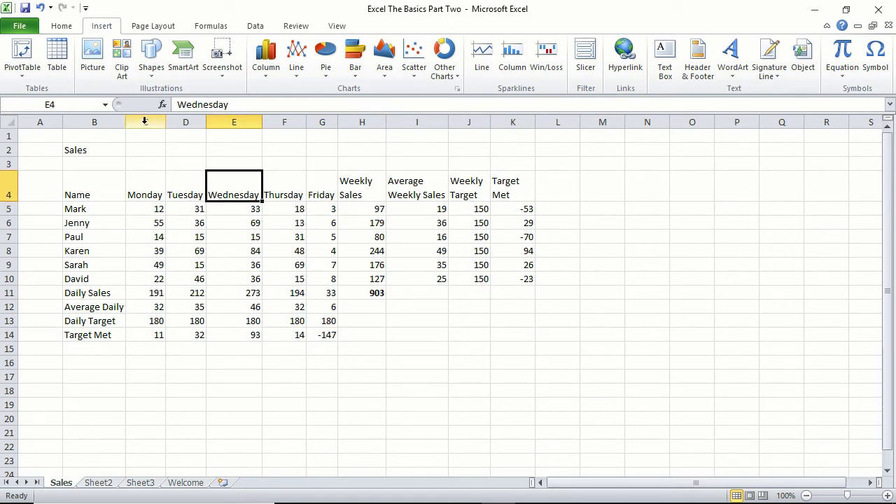
Give columns C to K one equal width that fits the Wednesday heading, and make row 4 tall enough for three text lines.
left_click_drag(145, 122, 532, 122)
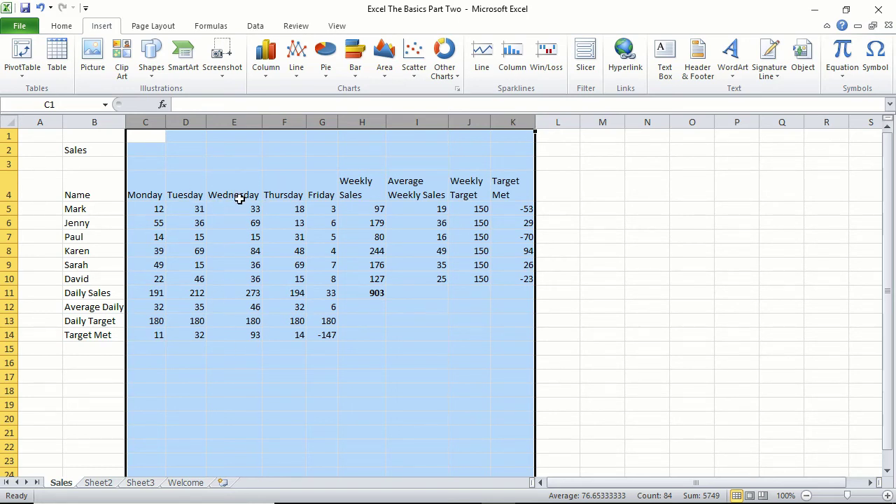
left_click_drag(264, 122, 266, 122)
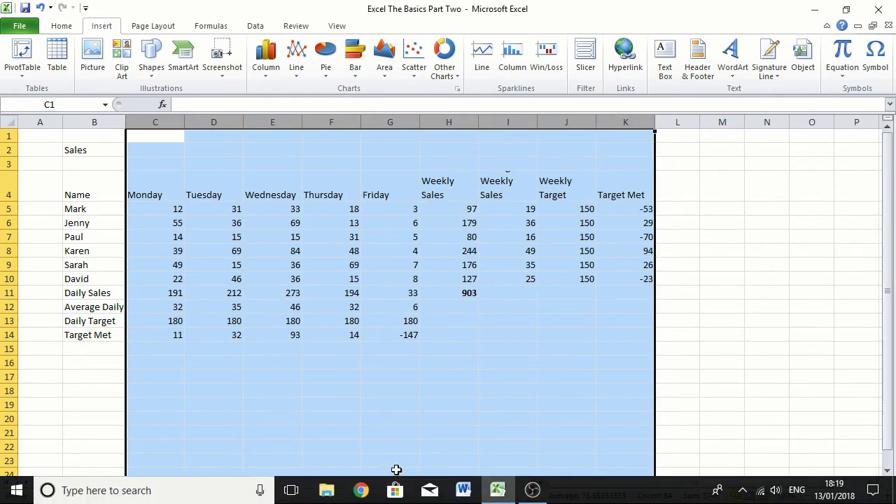
left_click(467, 394)
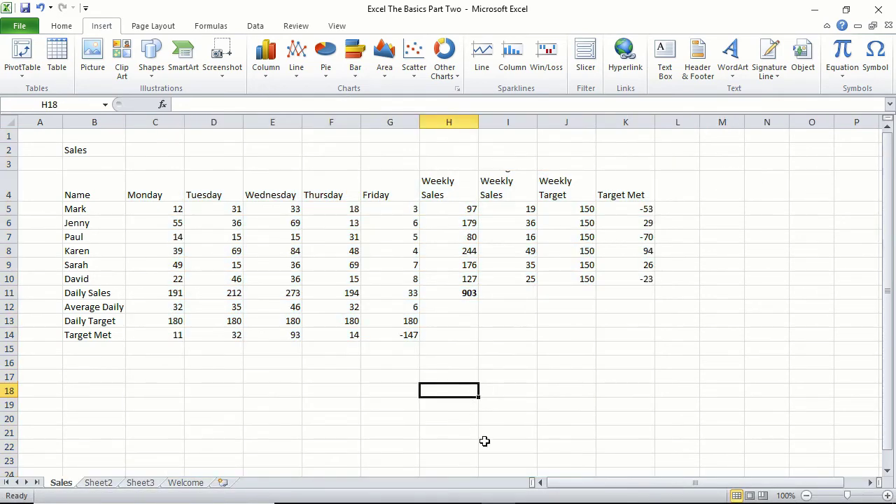
left_click(500, 175)
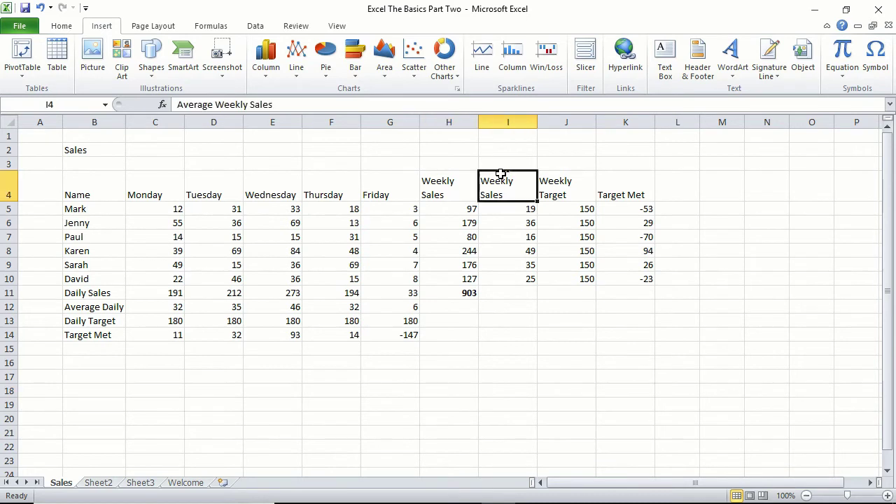
left_click_drag(10, 202, 10, 217)
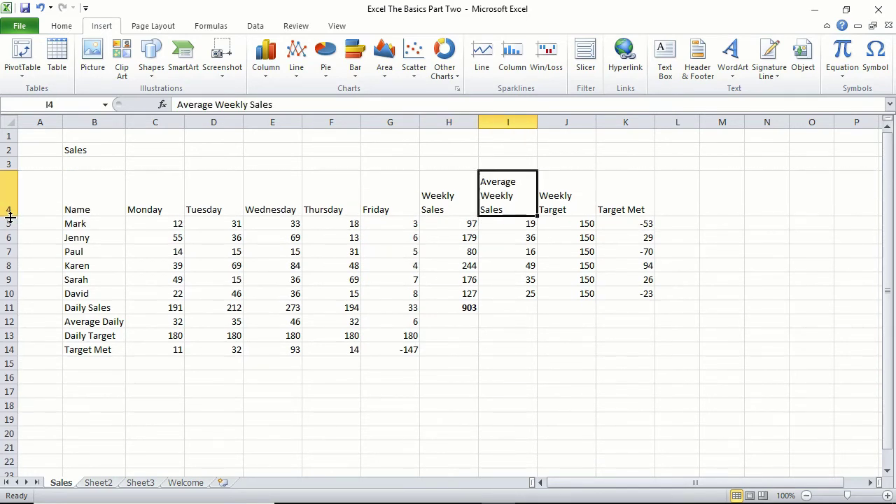
left_click(544, 339)
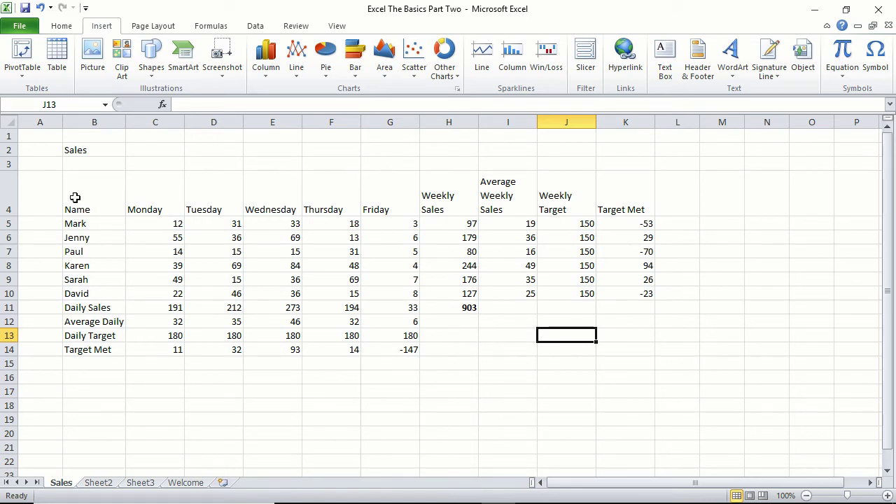
Change the sheet title in B2 to Weekly Sales.
left_click(91, 154)
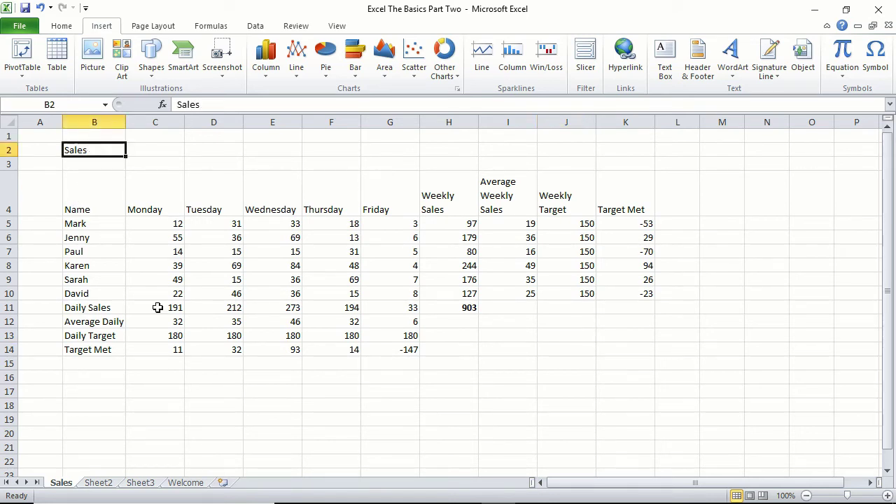
type("Weekly Sales")
key("Return")
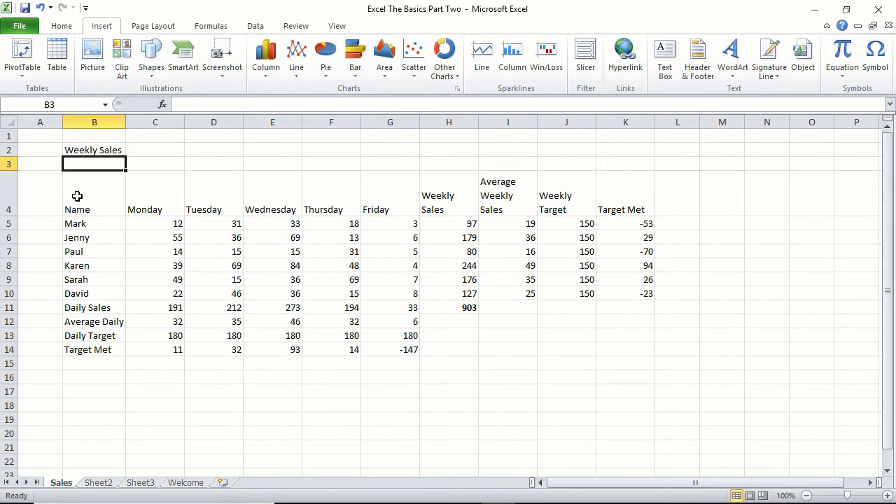
Apply All Borders to the whole sales table from B4 to K14.
left_click(82, 196)
left_click_drag(83, 195, 629, 345)
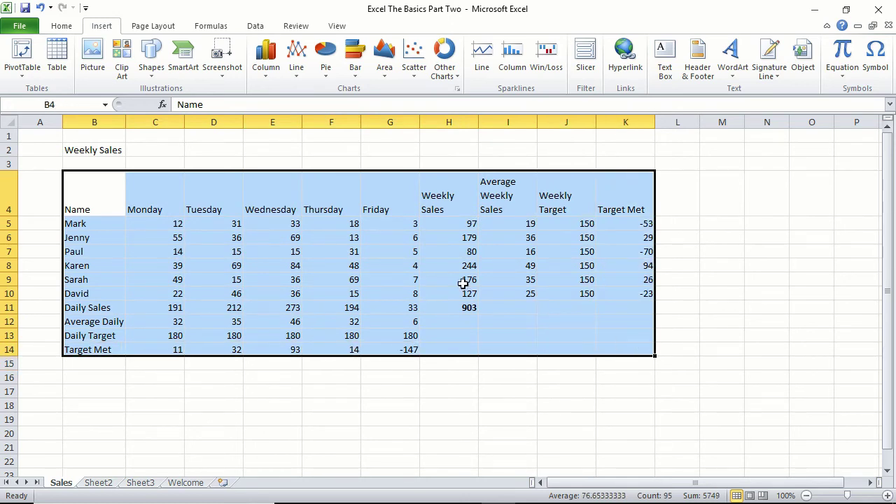
left_click(66, 28)
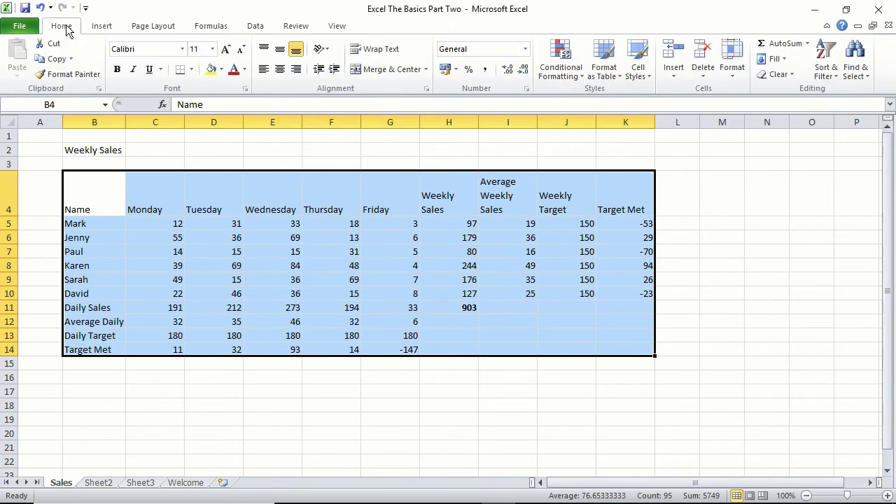
left_click(191, 69)
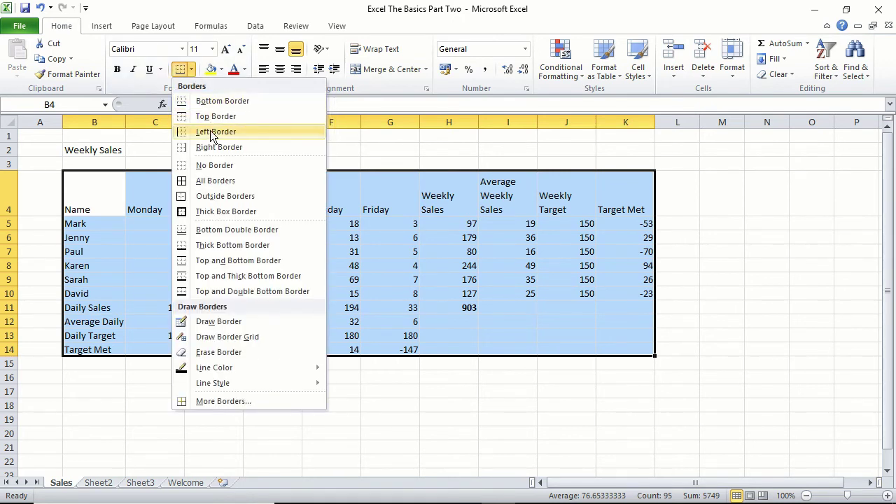
left_click(222, 182)
left_click(319, 283)
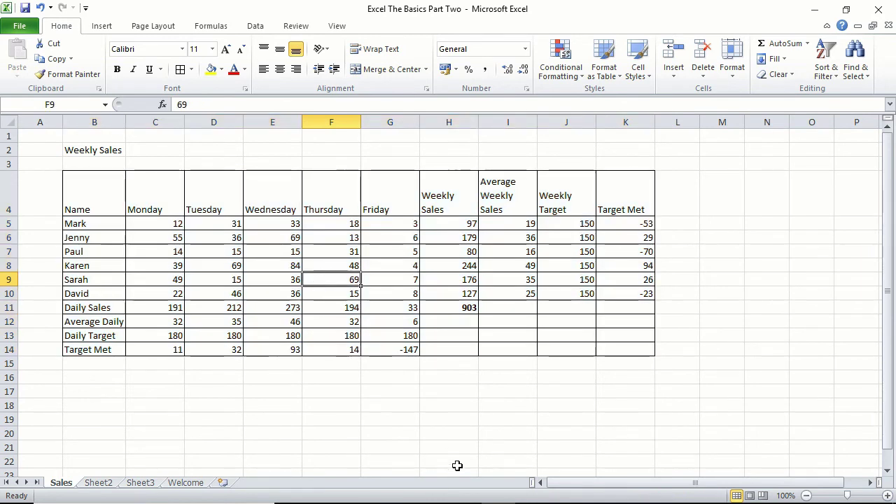
Fill the heading cells C4 to K4 with a light blue theme colour.
left_click(146, 197)
left_click_drag(145, 197, 630, 202)
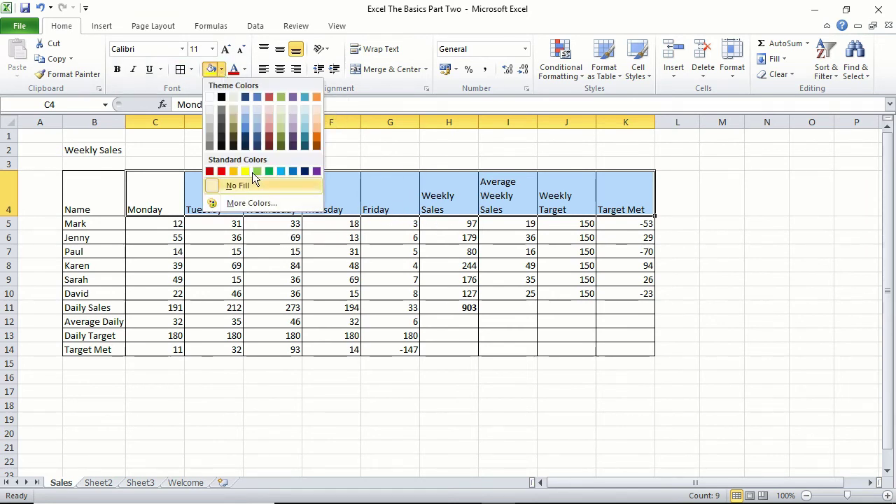
left_click(256, 119)
left_click(434, 350)
Fill the row label cells B4 to B14 with a light red theme colour.
left_click_drag(77, 203, 100, 347)
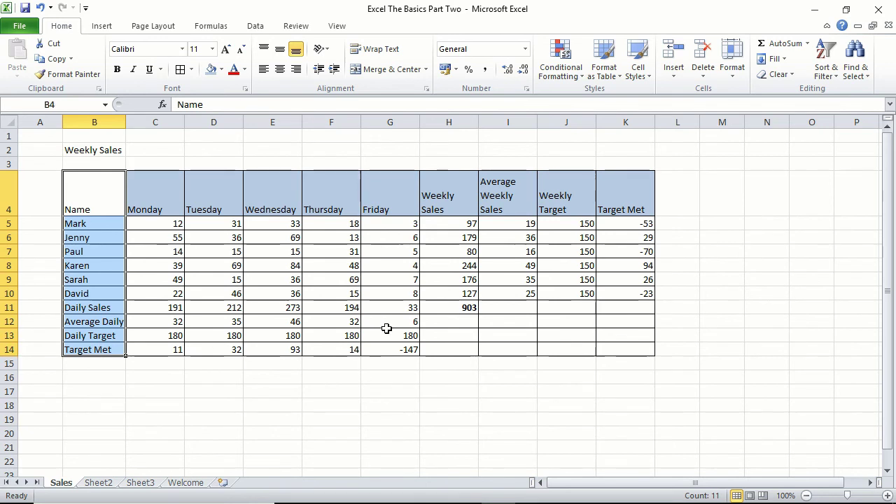
left_click(222, 69)
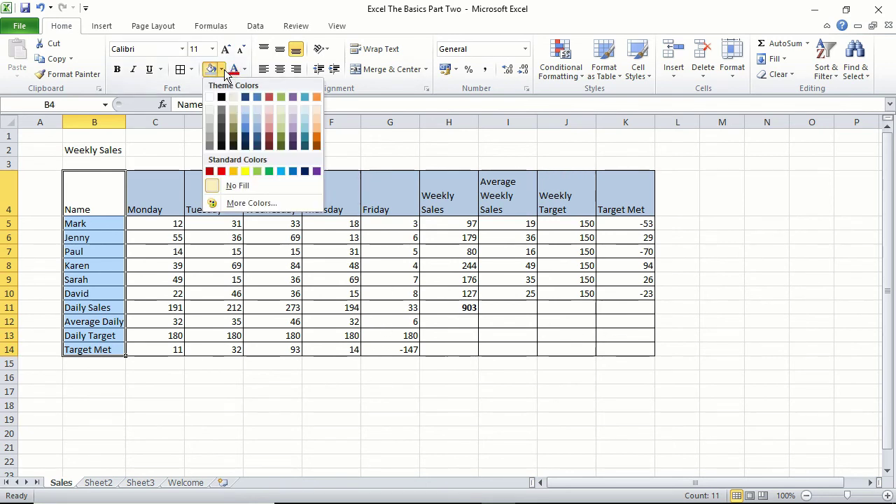
left_click(269, 116)
left_click(294, 279)
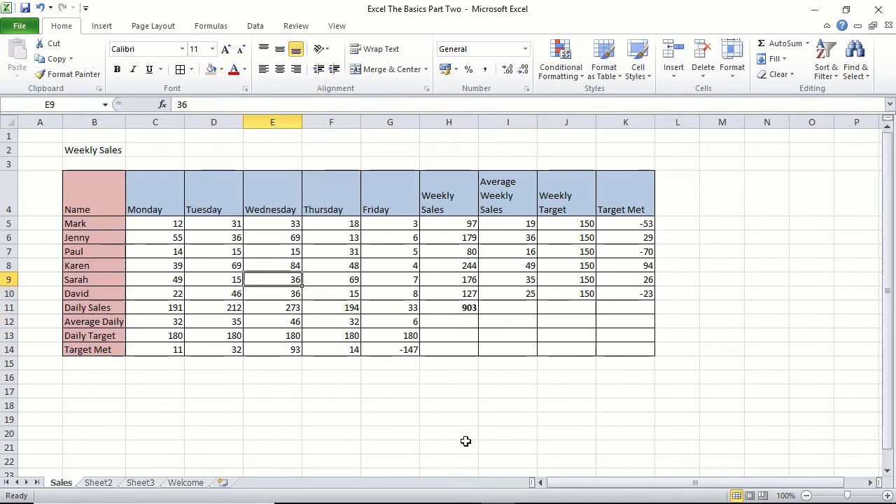
left_click(462, 420)
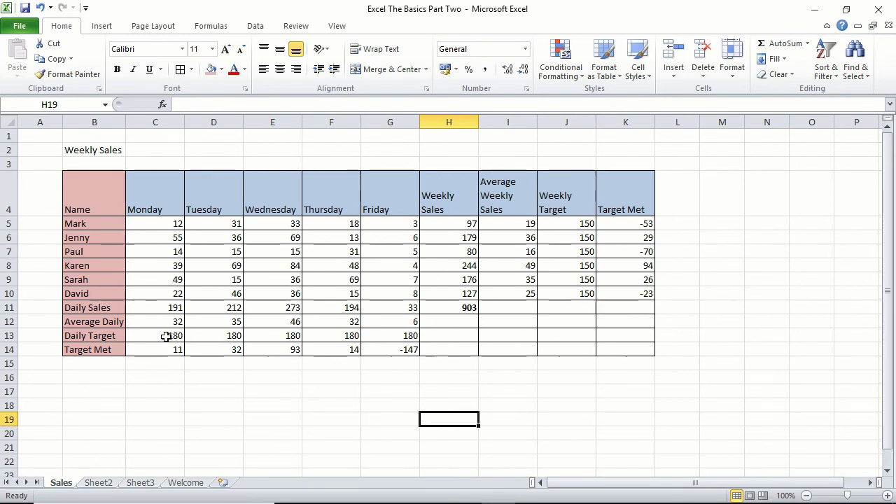
Make the Daily Sales totals C11 to G11 and the Weekly Sales totals H5 to H10 bold.
left_click_drag(148, 308, 402, 314)
left_click(117, 69)
left_click(299, 396)
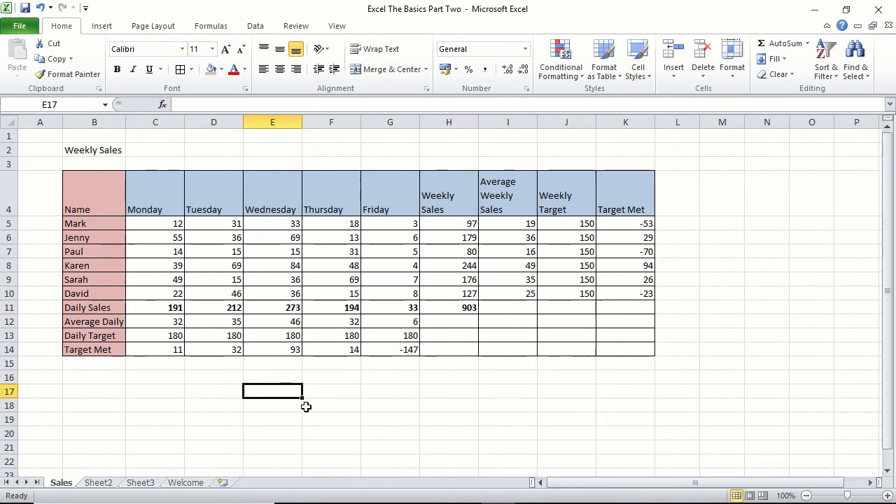
left_click_drag(460, 224, 457, 297)
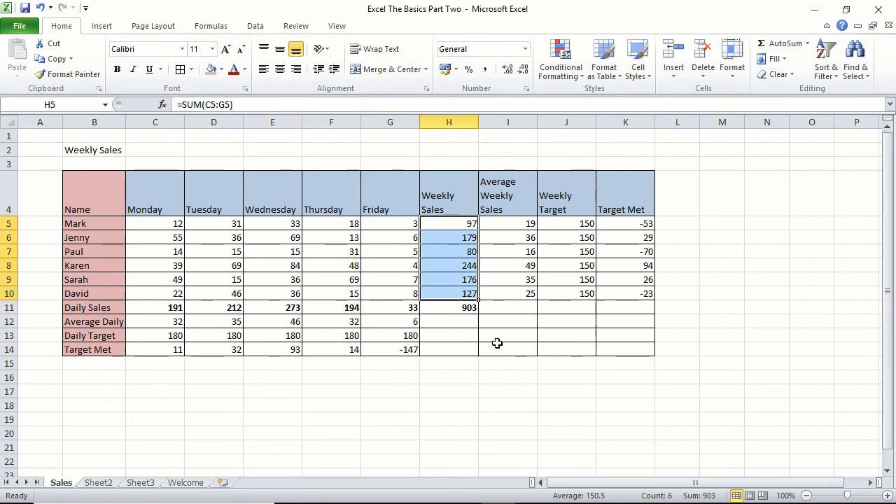
left_click(116, 69)
left_click(516, 389)
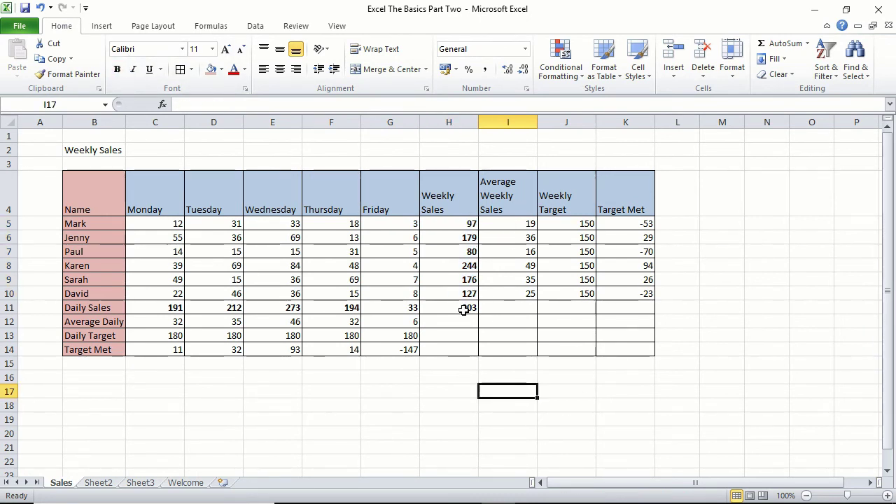
Shade the calculated cells C11 to H14 and H5 to K14 with a light grey theme colour.
left_click_drag(168, 308, 434, 354)
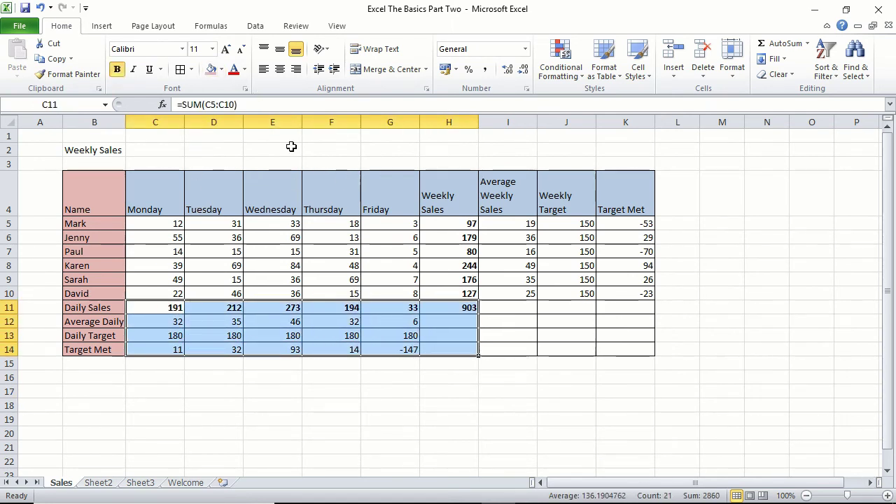
left_click(221, 69)
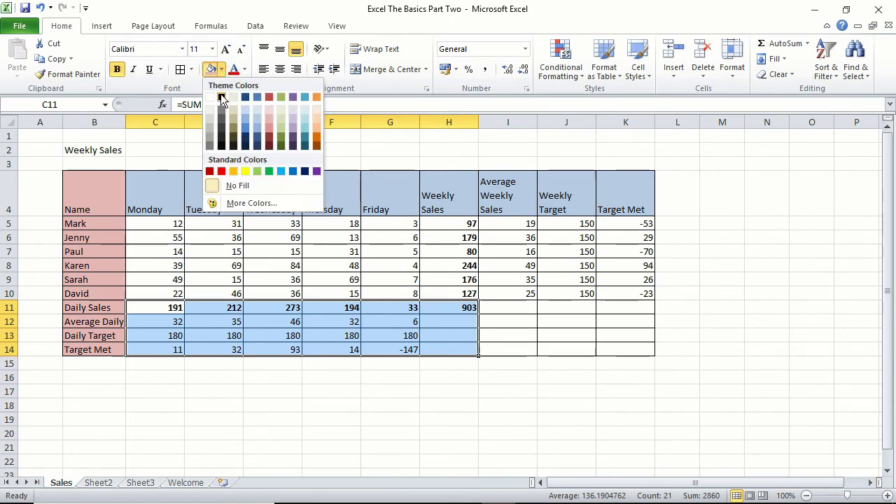
left_click(209, 113)
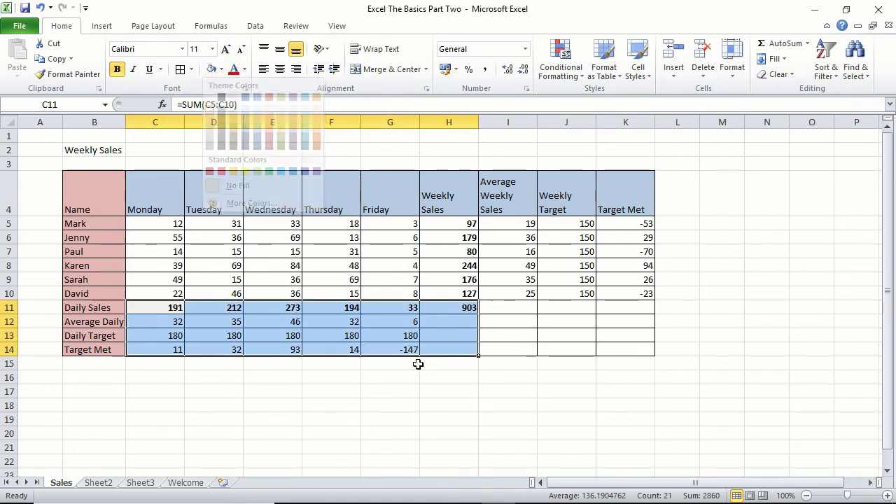
left_click(469, 223)
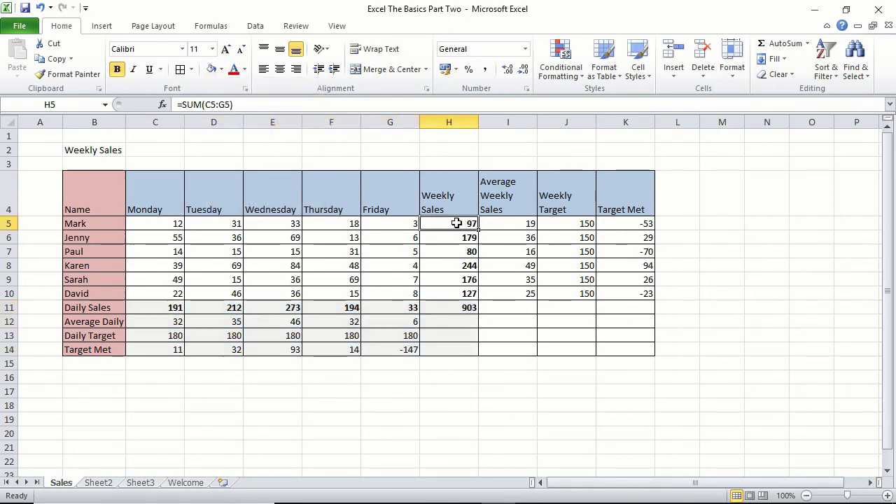
left_click(411, 238)
left_click_drag(467, 223, 637, 346)
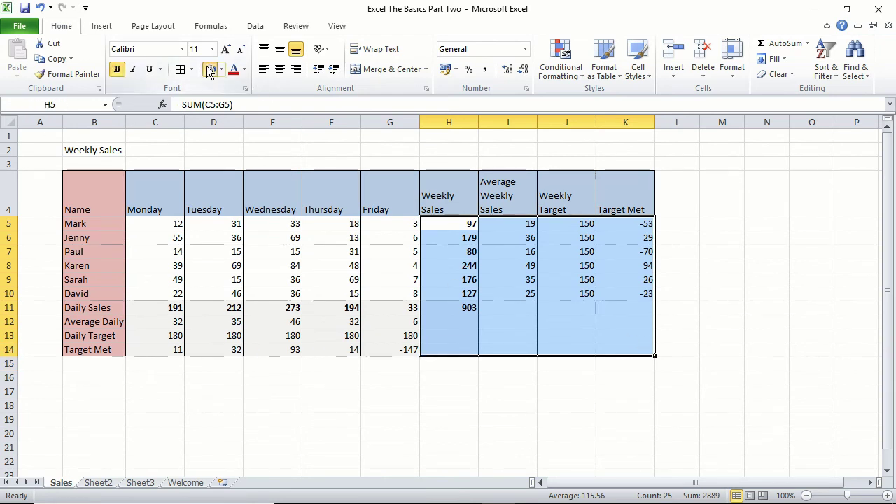
left_click(462, 408)
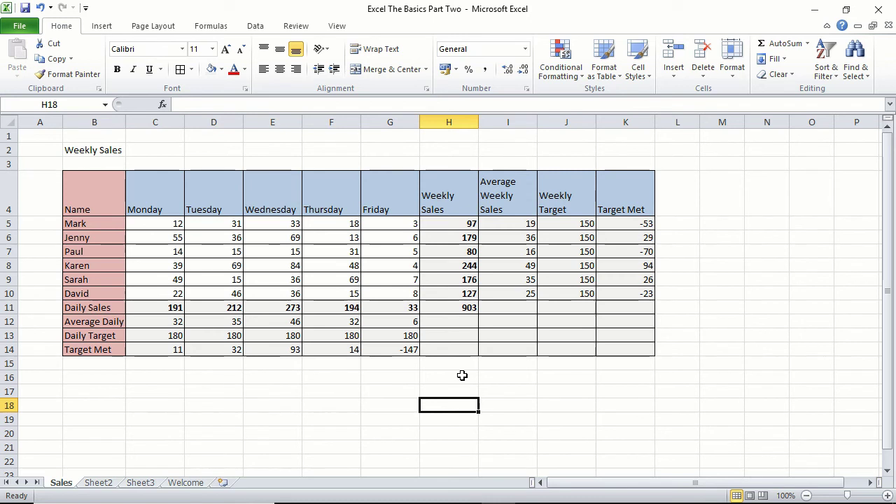
Select the daily Target Met values in C14 to G14.
left_click(178, 349)
left_click_drag(179, 350, 238, 352)
left_click(266, 401)
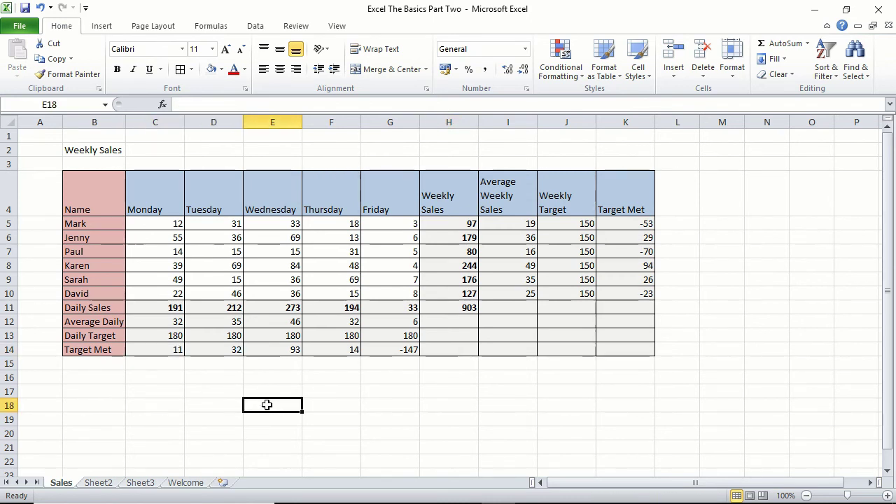
left_click_drag(151, 349, 399, 349)
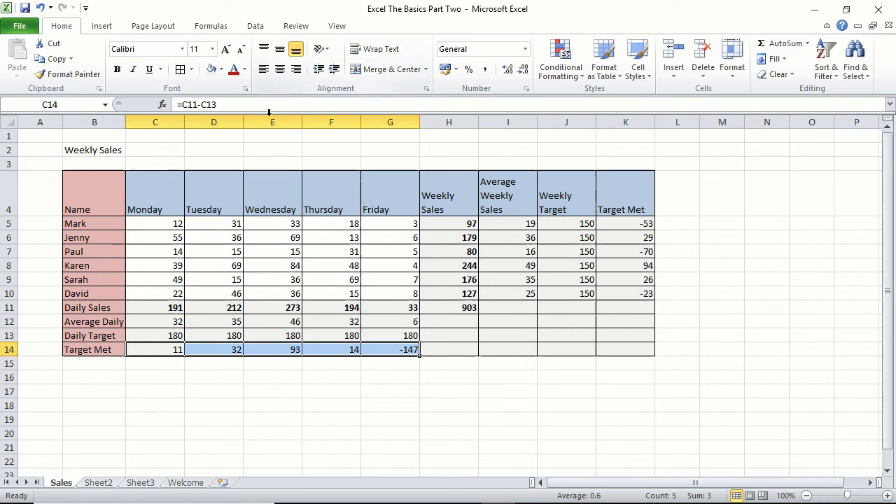
left_click(264, 27)
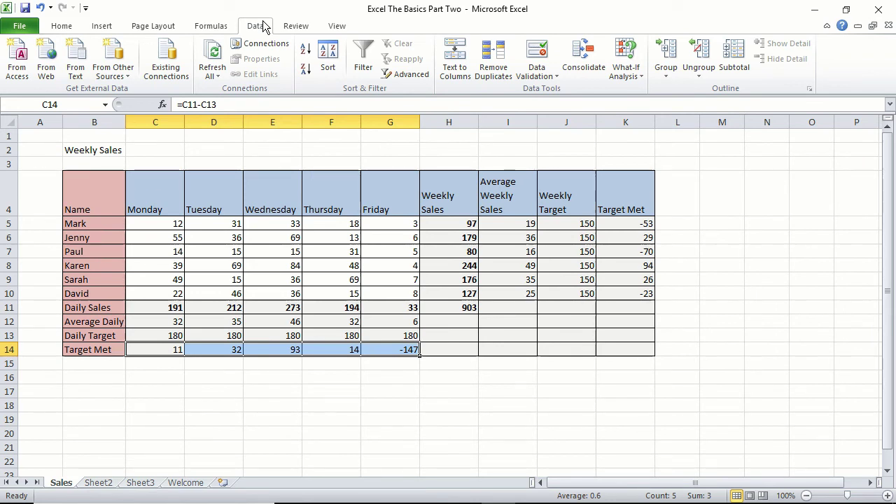
left_click(296, 27)
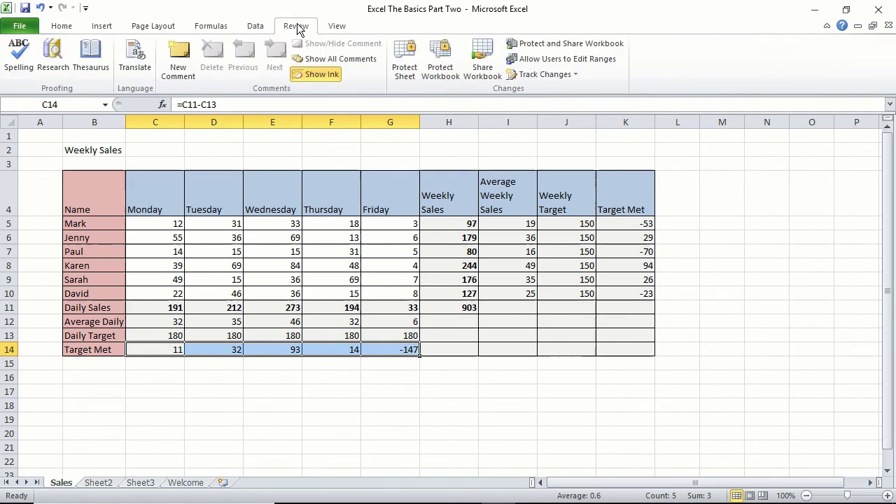
left_click(212, 27)
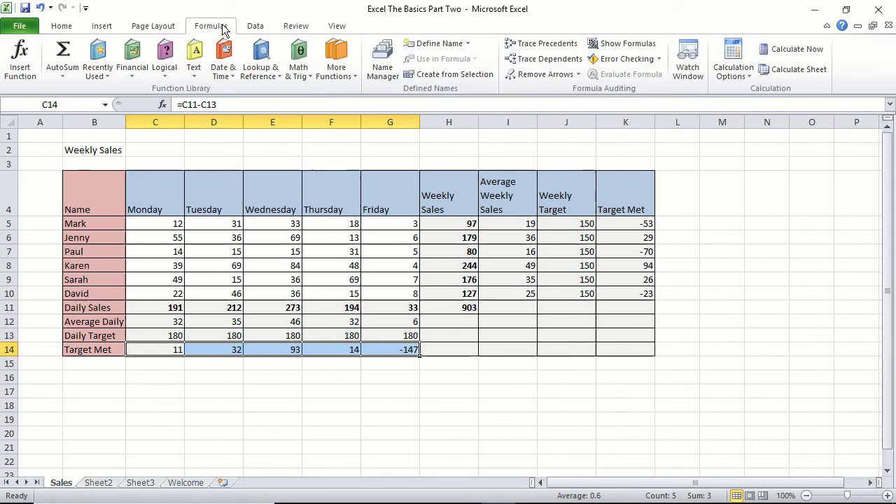
left_click(152, 27)
left_click(289, 25)
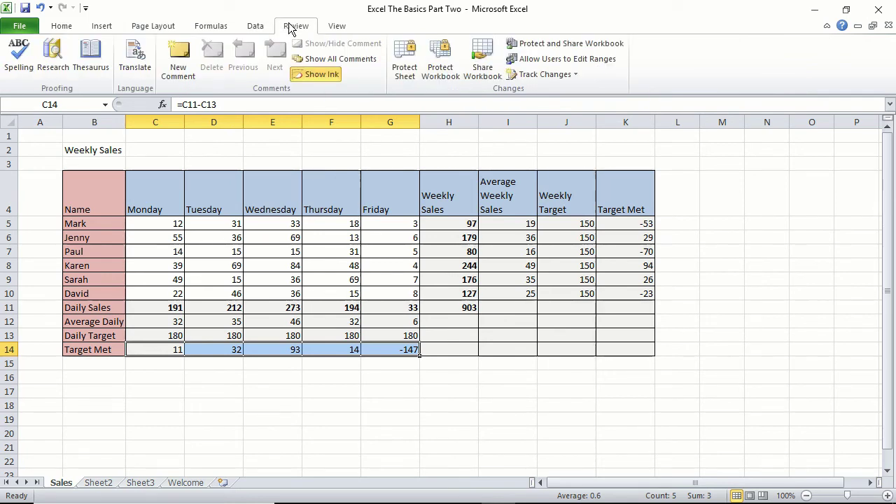
left_click(338, 27)
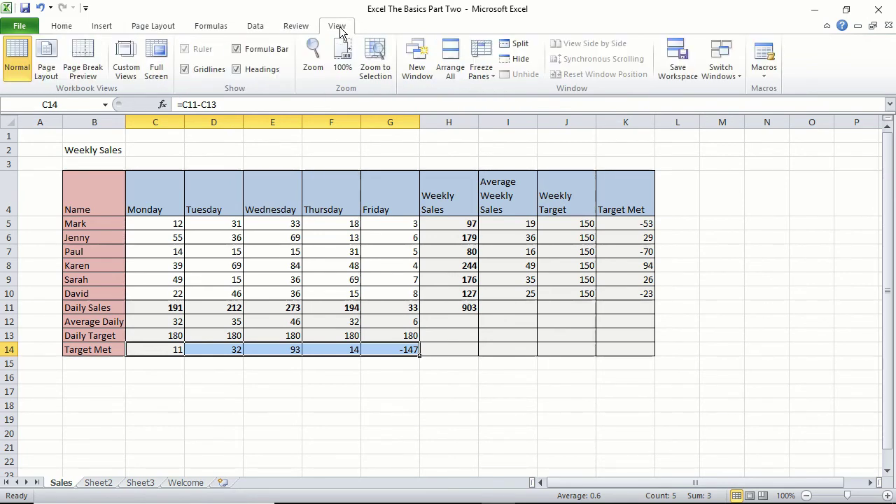
left_click(256, 28)
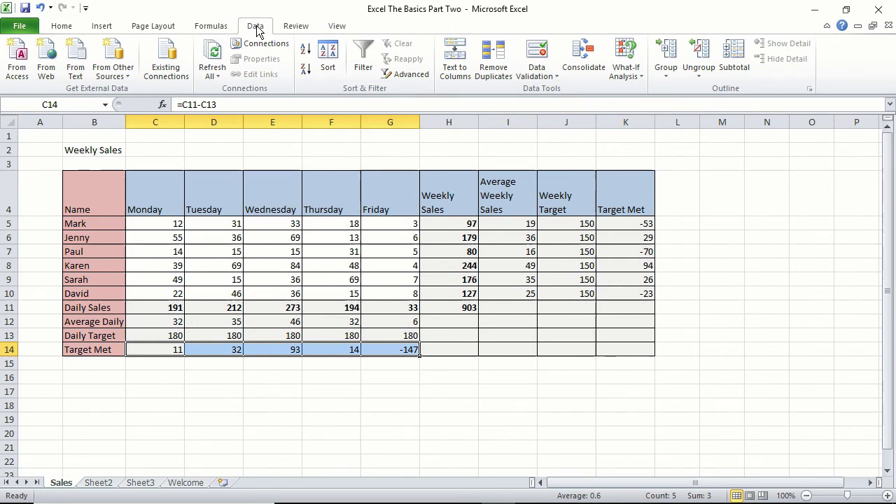
left_click(557, 77)
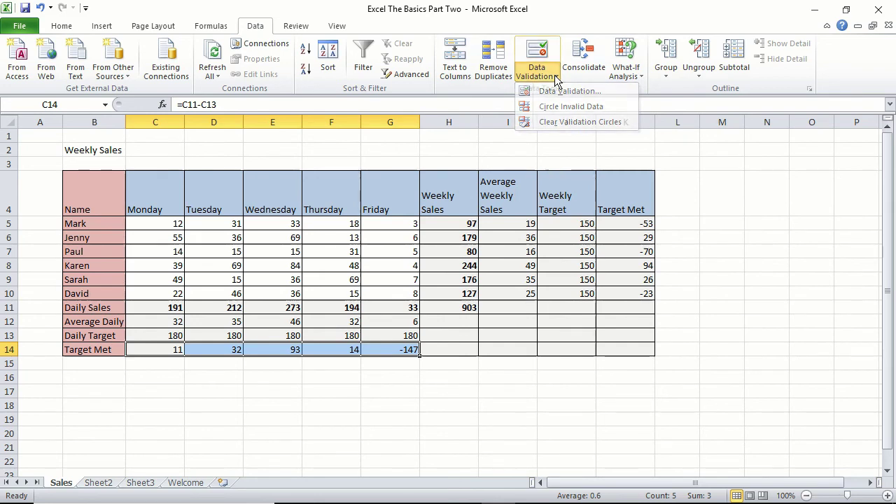
left_click(556, 77)
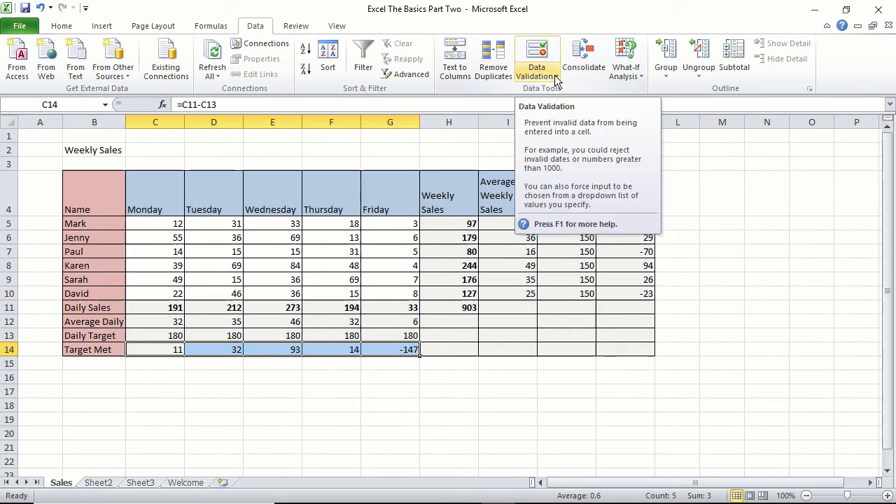
left_click(209, 27)
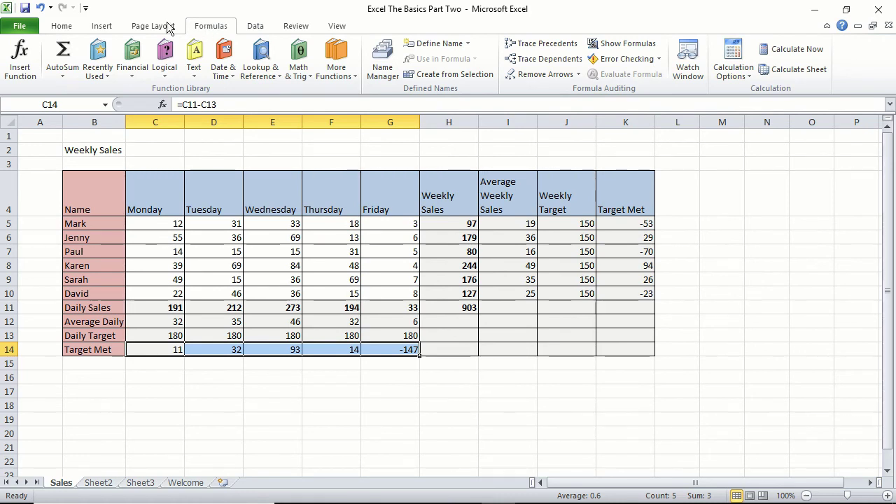
left_click(145, 25)
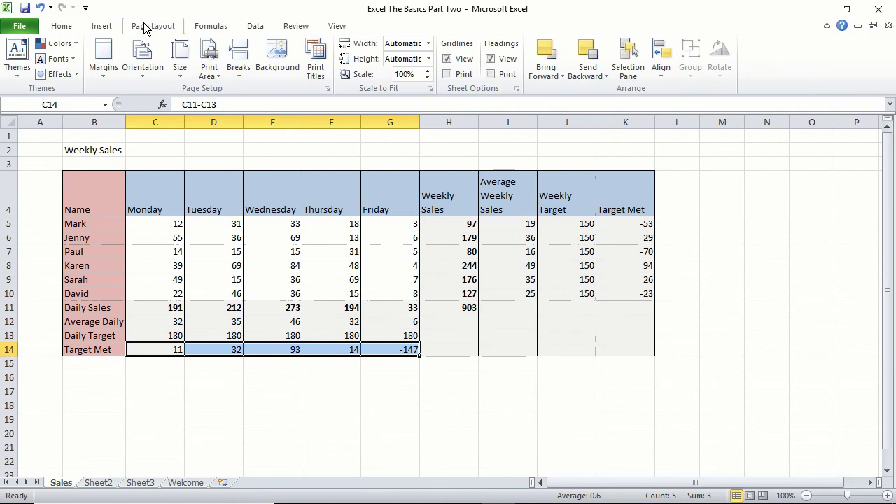
left_click(101, 28)
left_click(60, 30)
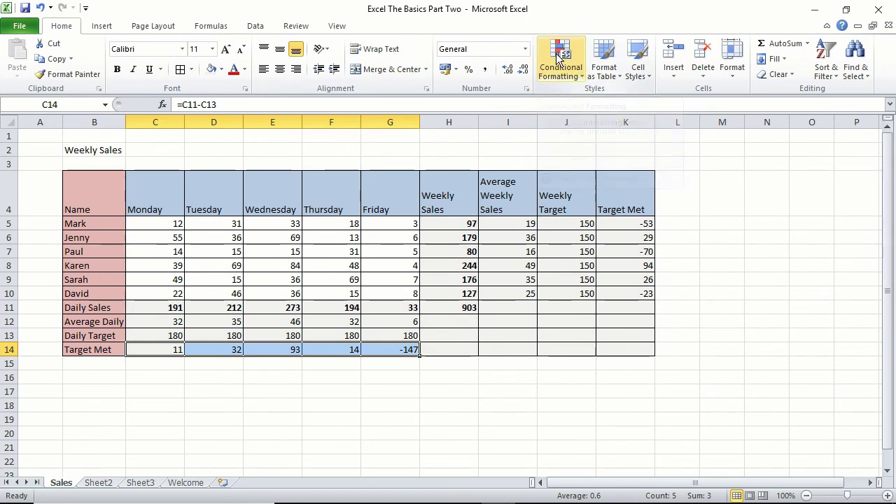
Start a Less Than conditional formatting rule for the Target Met cells C14 to G14, with 1 as the comparison value.
left_click(583, 75)
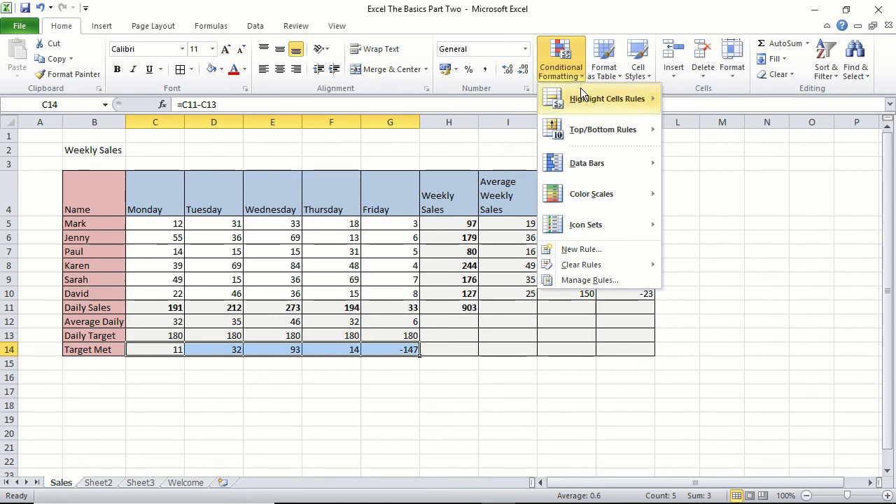
mouse_move(580, 91)
mouse_move(597, 187)
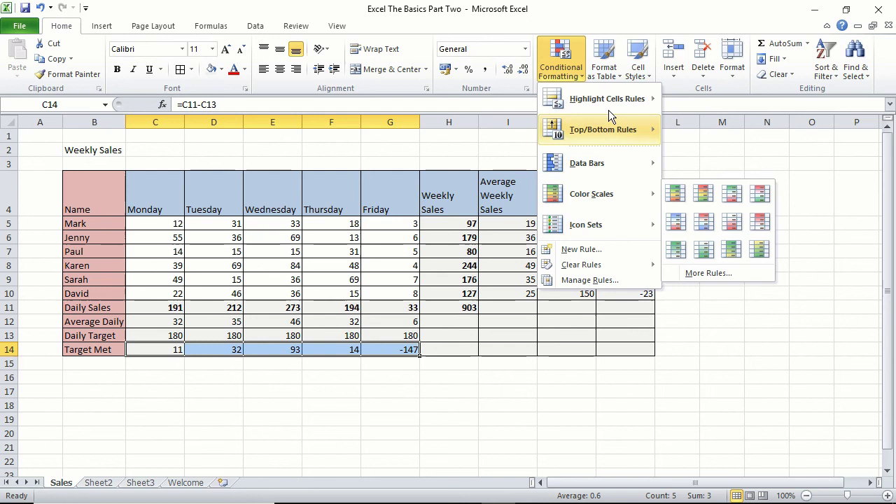
mouse_move(613, 99)
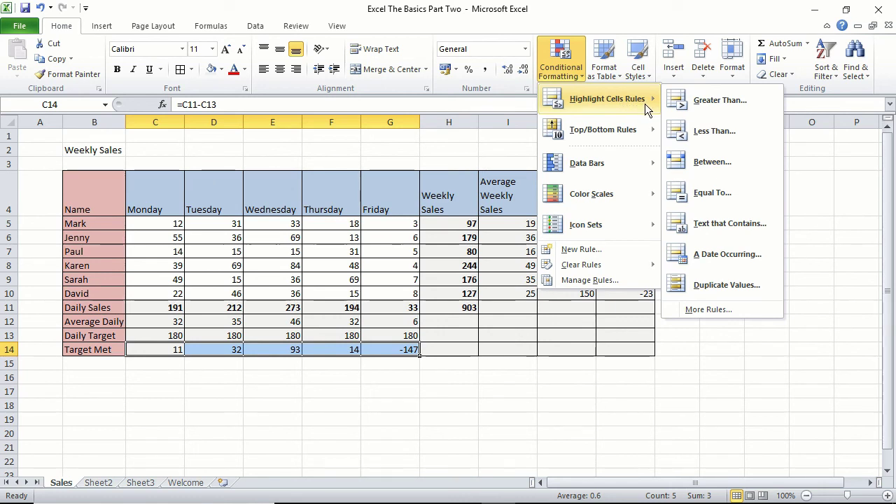
left_click(734, 133)
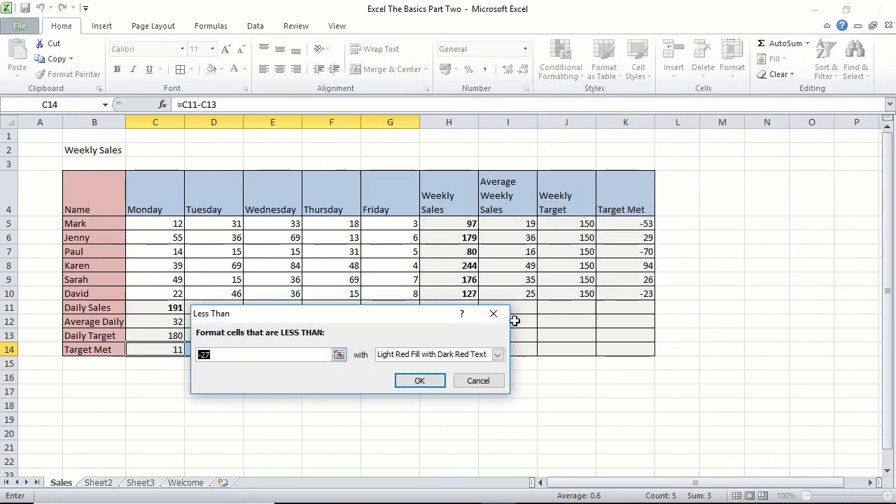
left_click_drag(335, 317, 336, 387)
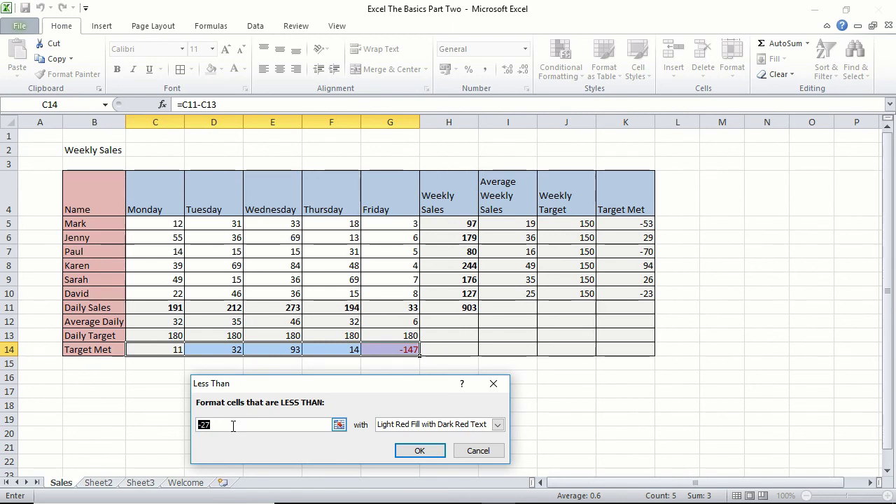
type("1")
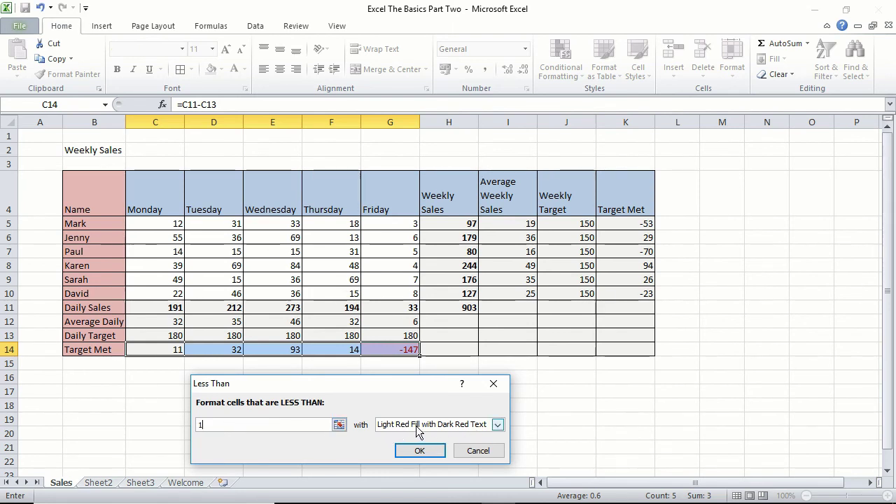
Apply the Less Than 1 rule to the daily Target Met cells with Light Red Fill with Dark Red Text.
left_click(497, 424)
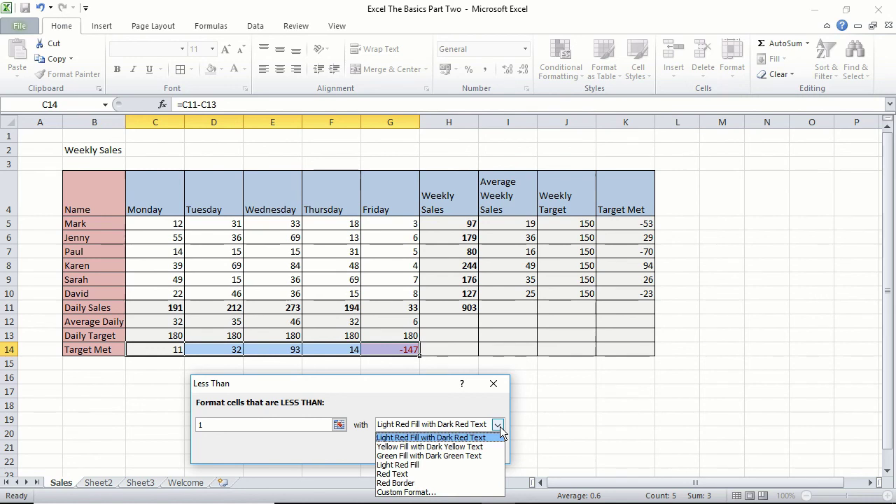
left_click(461, 446)
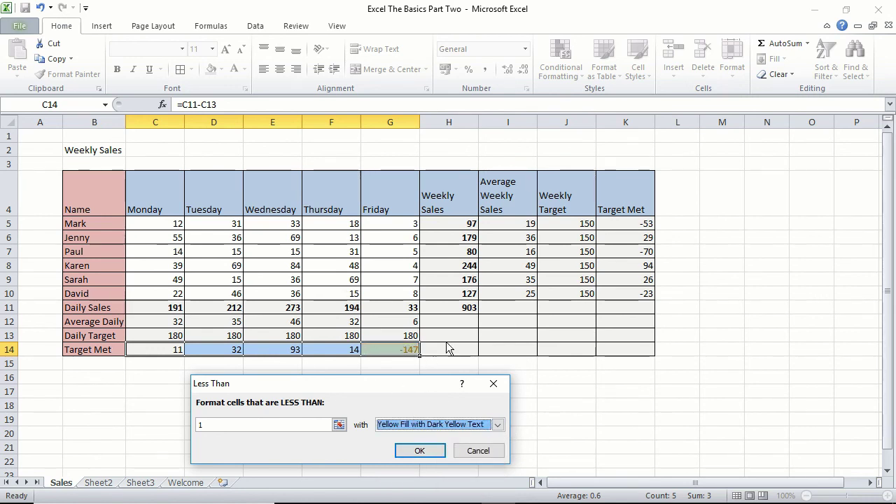
left_click(498, 425)
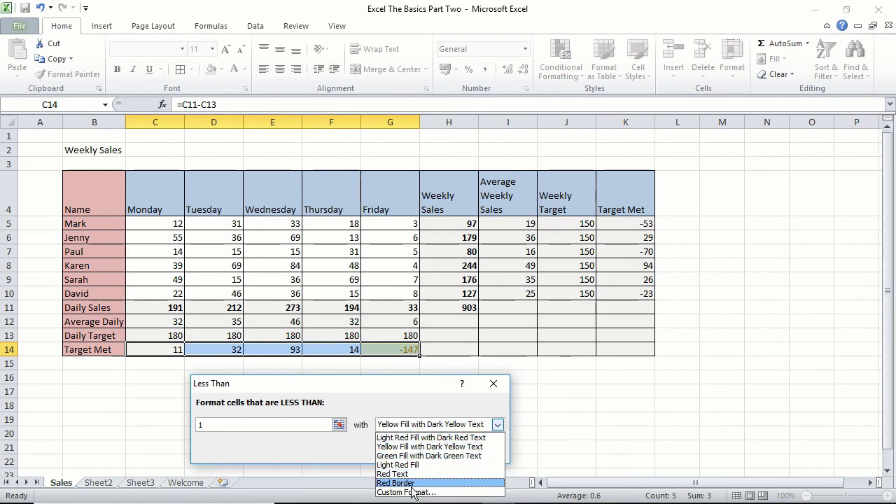
left_click(434, 438)
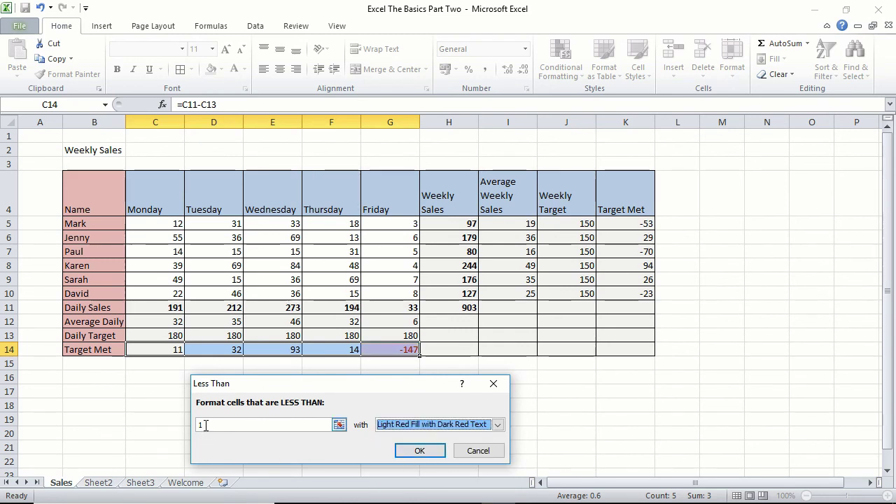
left_click(434, 453)
left_click(316, 391)
Test the rule by entering 1 and 0 in Thursday's Target Met cell F14, and undo both entries.
left_click(342, 350)
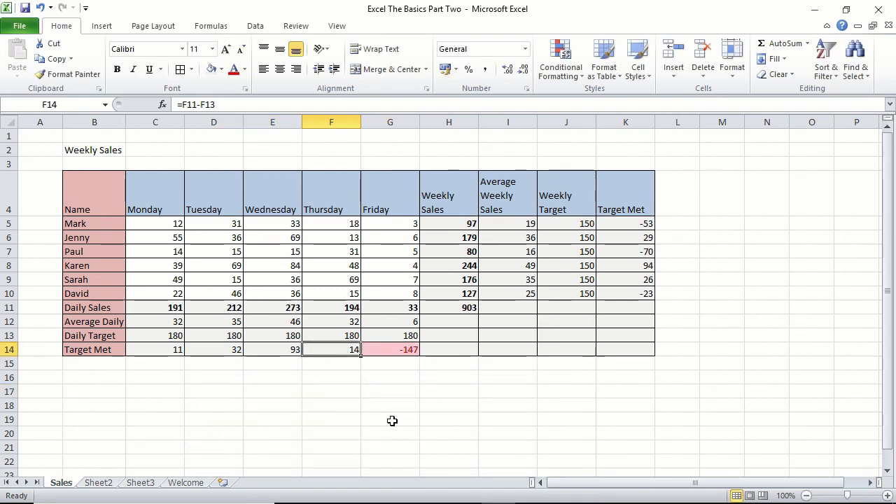
type("1")
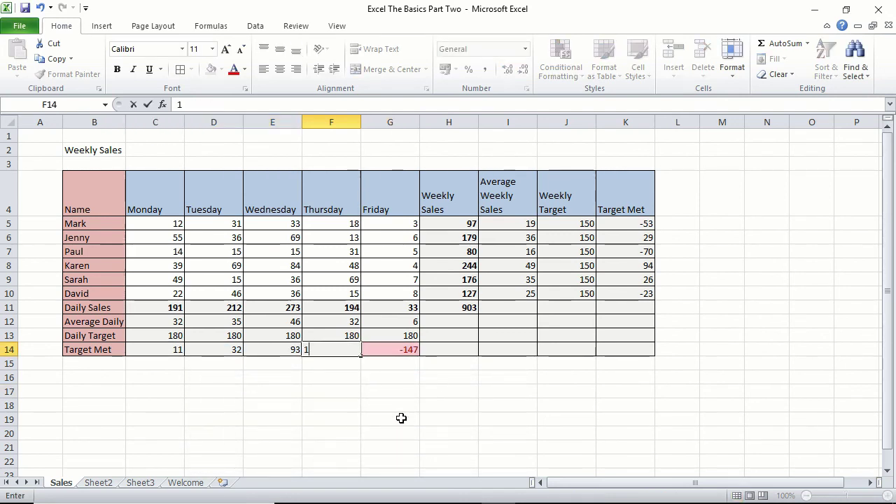
key("ctrl+Return")
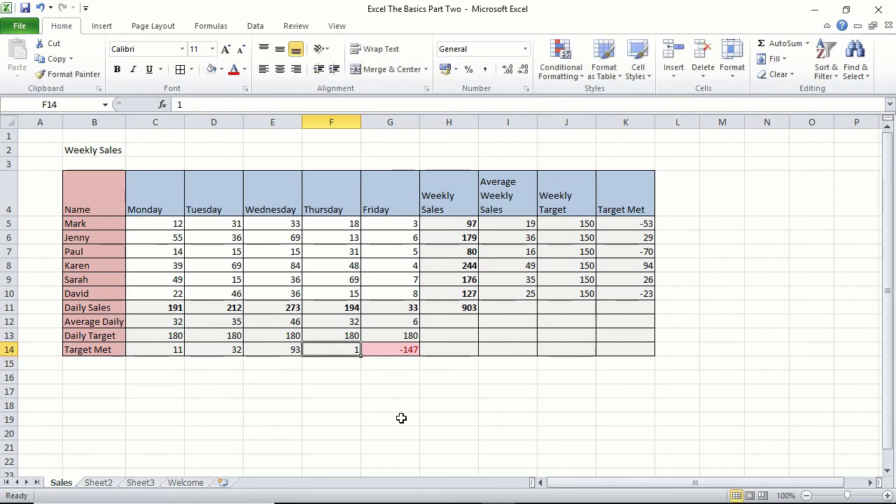
type("0")
key("Return")
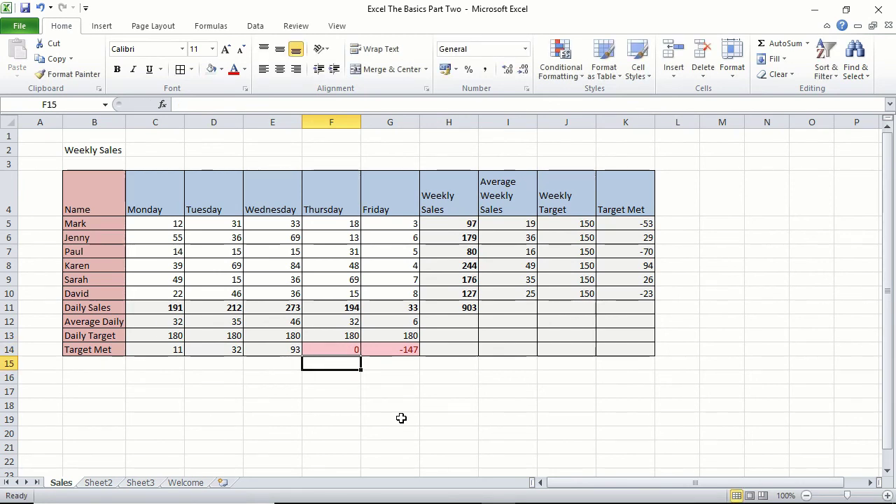
key("ctrl+z")
key("ctrl+z")
left_click(399, 407)
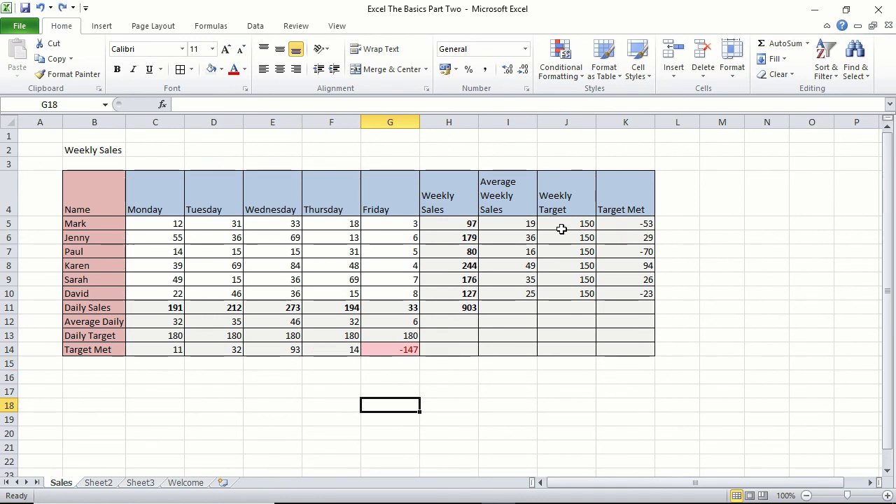
Format the weekly Target Met cells K5 to K10 that are less than 0 with Light Red Fill with Dark Red Text.
left_click_drag(623, 224, 640, 291)
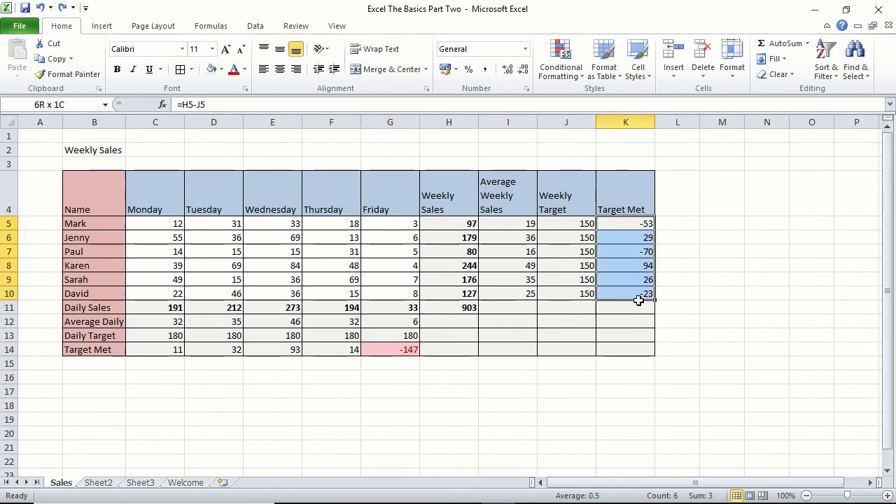
left_click(562, 76)
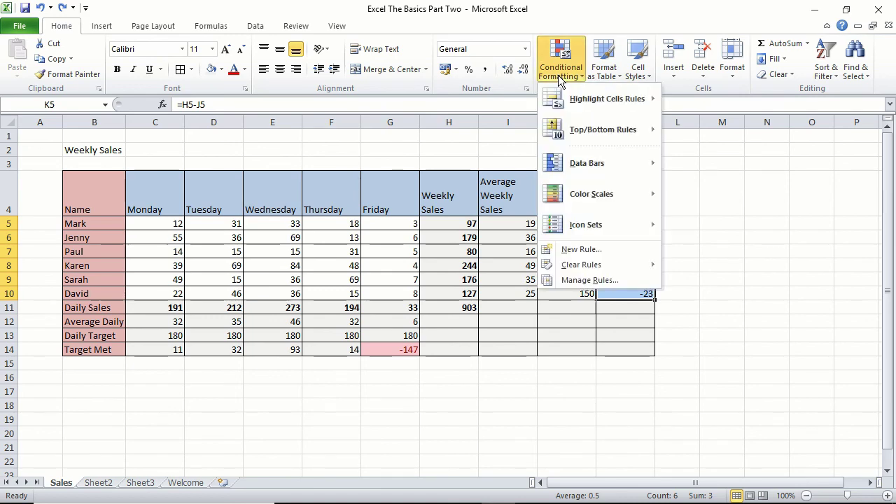
mouse_move(588, 99)
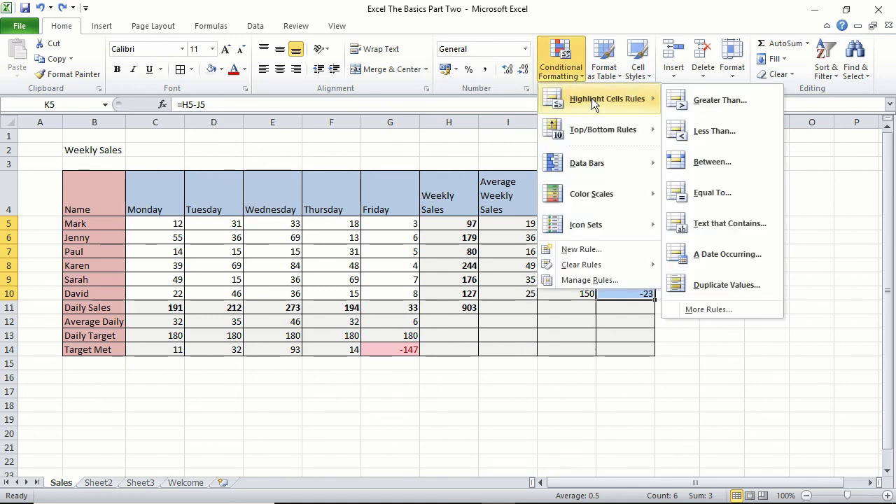
left_click(707, 132)
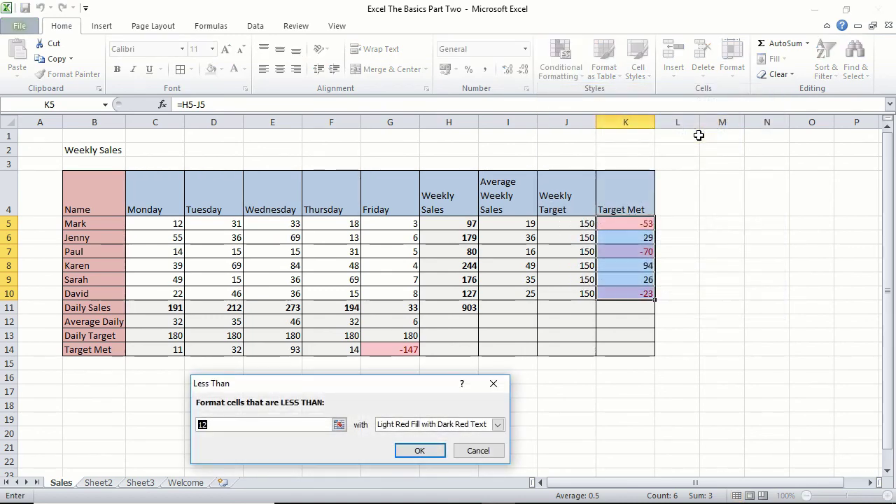
left_click_drag(233, 426, 192, 423)
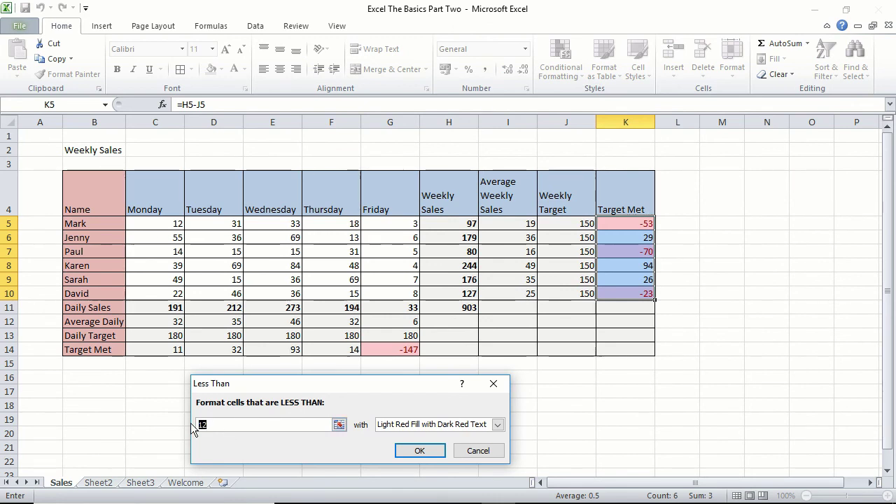
type("0")
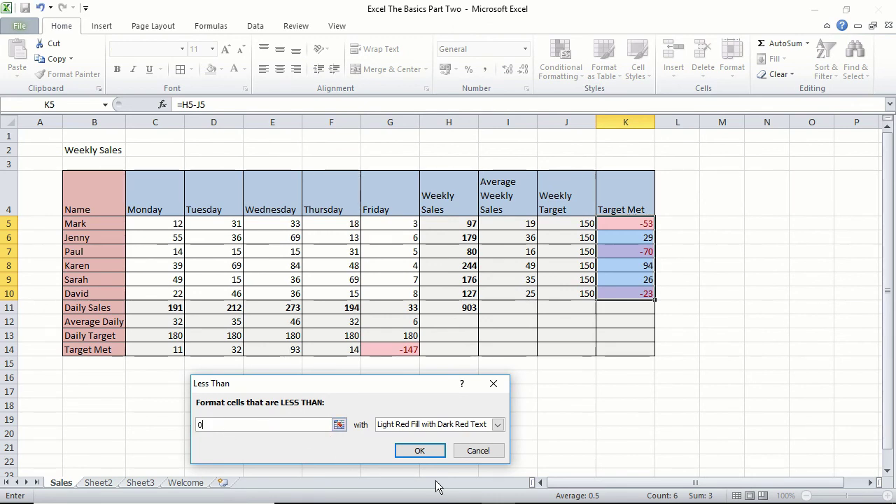
left_click(420, 450)
left_click(420, 451)
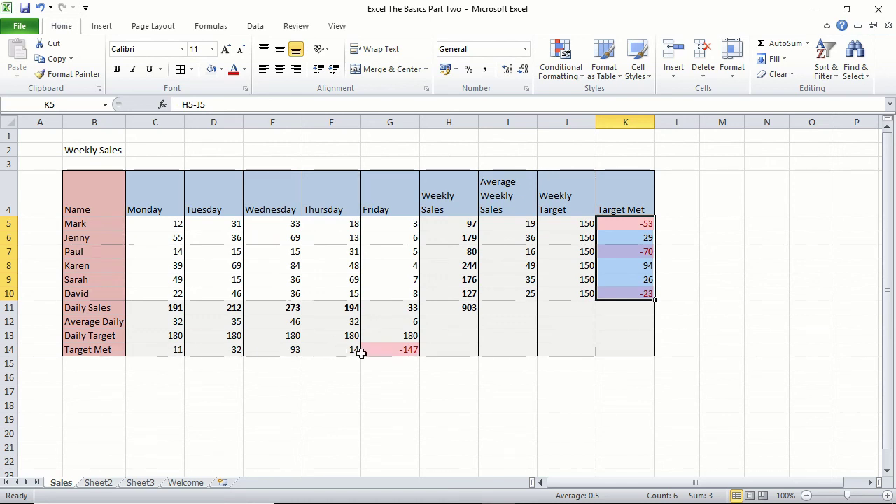
Format the daily Target Met cells C14 to G14 that are greater than 20 with Green Fill with Dark Green Text.
left_click_drag(159, 350, 410, 349)
left_click(576, 73)
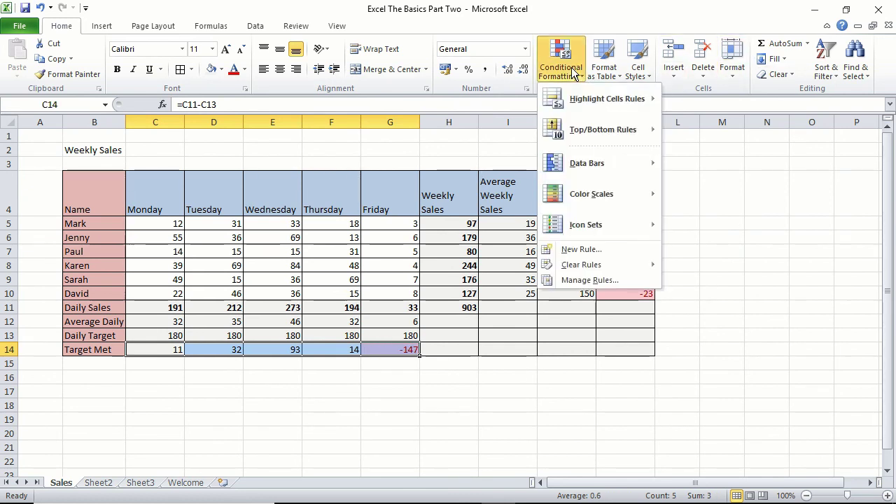
mouse_move(614, 102)
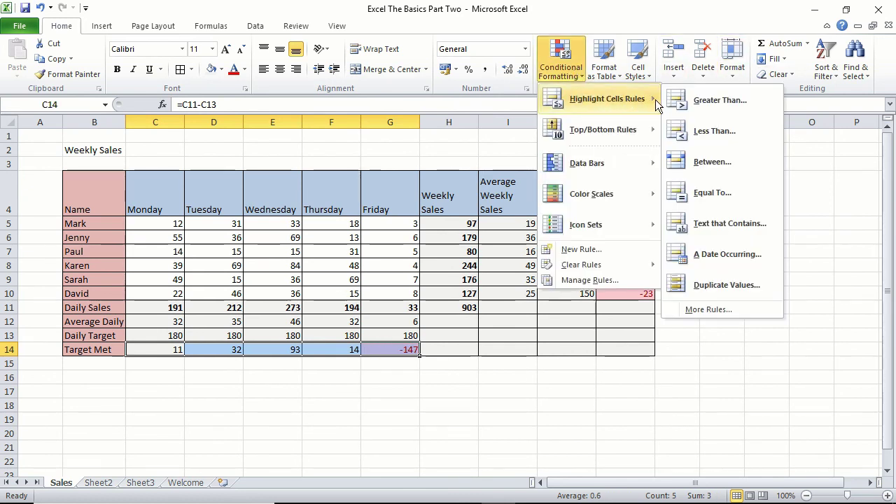
left_click(749, 104)
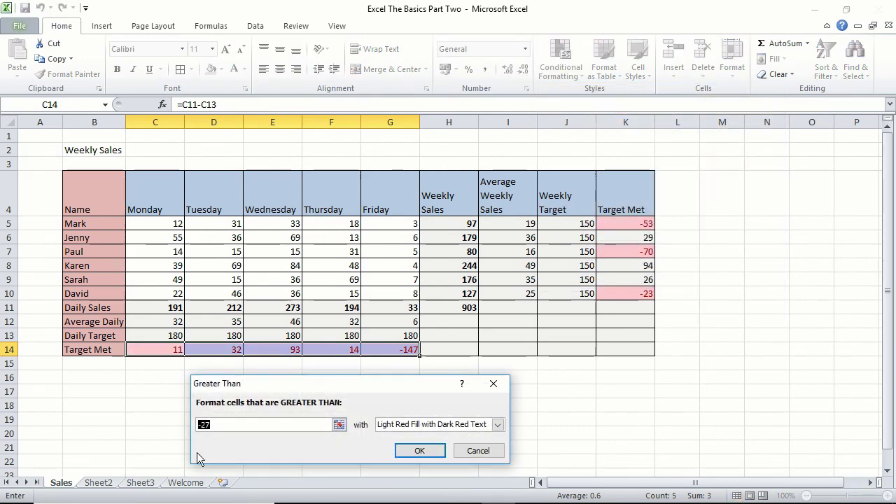
type("20")
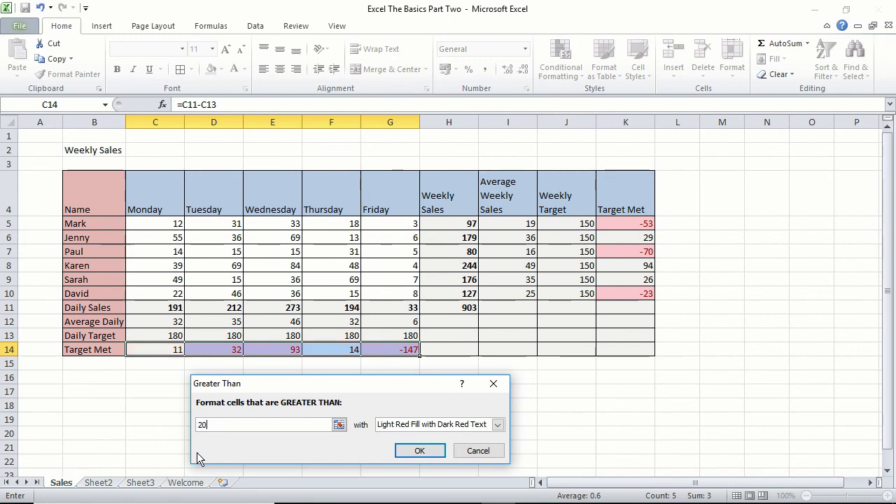
left_click(497, 425)
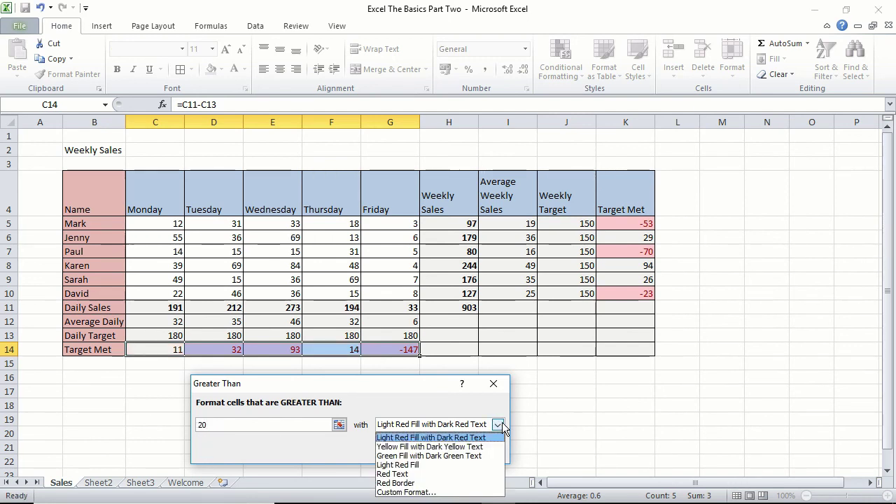
left_click(419, 456)
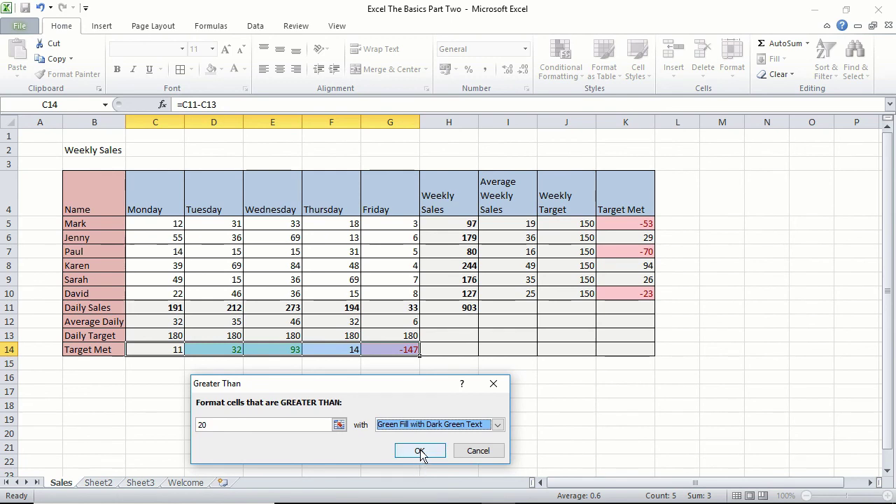
left_click(420, 451)
left_click(586, 424)
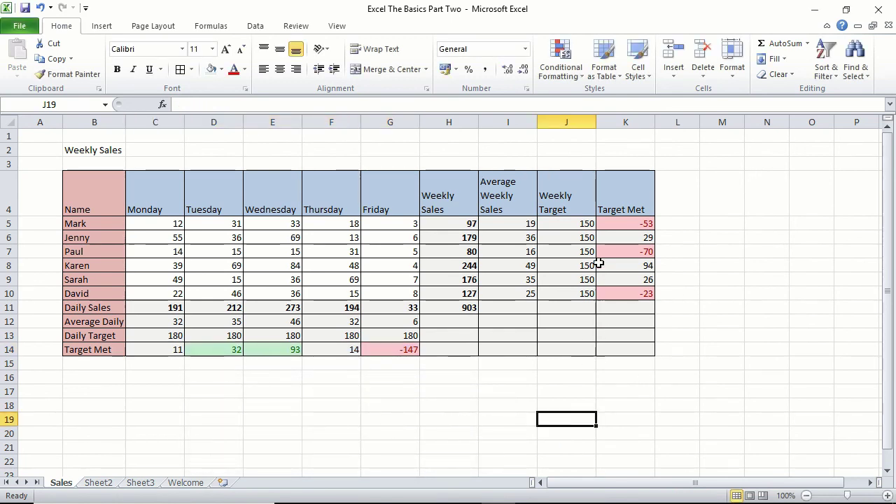
Format the weekly Target Met cells K5 to K10 that are greater than 30 with Green Fill with Dark Green Text.
left_click_drag(614, 224, 625, 299)
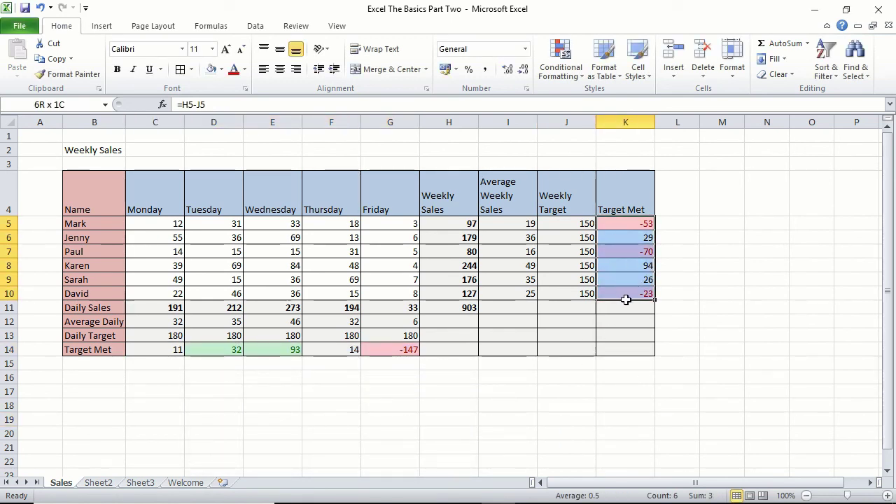
left_click_drag(625, 300, 626, 301)
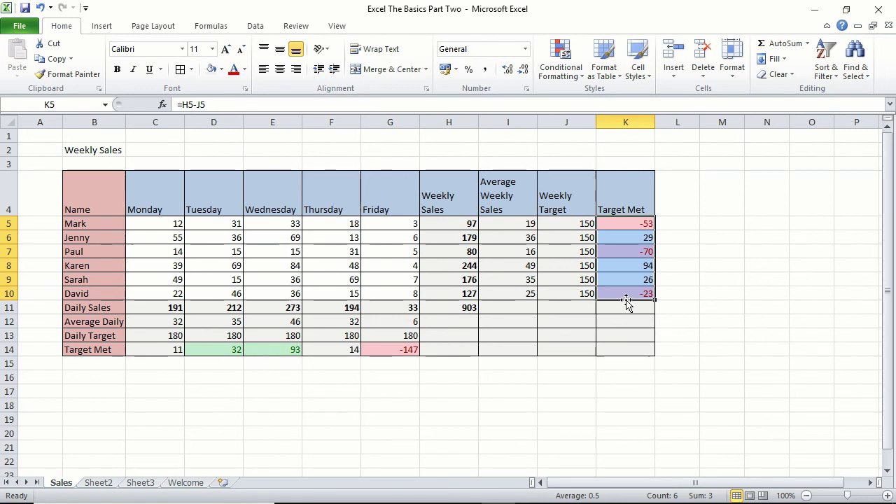
left_click(564, 81)
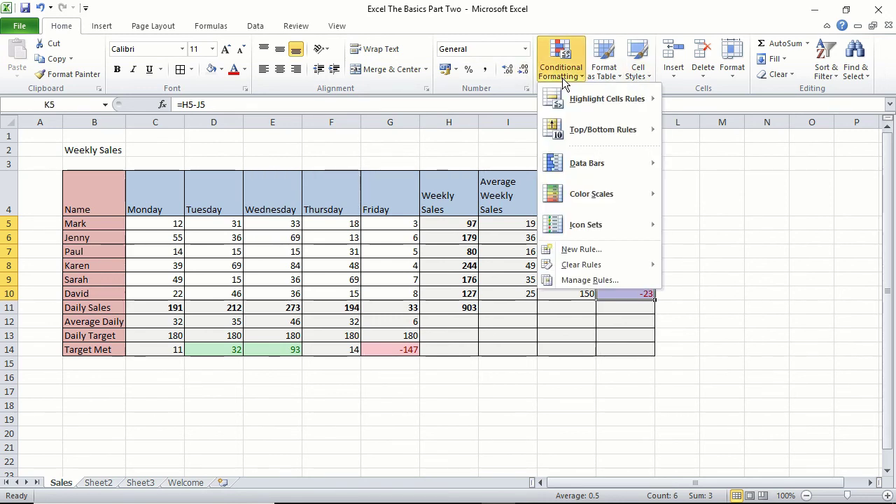
mouse_move(600, 101)
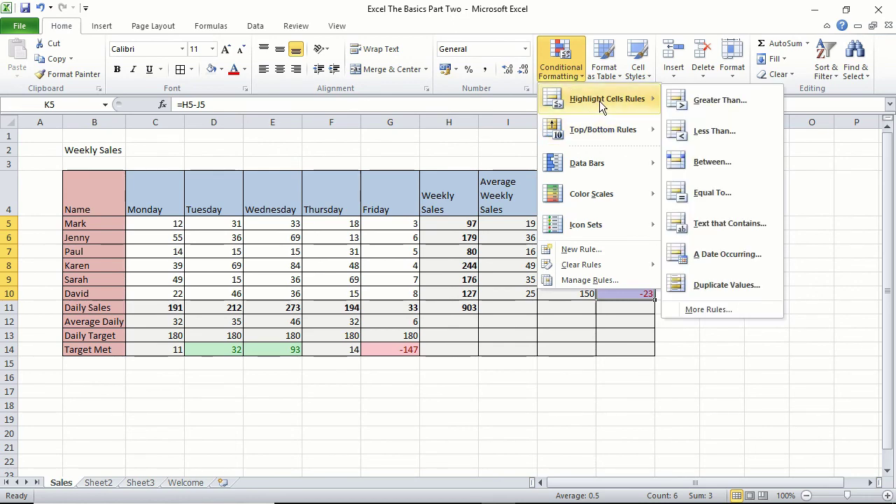
left_click(714, 102)
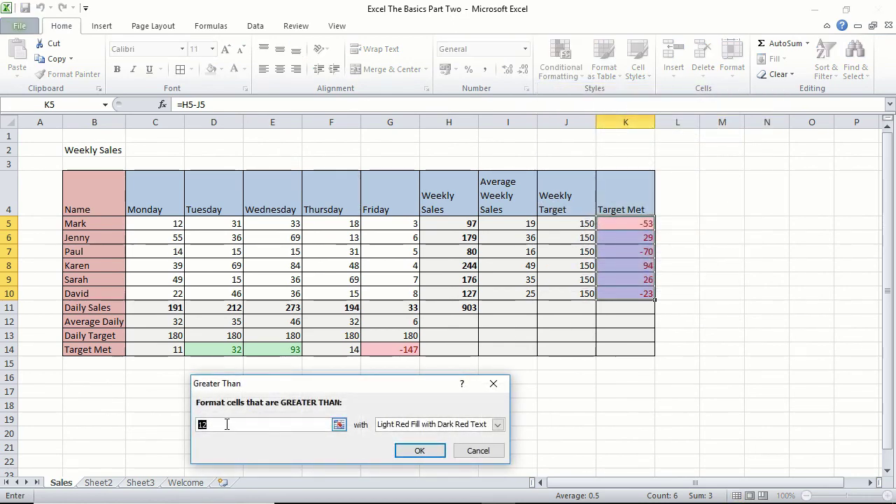
type("30")
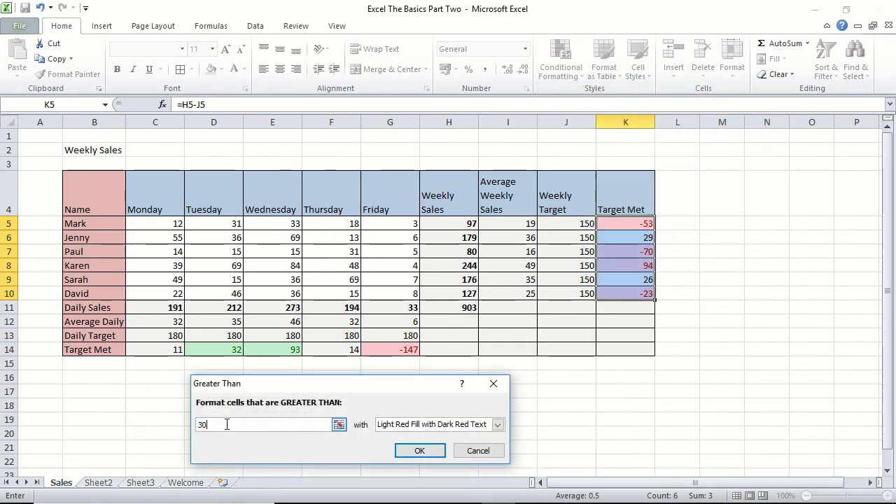
left_click(498, 424)
left_click(439, 456)
left_click(420, 450)
left_click(474, 407)
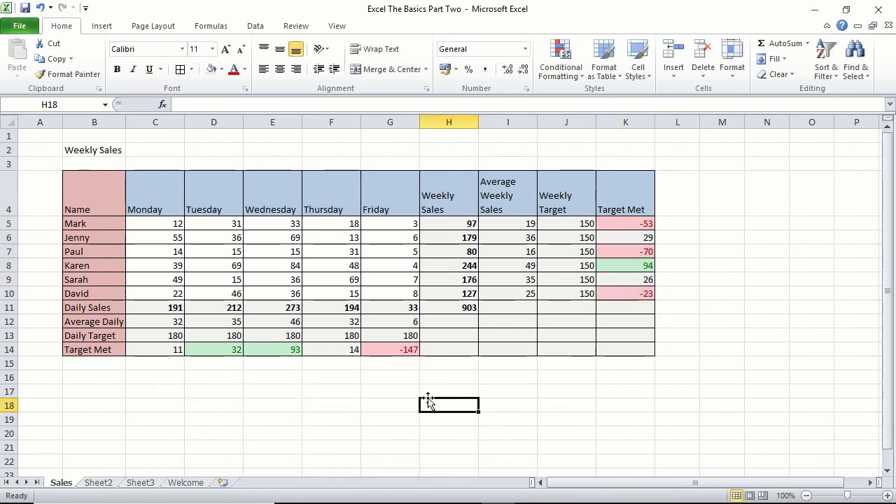
Review the conditional formatting in the Target Met cells of row 14 and column K.
left_click(614, 270)
left_click(252, 349)
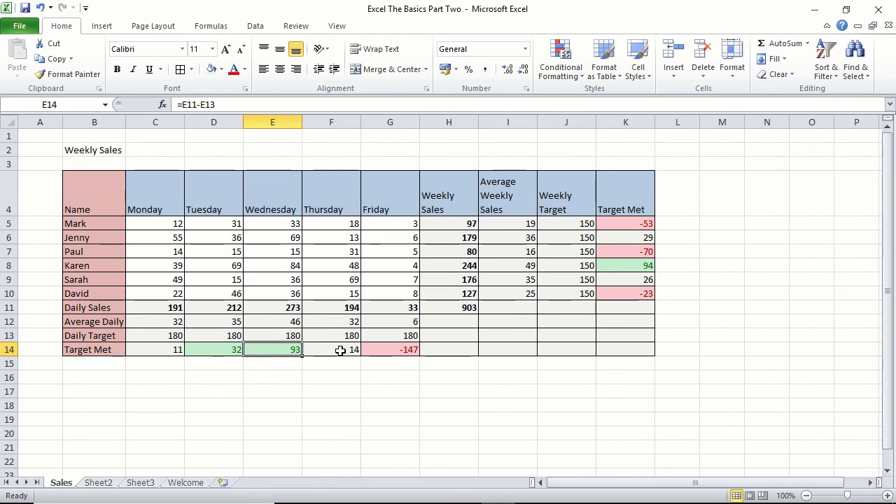
left_click(396, 350)
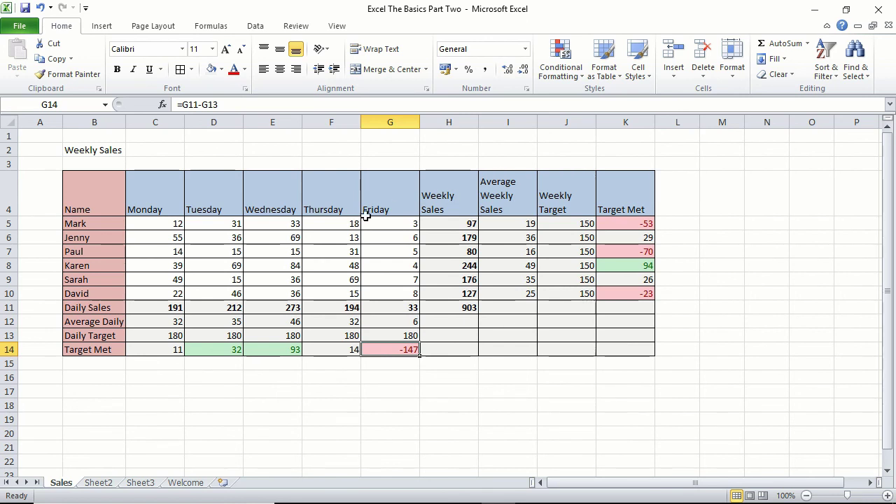
left_click(633, 225)
left_click(634, 254)
left_click(626, 294)
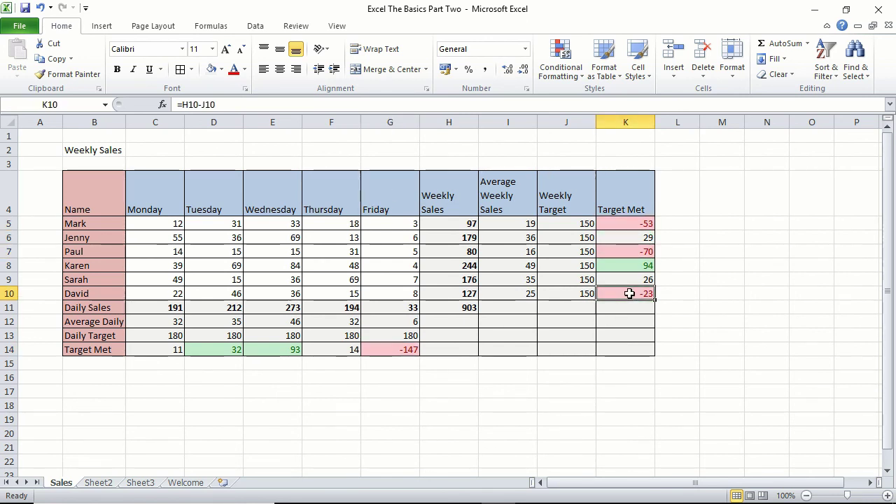
left_click(620, 283)
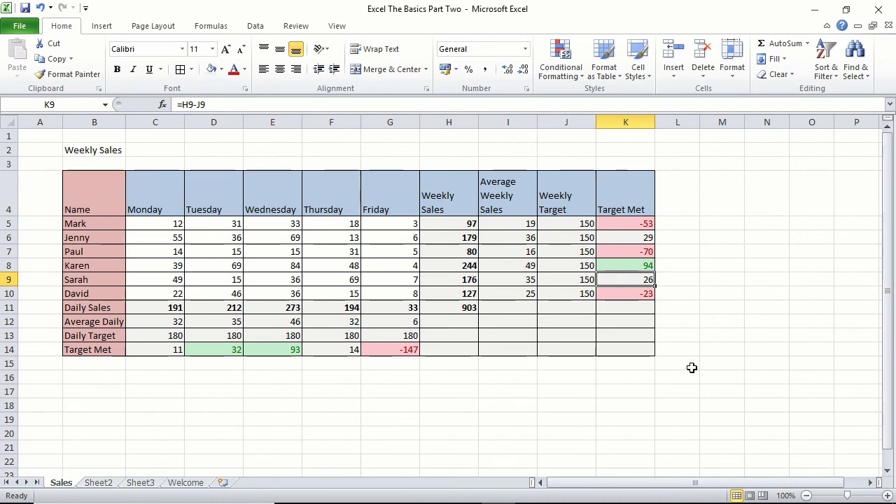